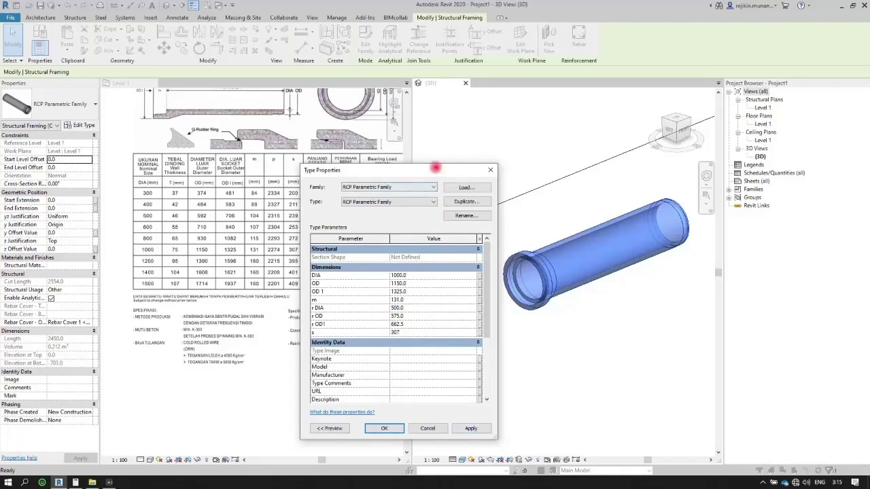
# Step: Apply the type's dimension values, close Type Properties, and select the regenerated pipe
pyautogui.moveTo(436, 169); pyautogui.dragTo(317, 155)
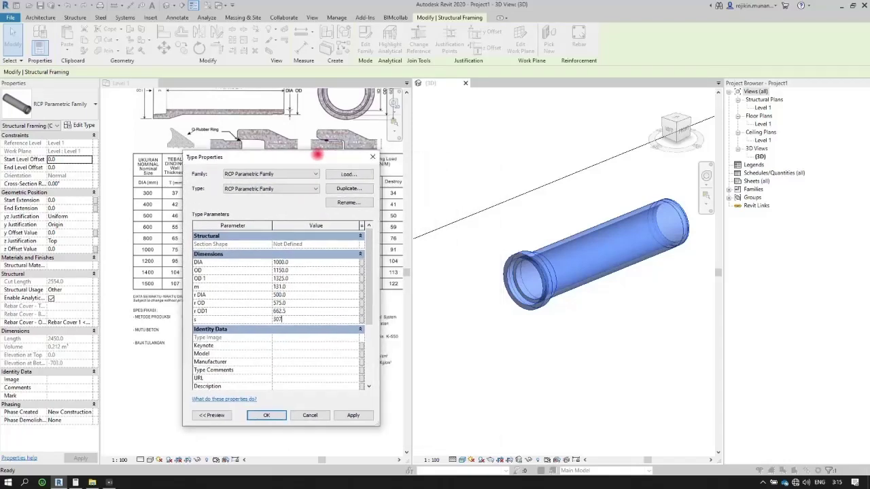
pyautogui.click(353, 416)
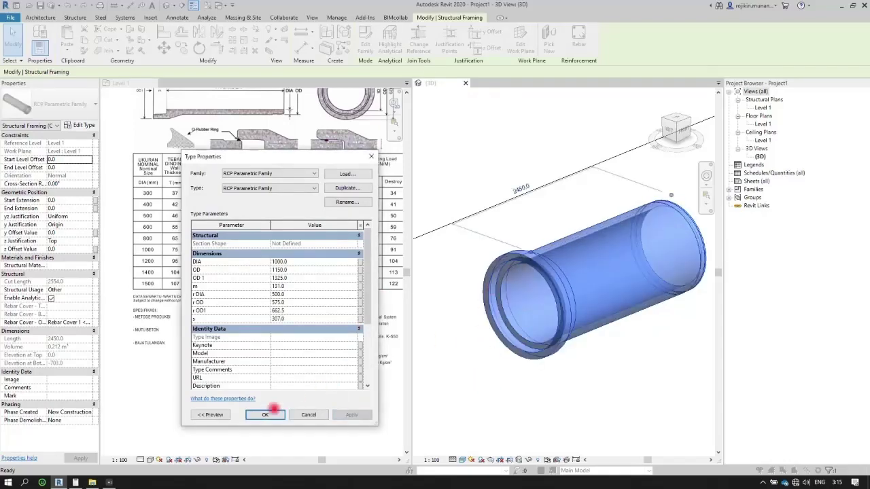
pyautogui.click(265, 414)
pyautogui.click(480, 369)
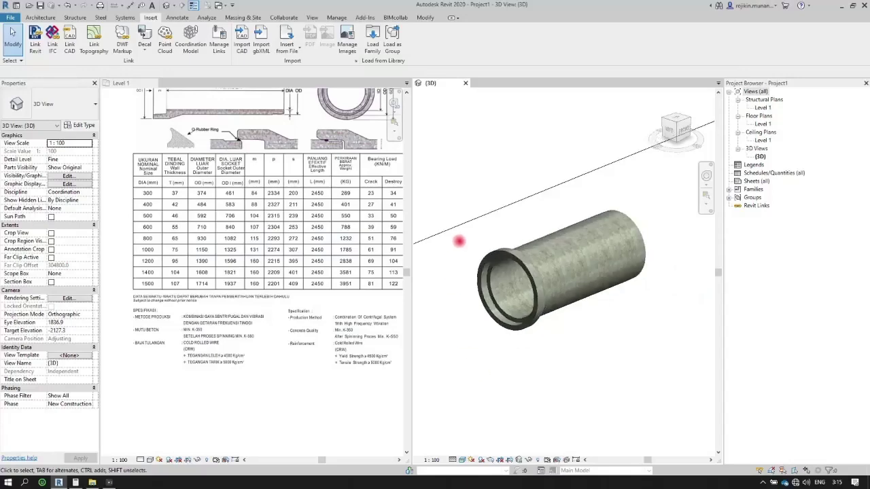
pyautogui.click(522, 284)
# Step: Orbit the pipe to view it from the left
pyautogui.moveTo(522, 284)
pyautogui.keyDown('shift'); pyautogui.mouseDown(button='middle')
pyautogui.moveTo(603, 260)
pyautogui.moveTo(448, 372)
pyautogui.moveTo(446, 351)
pyautogui.mouseUp(button='middle'); pyautogui.keyUp('shift')
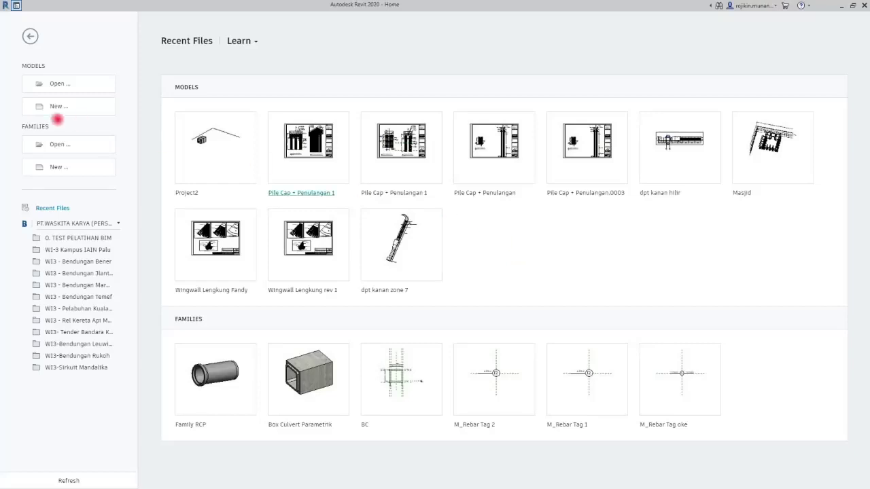
# Step: Create a new family from the English_I Structural Framing - Beams and Braces template
pyautogui.click(58, 165)
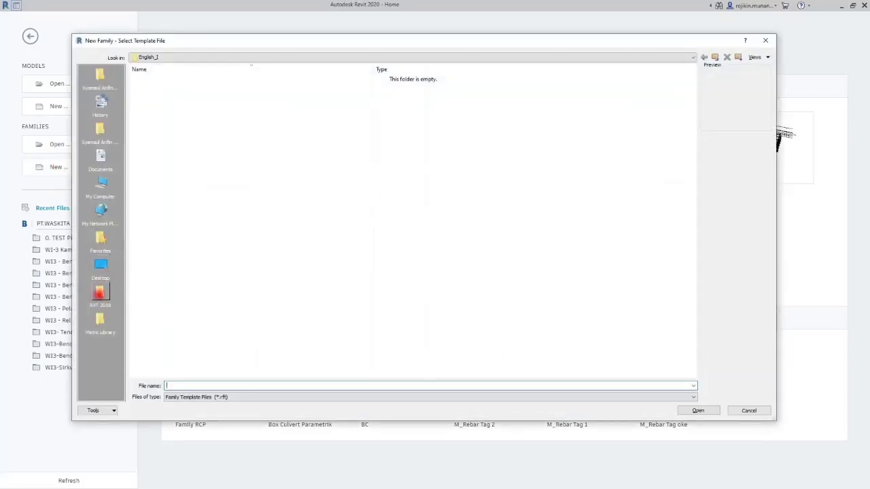
pyautogui.click(100, 292)
pyautogui.doubleClick(169, 130)
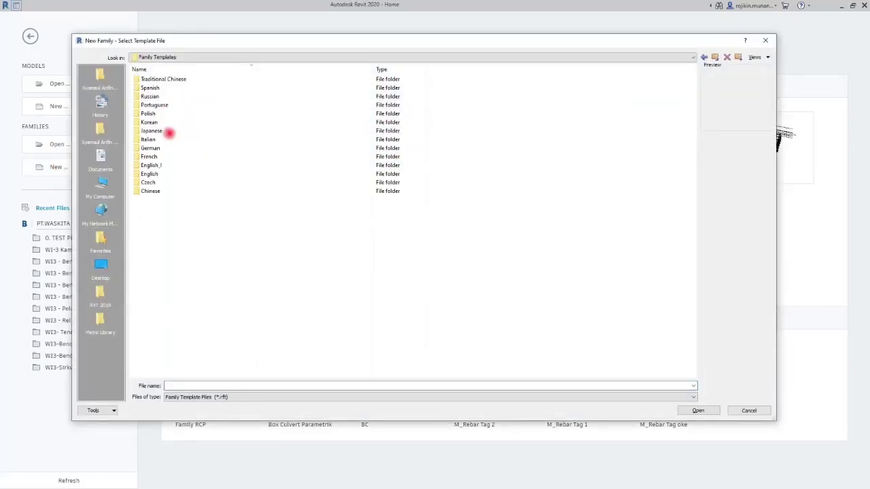
pyautogui.doubleClick(165, 165)
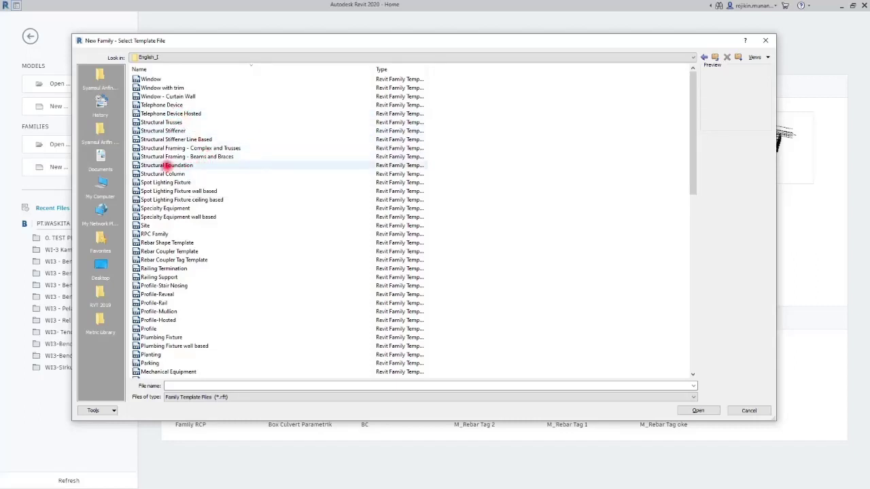
pyautogui.doubleClick(177, 157)
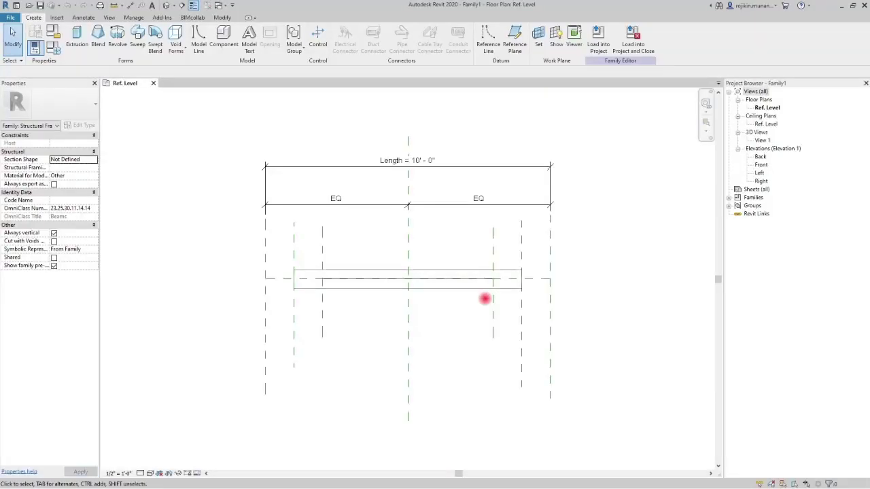
# Step: Set the Project Units length format to Millimeters so the beam length reads 3048
pyautogui.click(485, 299)
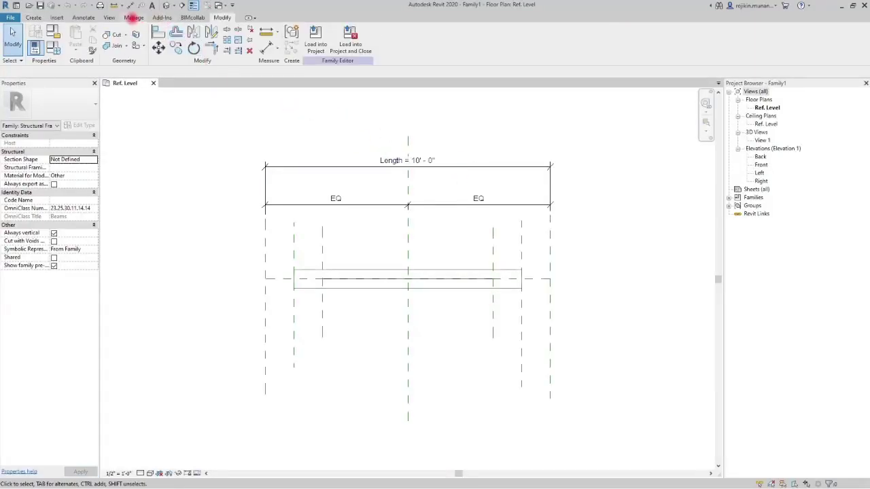
pyautogui.click(133, 17)
pyautogui.click(191, 39)
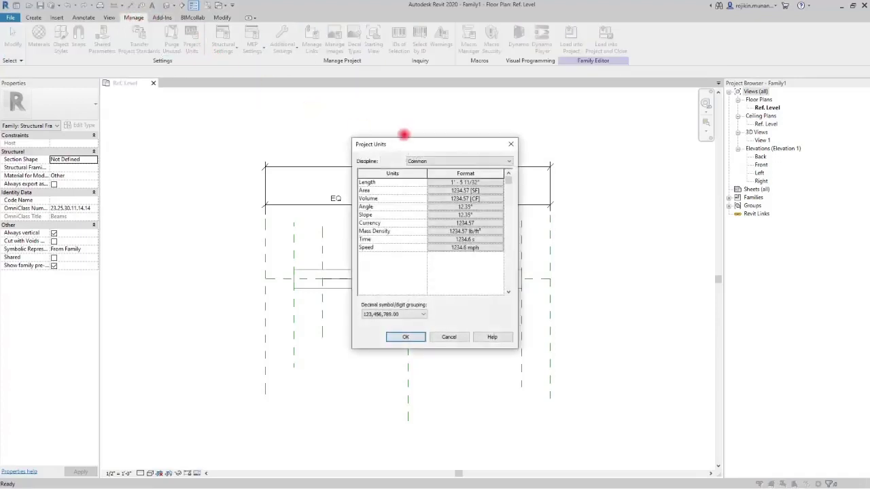
pyautogui.click(469, 182)
pyautogui.click(528, 214)
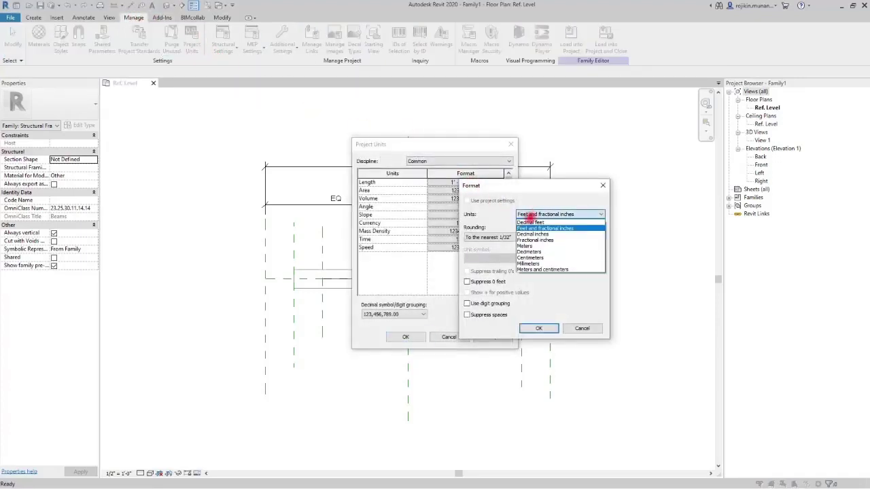
pyautogui.click(529, 263)
pyautogui.click(538, 329)
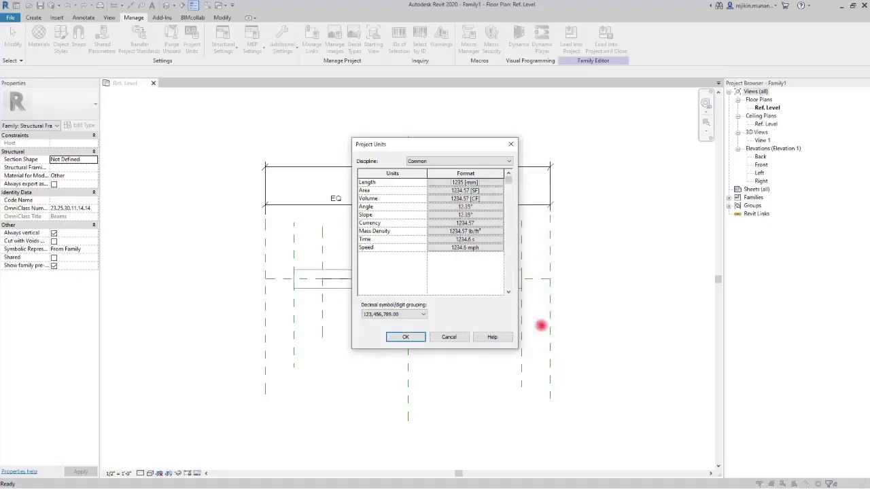
pyautogui.click(402, 336)
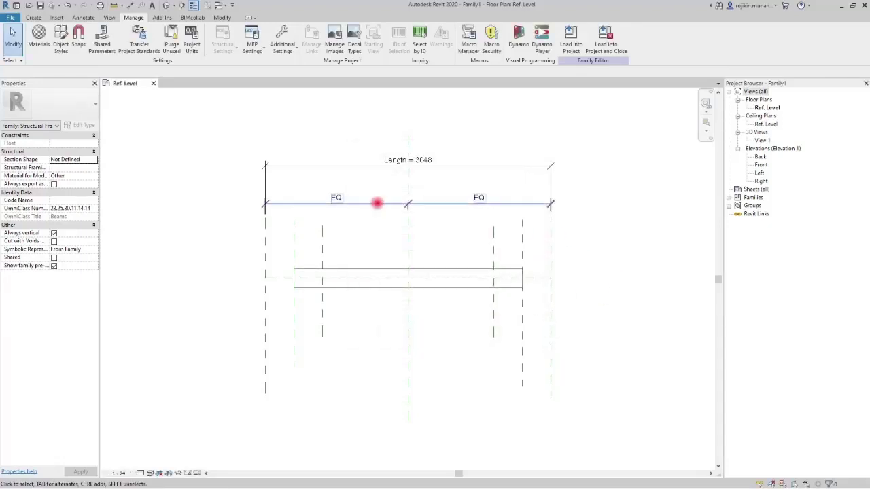
# Step: Delete the Stick Symbol Left, Member Left and Member Right reference planes
pyautogui.click(323, 329)
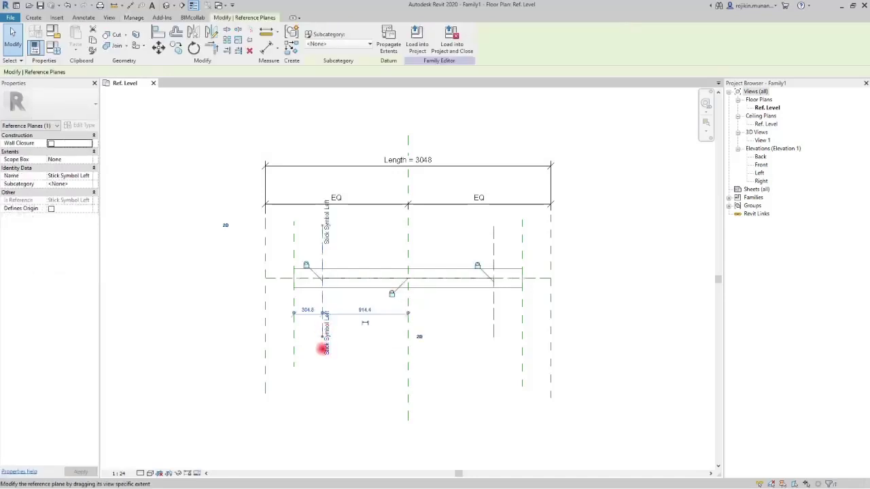
pyautogui.press('Delete')
pyautogui.click(292, 311)
pyautogui.press('Delete')
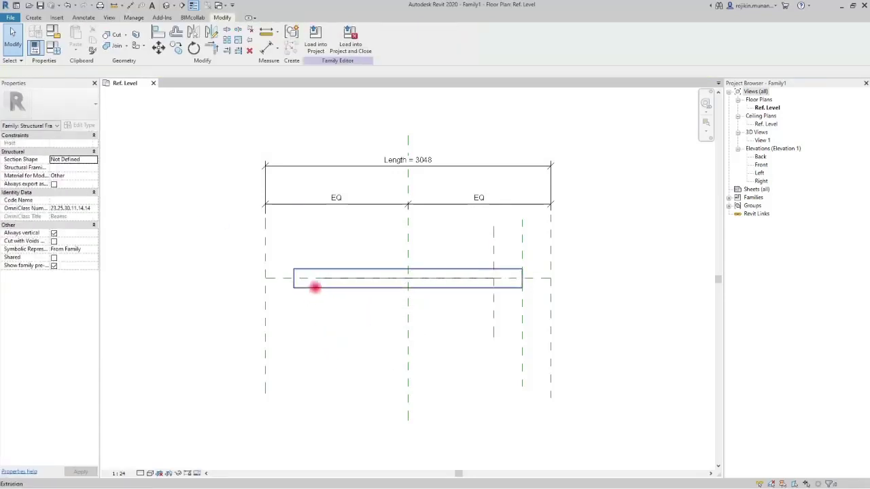
pyautogui.click(523, 325)
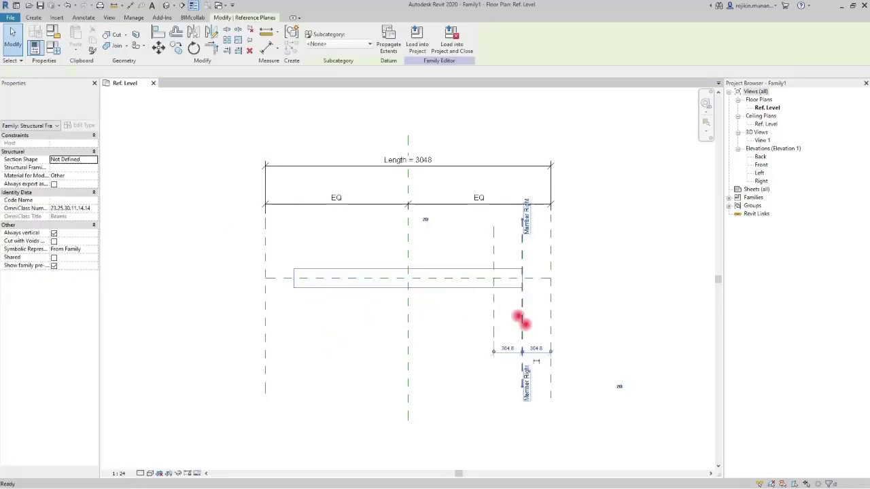
pyautogui.press('Delete')
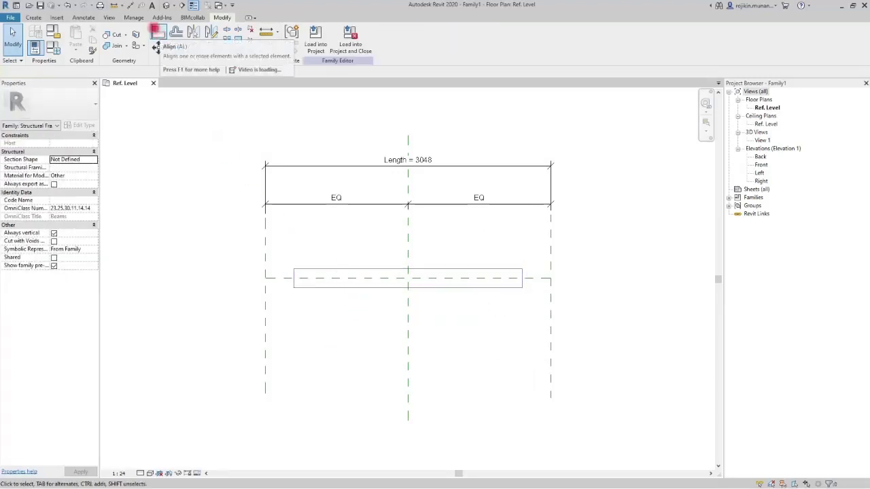
# Step: Align the beam's left and right ends to the outer left and right reference planes
pyautogui.click(158, 32)
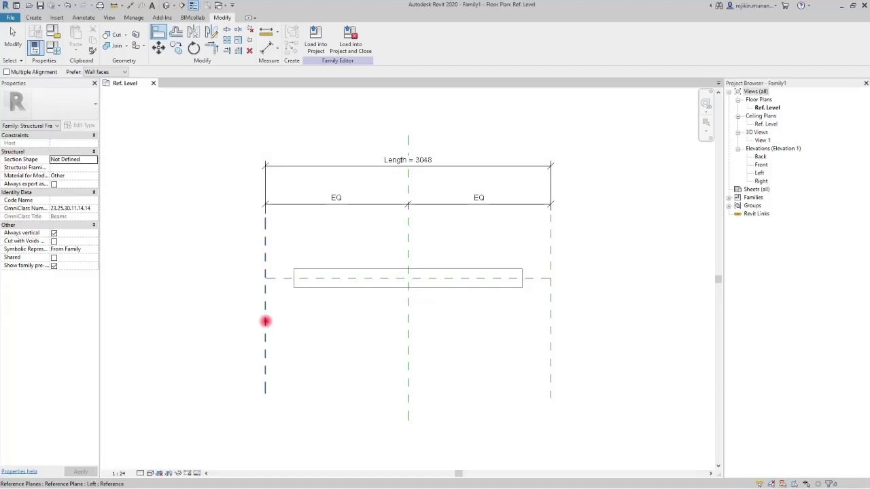
pyautogui.click(265, 321)
pyautogui.click(294, 279)
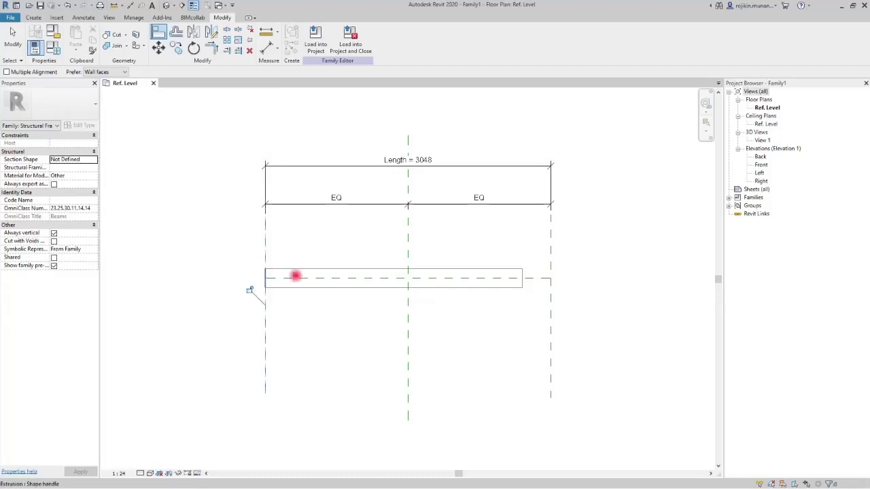
pyautogui.click(551, 330)
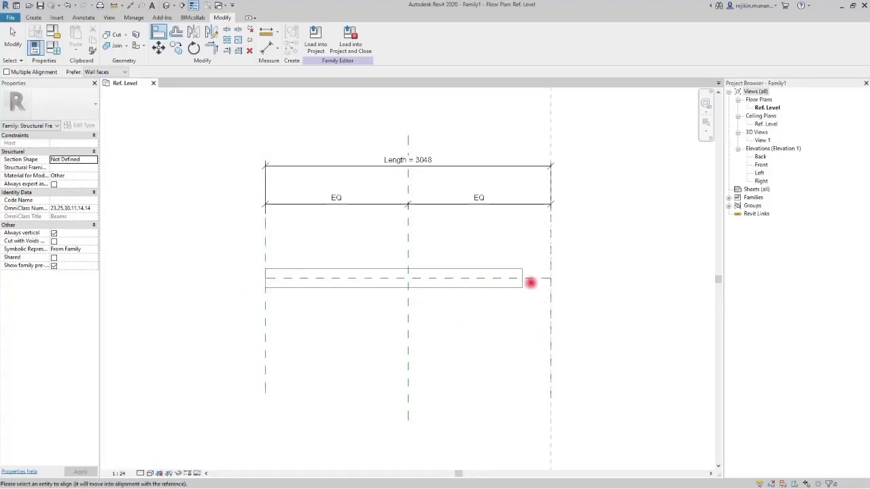
pyautogui.click(522, 280)
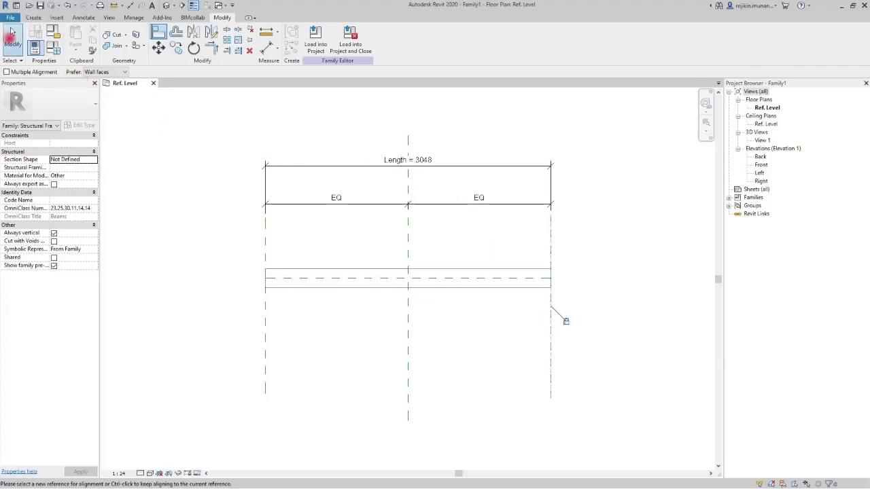
pyautogui.press('Escape')
pyautogui.press('Escape')
# Step: In the Left elevation, edit the beam extrusion and delete its rectangular profile sketch
pyautogui.doubleClick(759, 173)
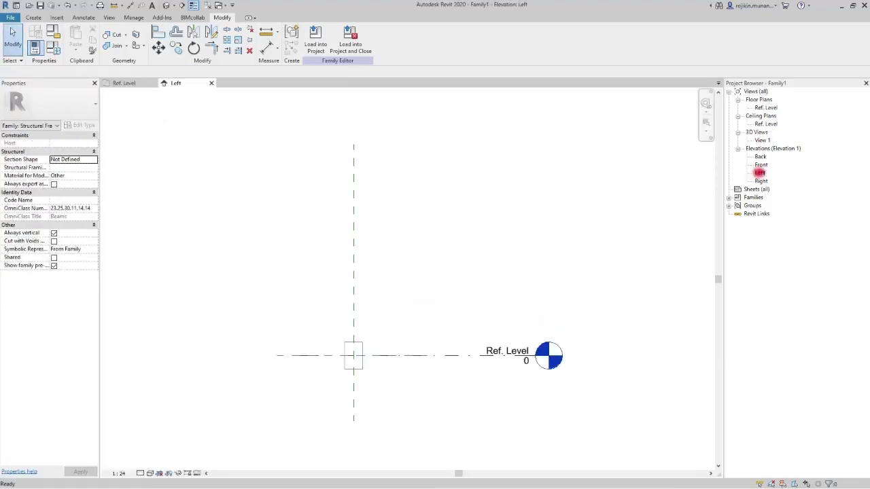
pyautogui.scroll(2, 258, 384)
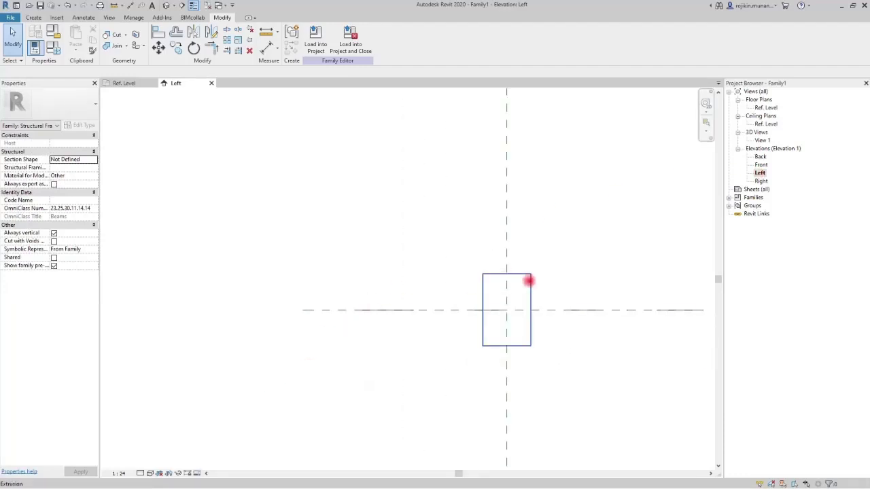
pyautogui.doubleClick(531, 284)
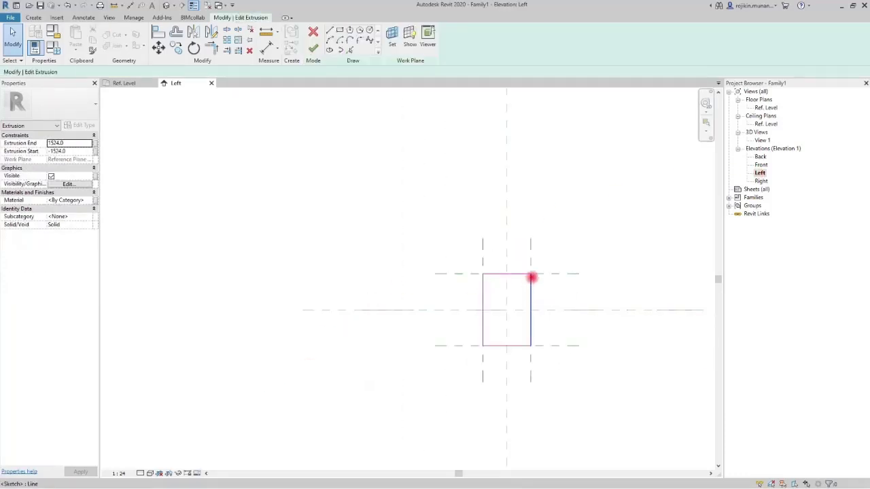
pyautogui.moveTo(612, 212); pyautogui.dragTo(403, 390)
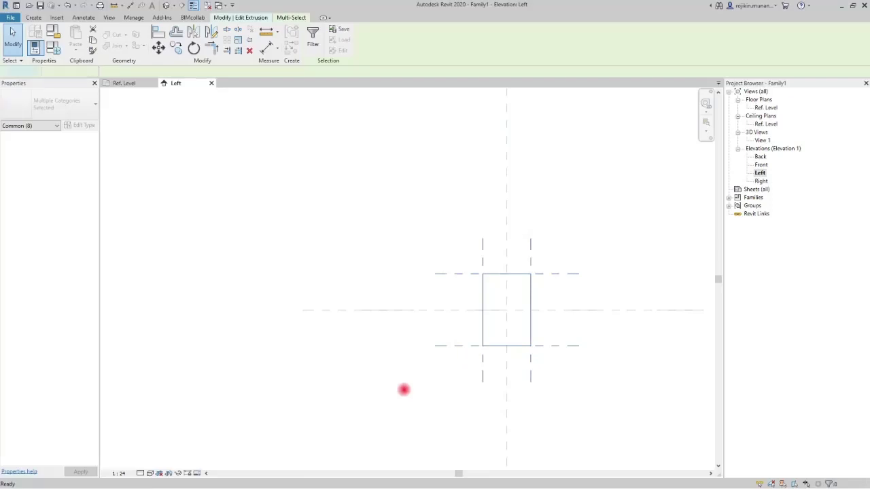
pyautogui.press('Delete')
pyautogui.scroll(-2, 454, 326)
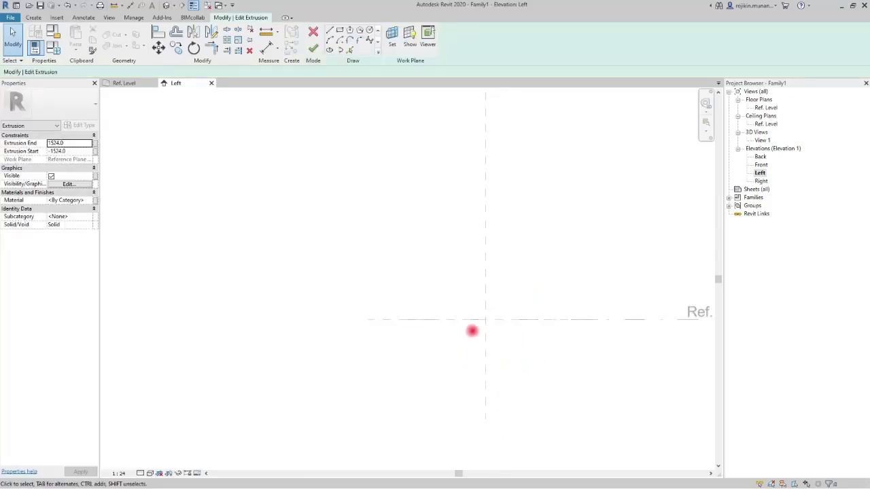
pyautogui.scroll(-2, 489, 320)
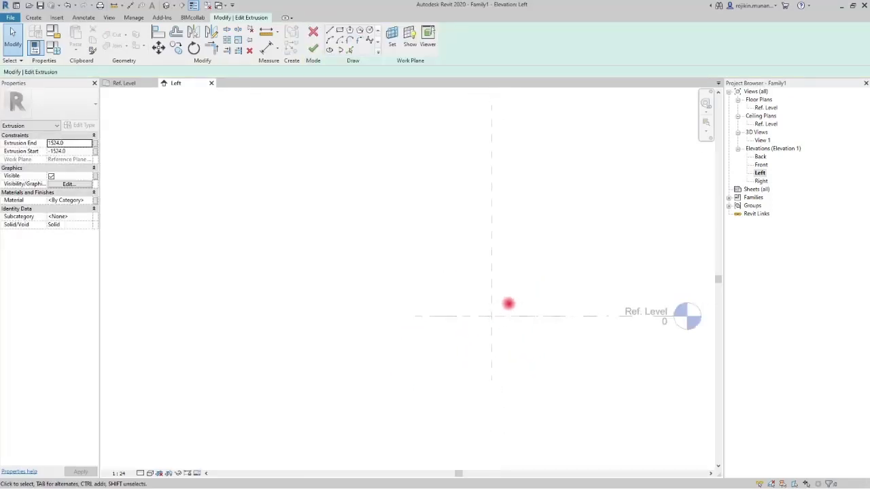
pyautogui.click(60, 16)
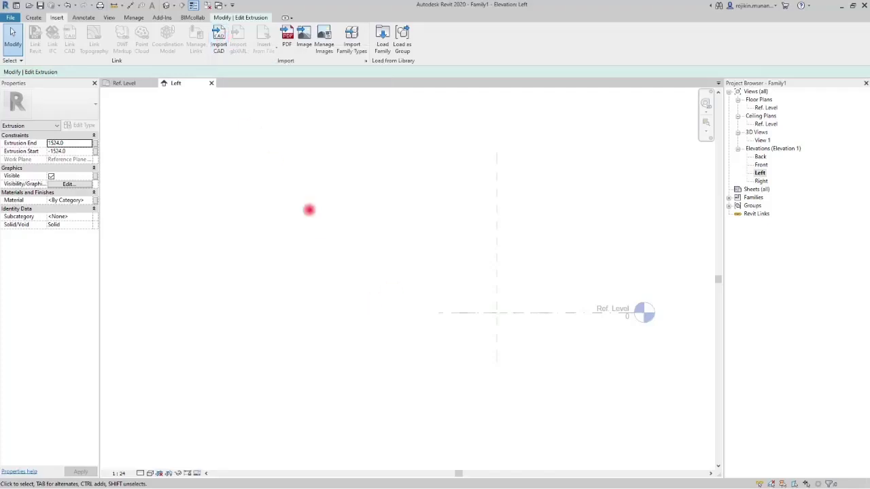
# Step: Insert the image BROSUR DOUBLE LIONS-08.jpg and place it in the Left elevation
pyautogui.click(304, 38)
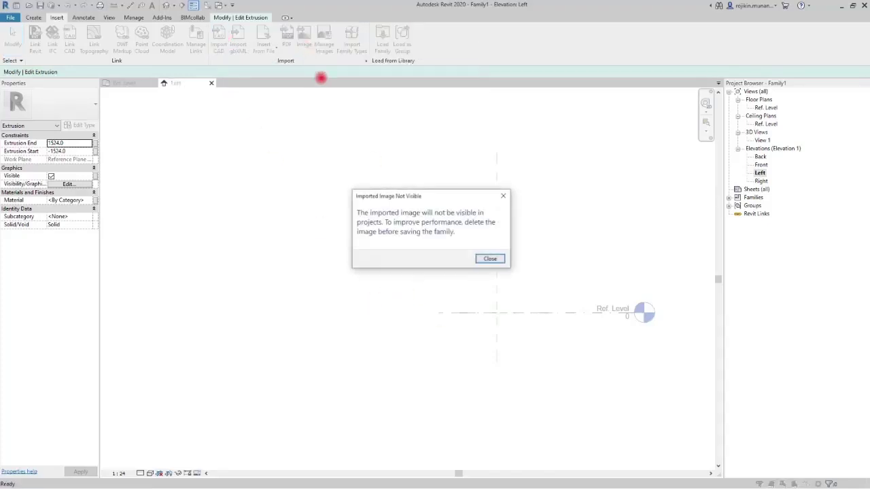
pyautogui.click(485, 260)
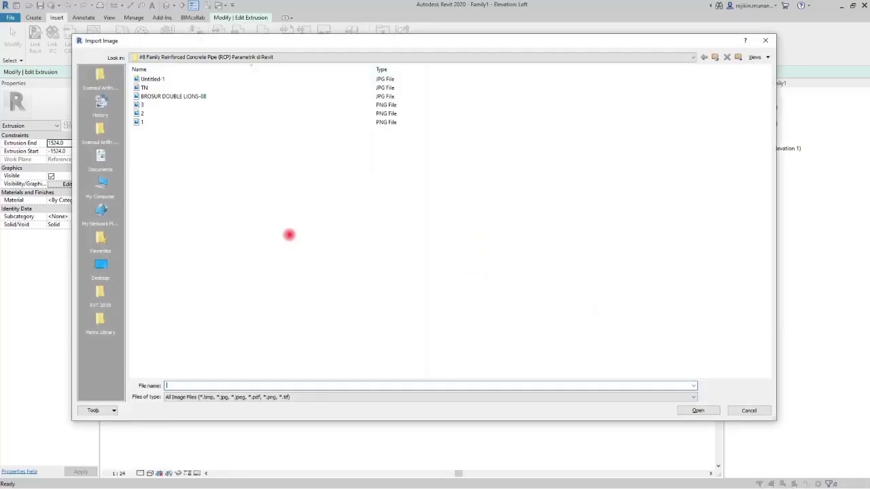
pyautogui.click(192, 95)
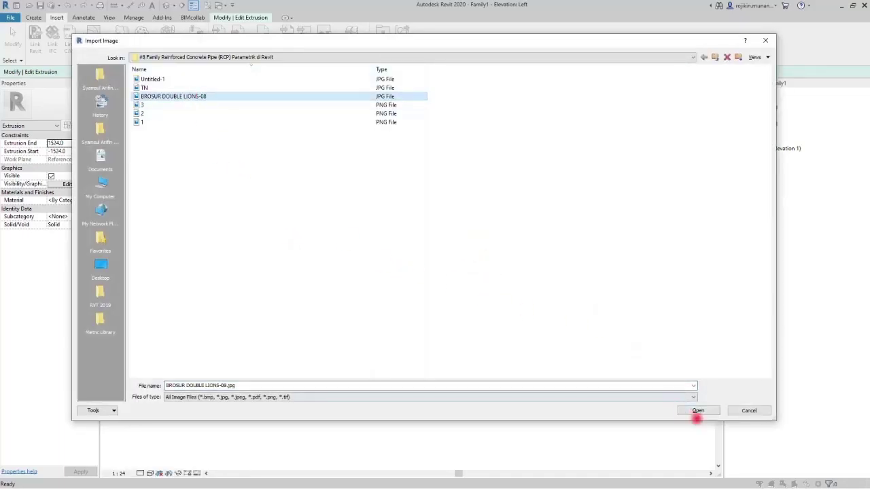
pyautogui.click(698, 411)
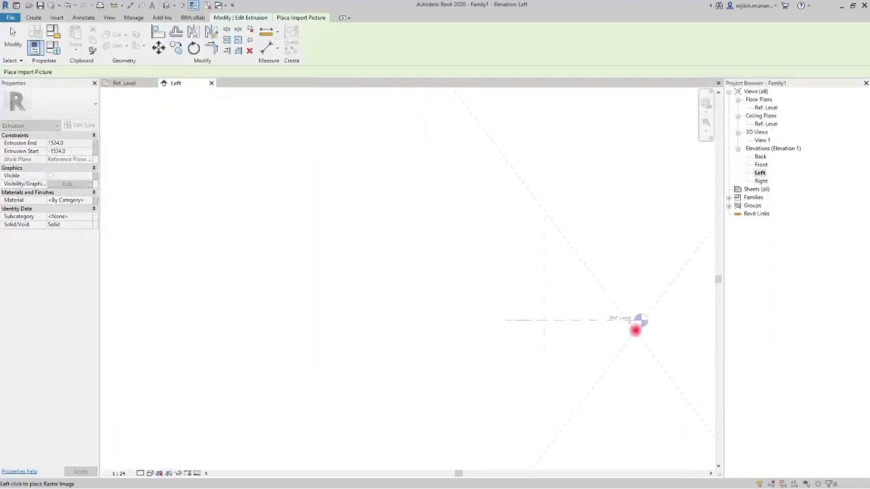
pyautogui.click(276, 238)
pyautogui.scroll(-2, 466, 249)
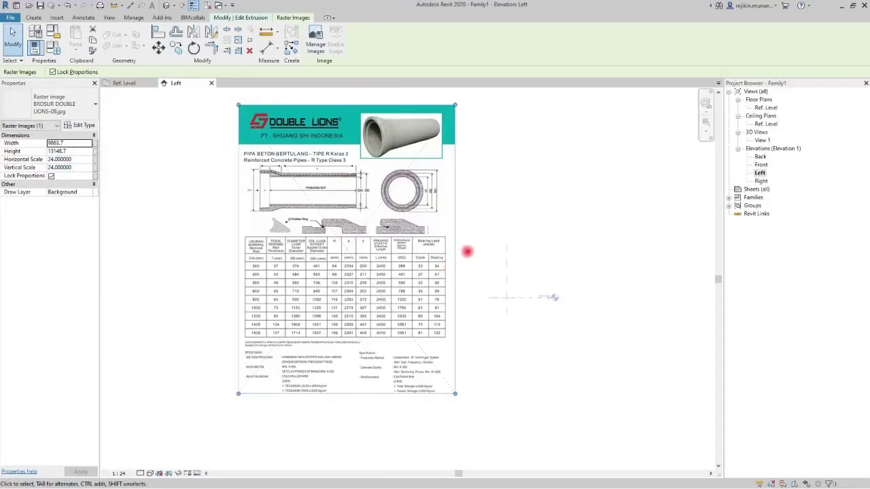
pyautogui.click(529, 204)
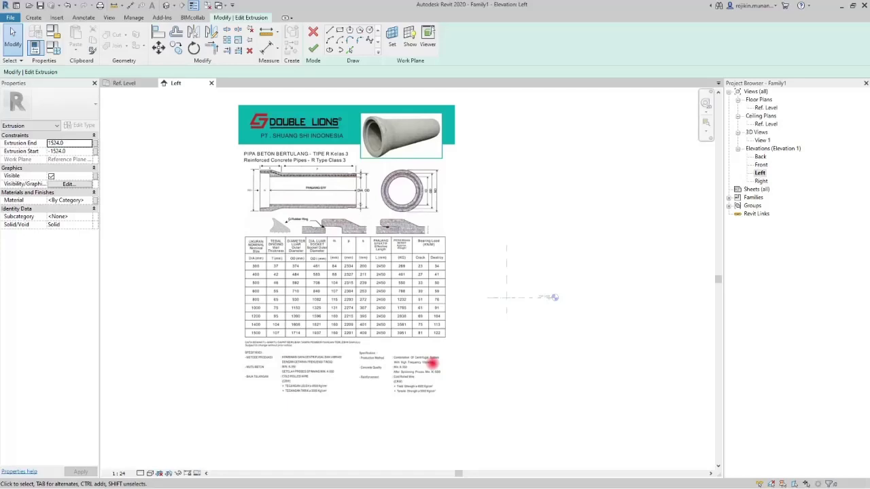
# Step: Zoom into the brochure's reinforced concrete pipe size table and move along its columns
pyautogui.scroll(1, 292, 297)
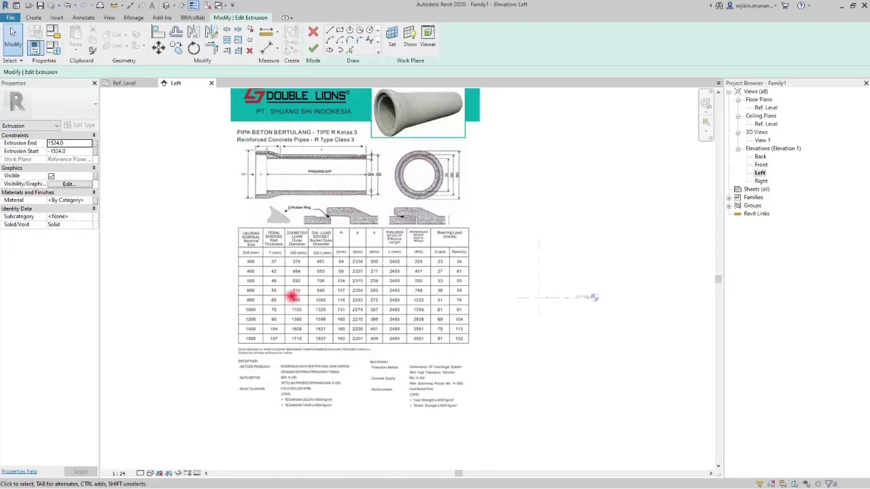
pyautogui.scroll(1, 293, 296)
pyautogui.scroll(1, 290, 289)
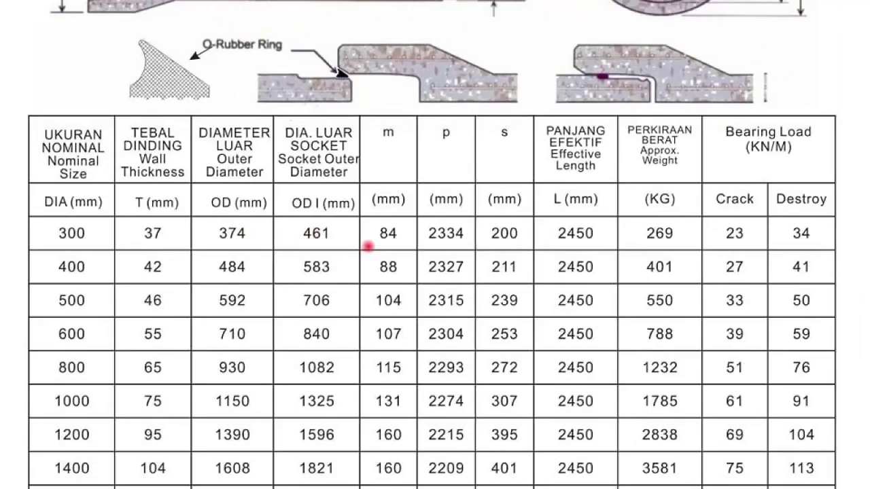
pyautogui.moveTo(77, 191); pyautogui.dragTo(59, 196)
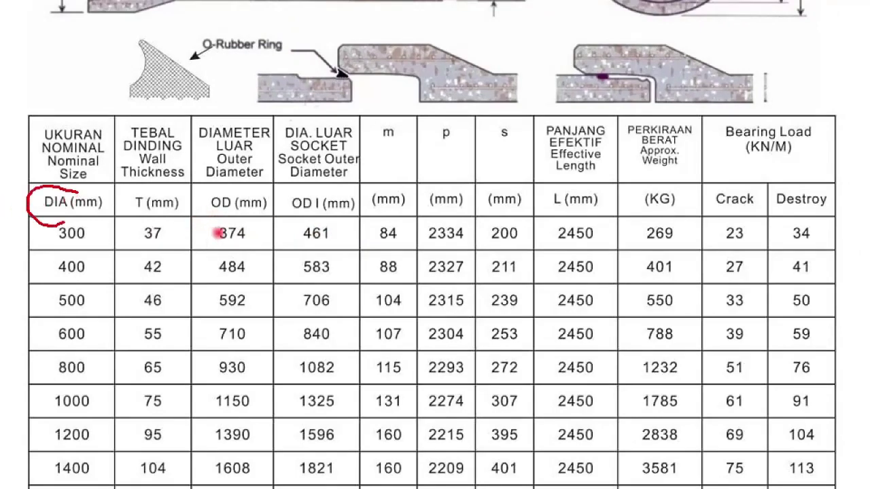
pyautogui.moveTo(141, 191); pyautogui.dragTo(152, 203)
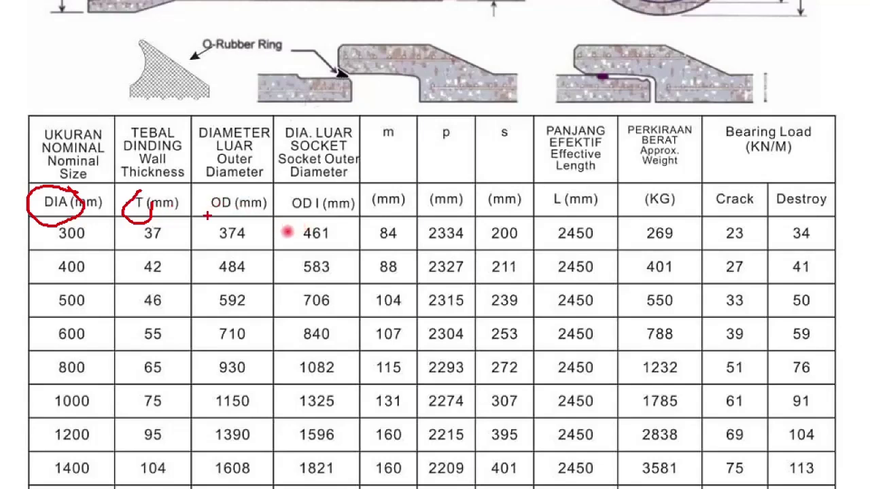
pyautogui.moveTo(207, 218); pyautogui.dragTo(235, 212)
pyautogui.moveTo(293, 212); pyautogui.dragTo(320, 210)
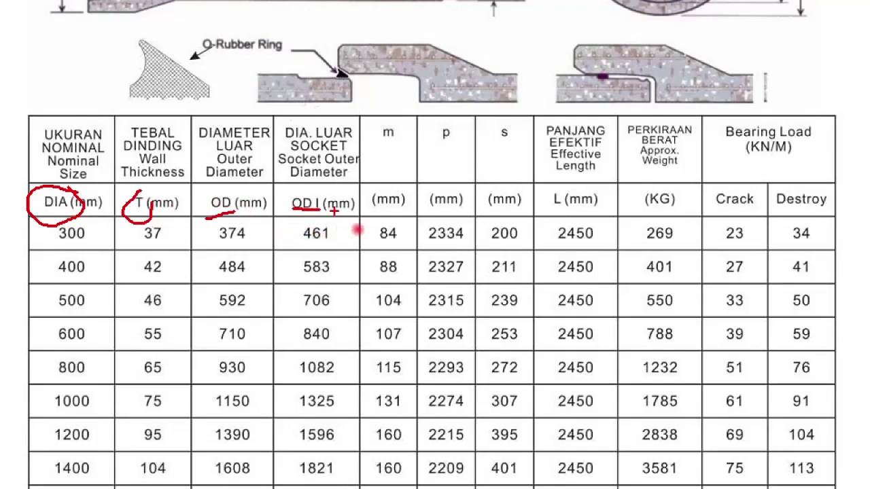
pyautogui.moveTo(373, 212); pyautogui.dragTo(406, 214)
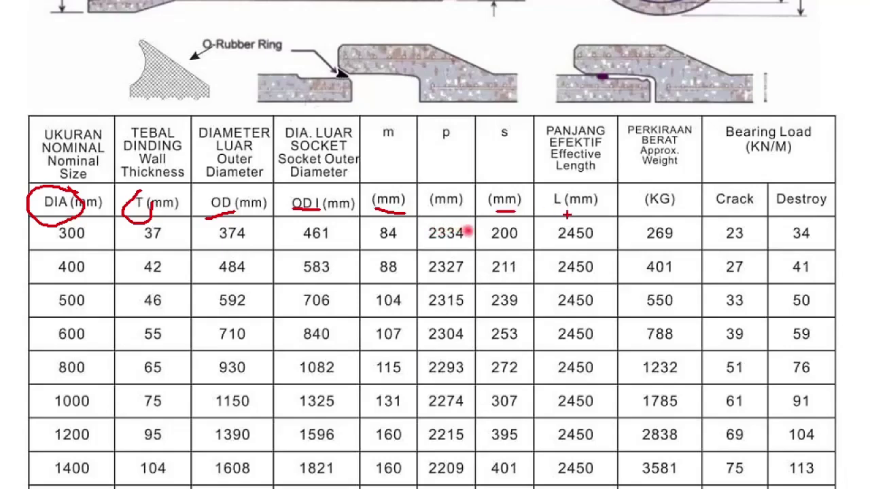
pyautogui.moveTo(555, 212); pyautogui.dragTo(582, 211)
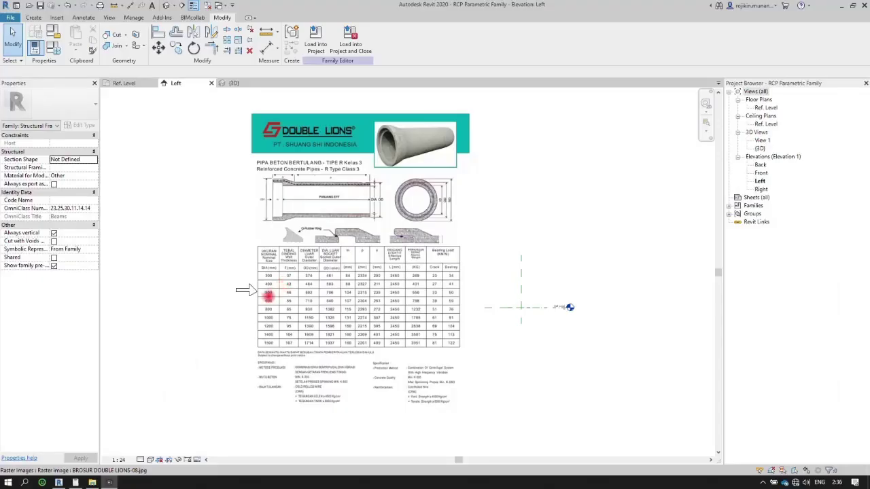
pyautogui.scroll(3, 262, 299)
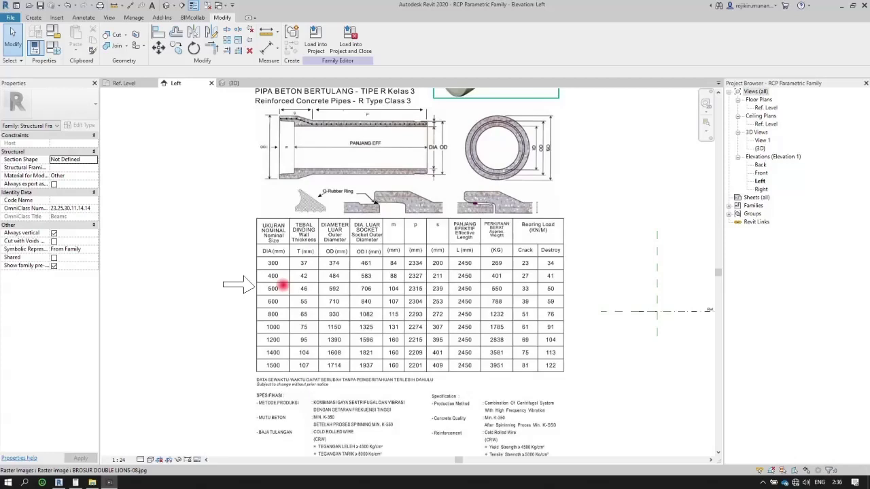
pyautogui.scroll(2, 280, 285)
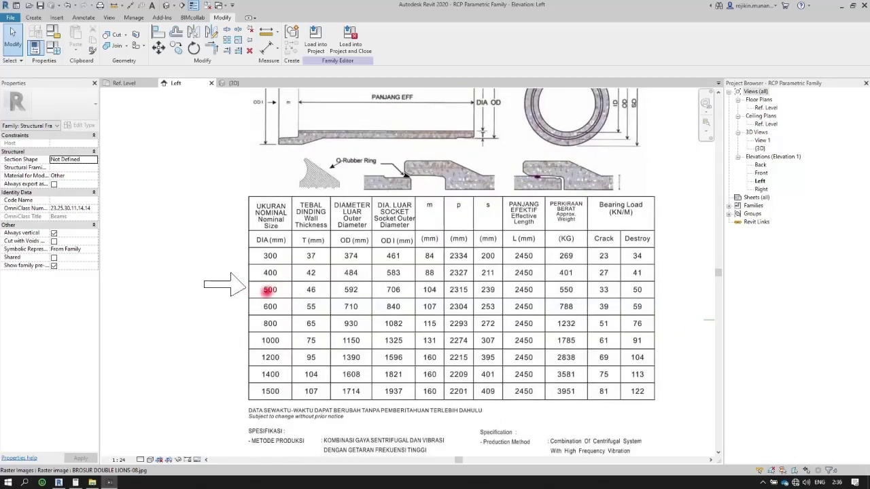
# Step: Start a new extrusion sketch with the Circle draw tool
pyautogui.click(34, 17)
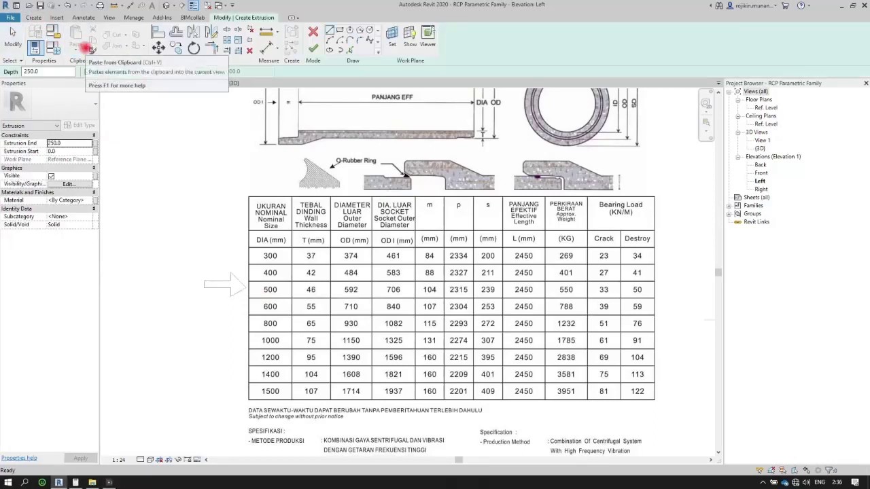
pyautogui.click(369, 31)
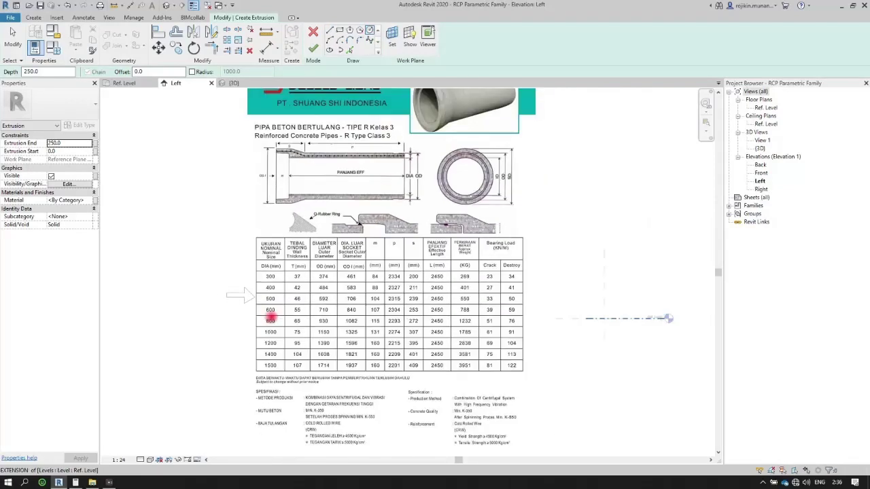
pyautogui.scroll(-2, 275, 296)
pyautogui.scroll(3, 281, 183)
pyautogui.scroll(2, 281, 170)
pyautogui.scroll(-1, 252, 140)
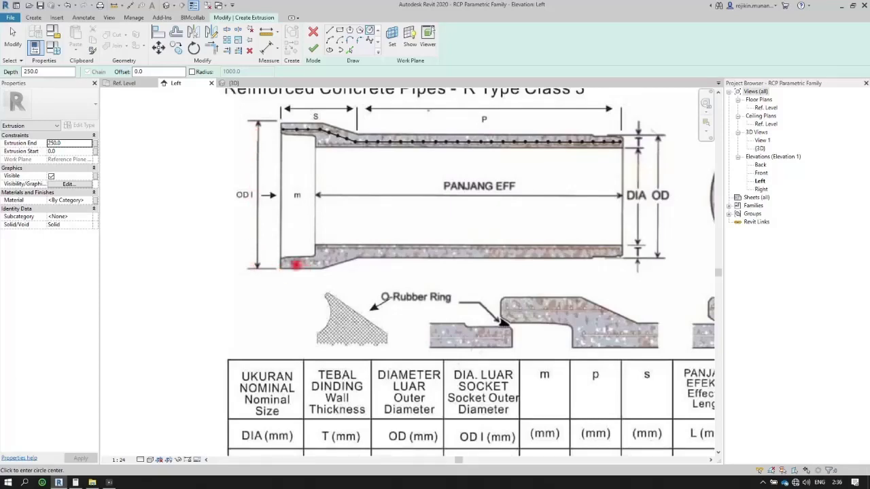
pyautogui.scroll(-3, 225, 251)
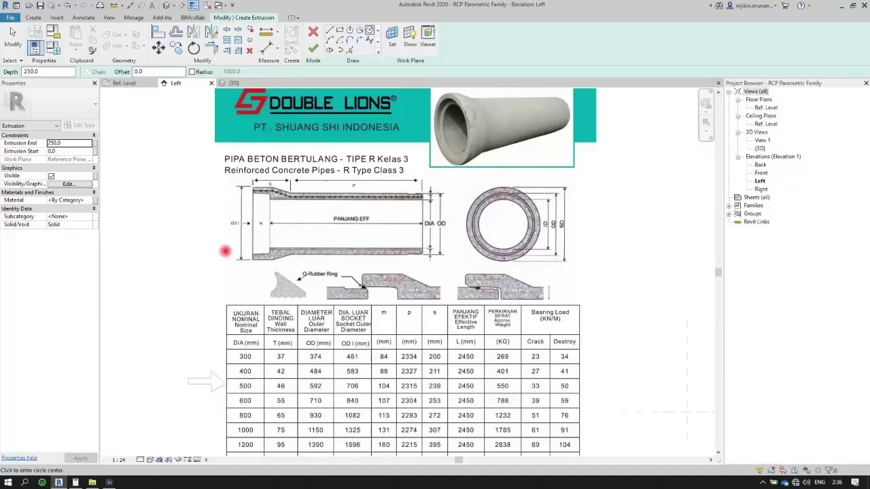
pyautogui.scroll(-2, 225, 252)
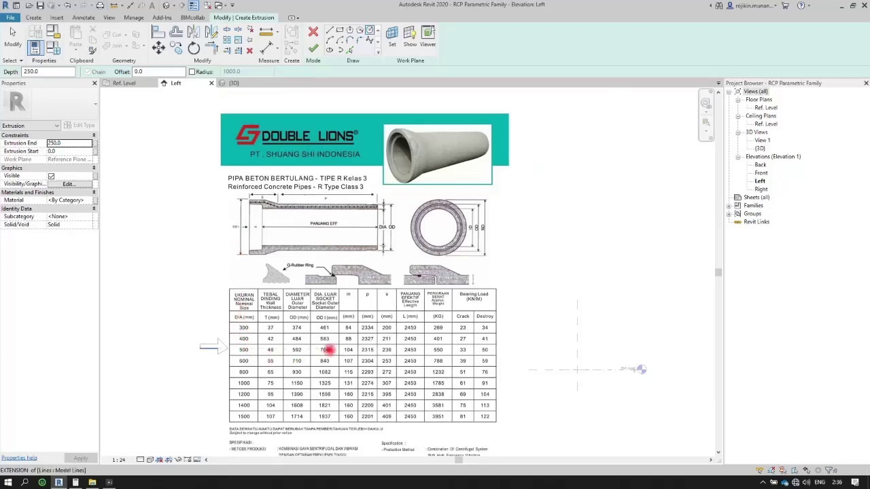
pyautogui.scroll(2, 328, 350)
pyautogui.scroll(1, 328, 349)
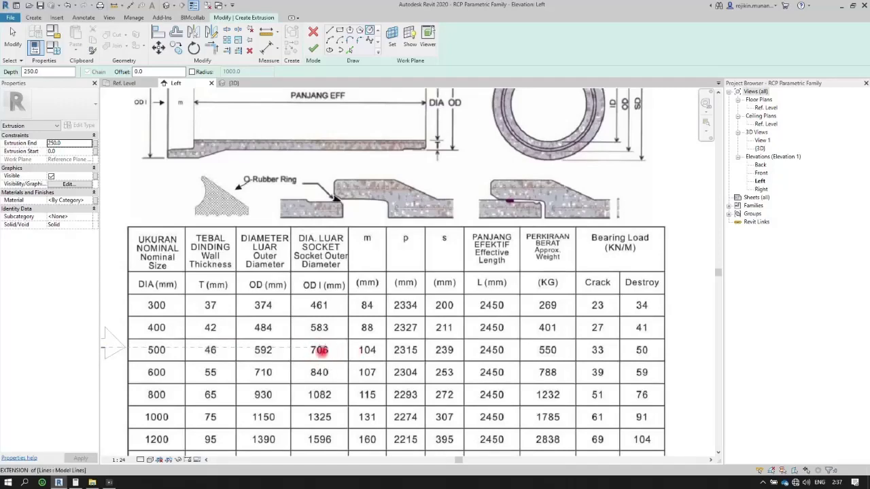
pyautogui.scroll(-5, 293, 345)
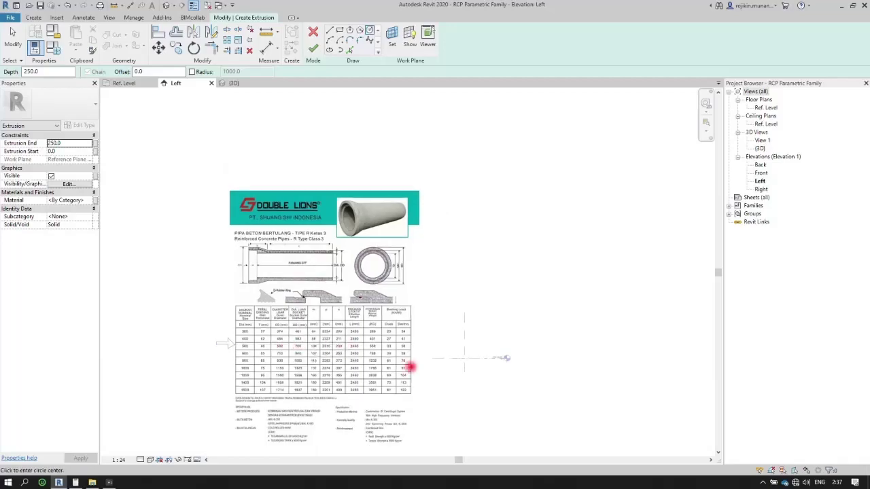
pyautogui.scroll(3, 475, 373)
pyautogui.scroll(1, 208, 331)
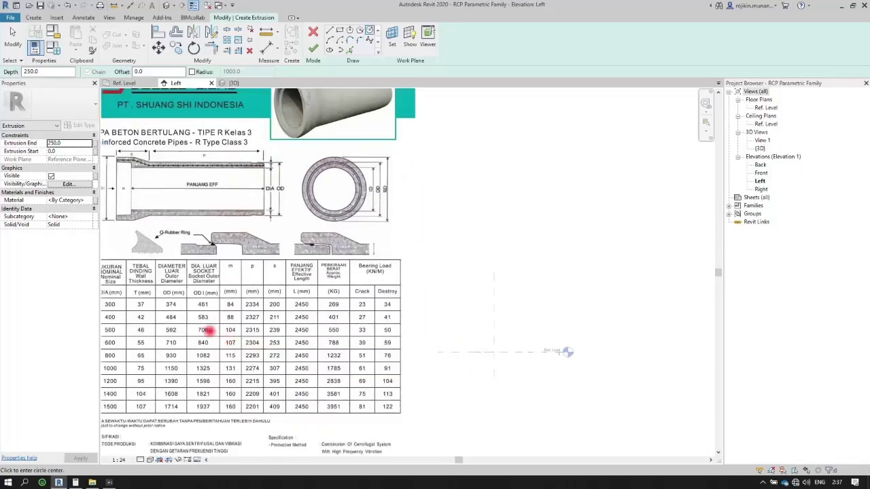
pyautogui.scroll(3, 208, 330)
pyautogui.scroll(-3, 208, 330)
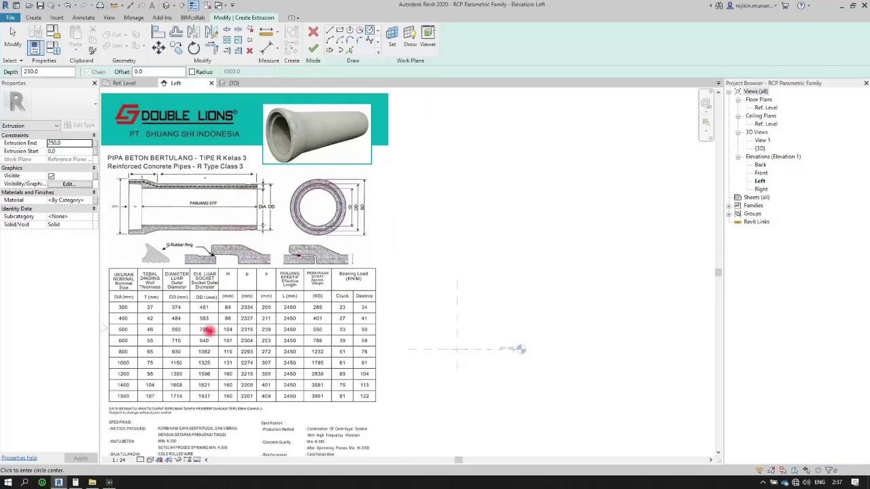
pyautogui.scroll(3, 208, 331)
pyautogui.scroll(-3, 208, 331)
# Step: Draw a 353 radius circle centred on the reference plane intersection and select it
pyautogui.click(457, 350)
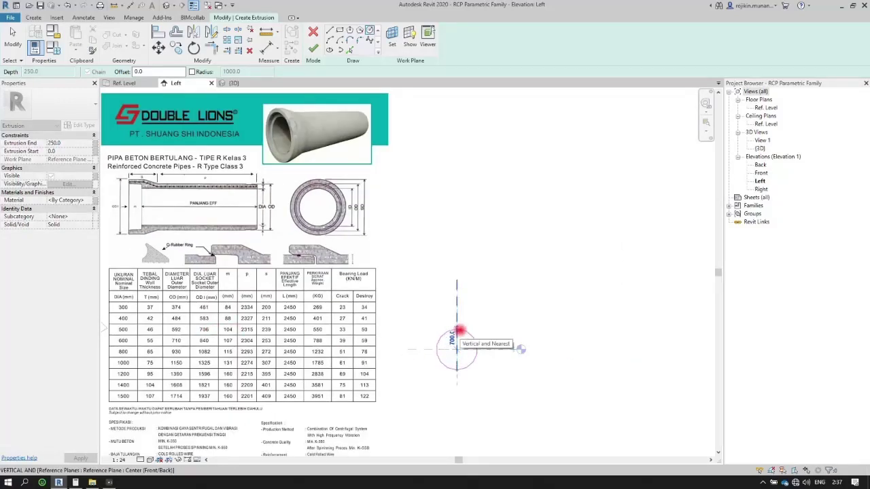
pyautogui.write('353')
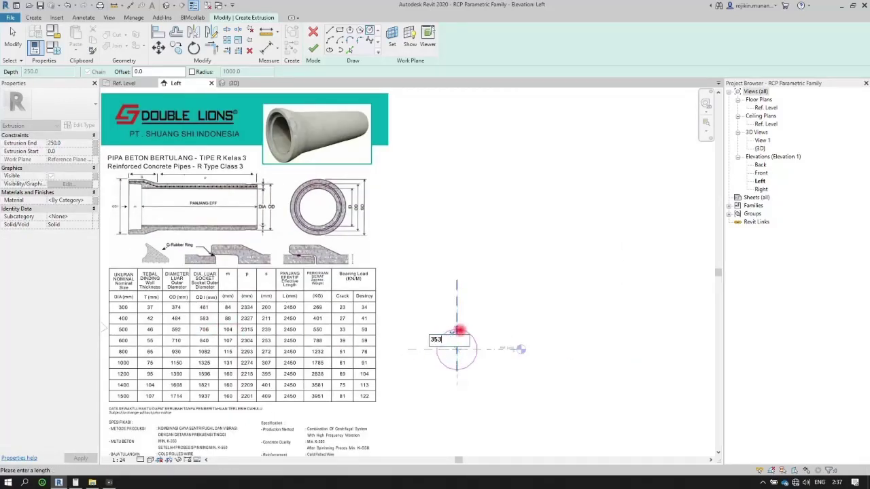
pyautogui.press('Return')
pyautogui.scroll(5, 460, 340)
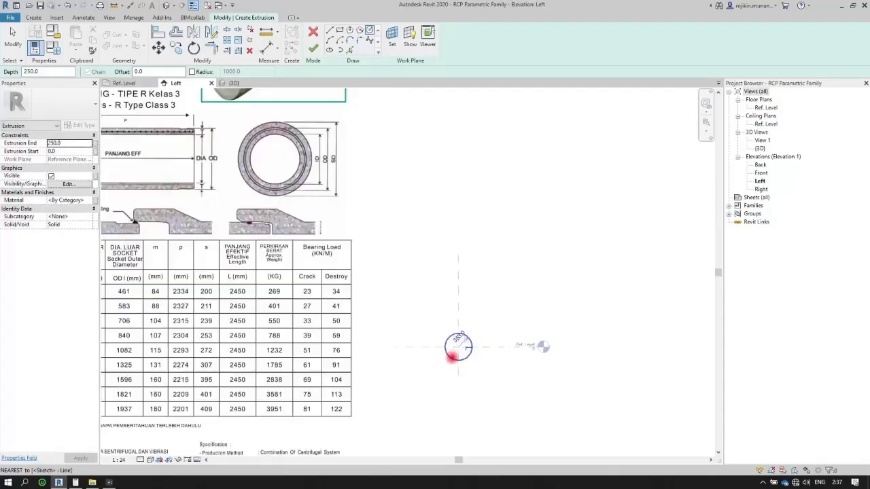
pyautogui.scroll(1, 462, 339)
pyautogui.click(12, 37)
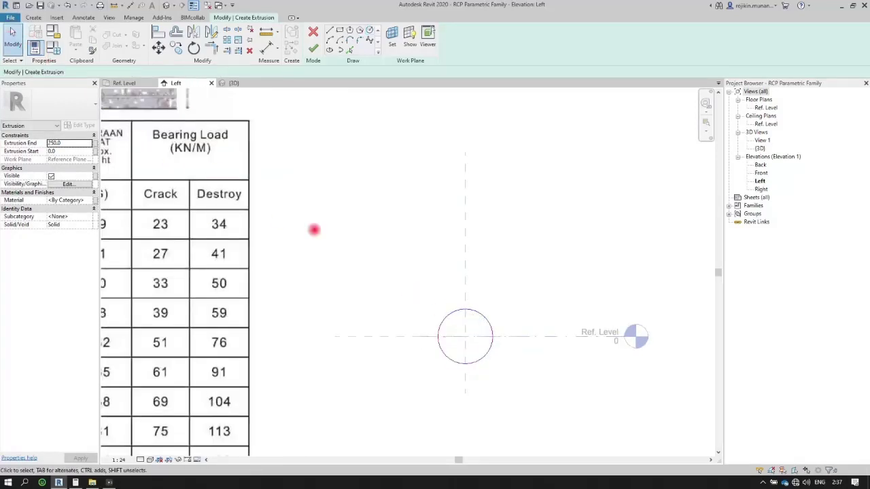
pyautogui.click(487, 320)
# Step: Create a new OD1 parameter as the label of the circle's 353 radius dimension
pyautogui.scroll(2, 480, 337)
pyautogui.click(534, 240)
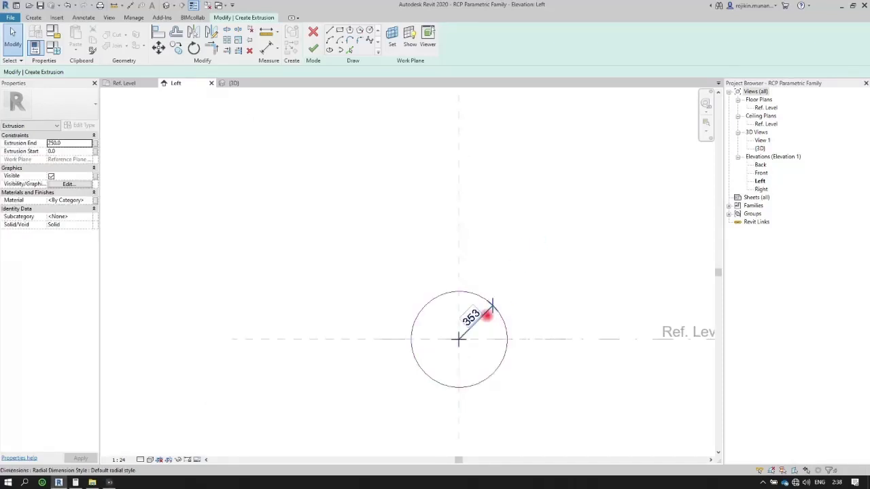
pyautogui.click(487, 314)
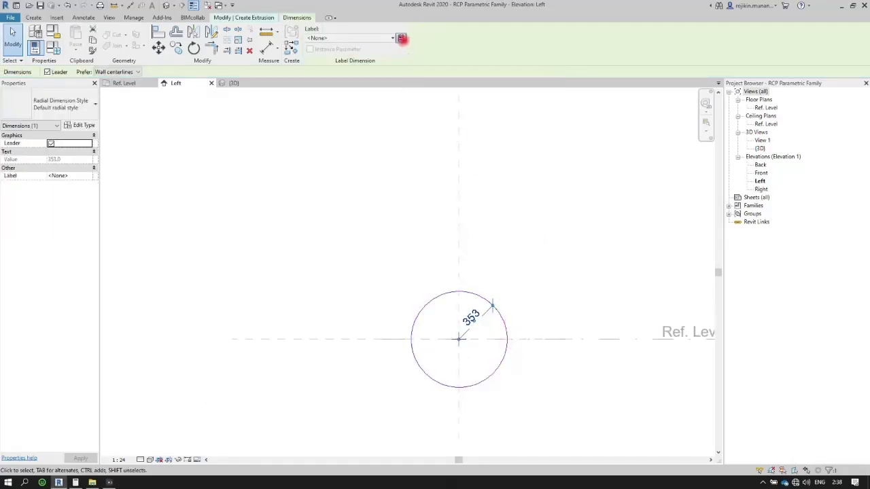
pyautogui.click(401, 38)
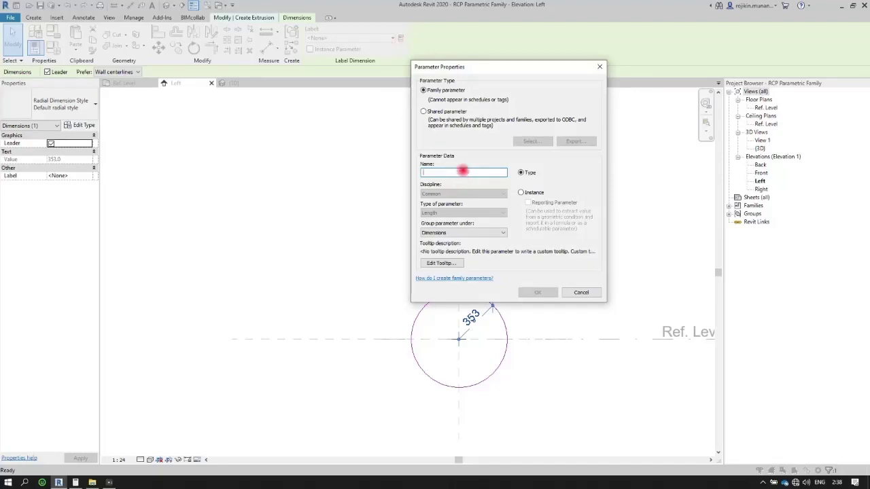
pyautogui.write('R')
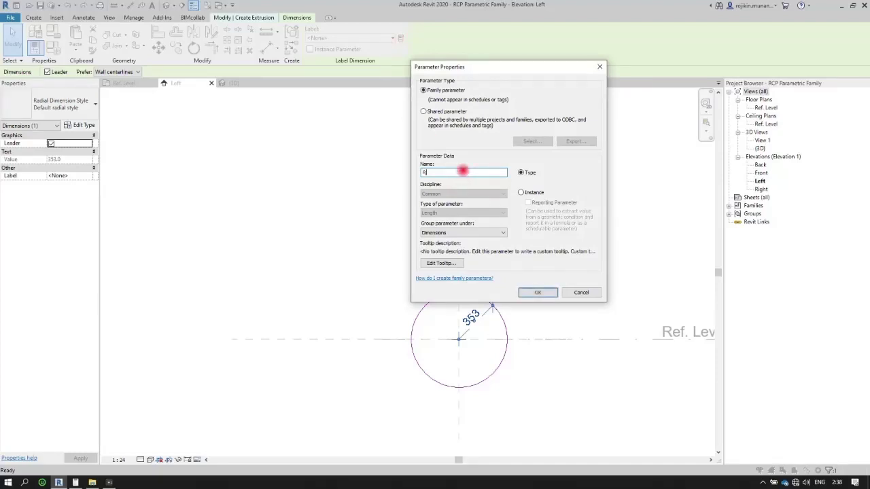
pyautogui.press('BackSpace')
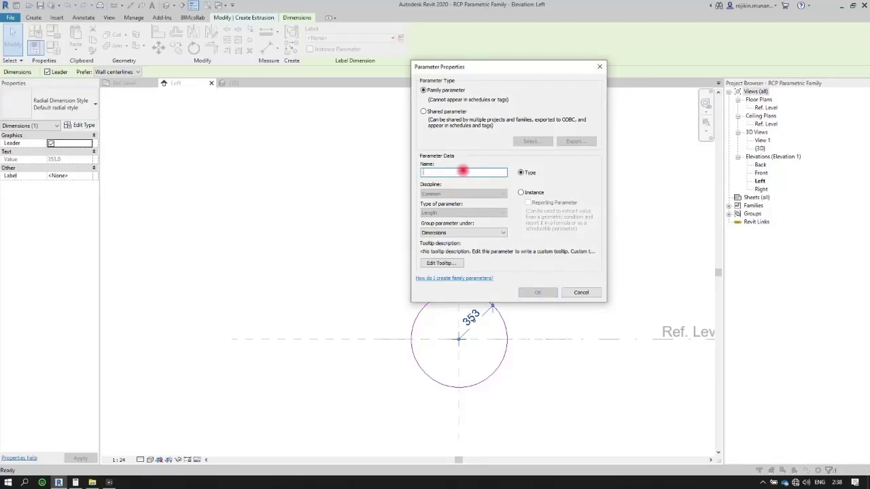
pyautogui.write('r OD1')
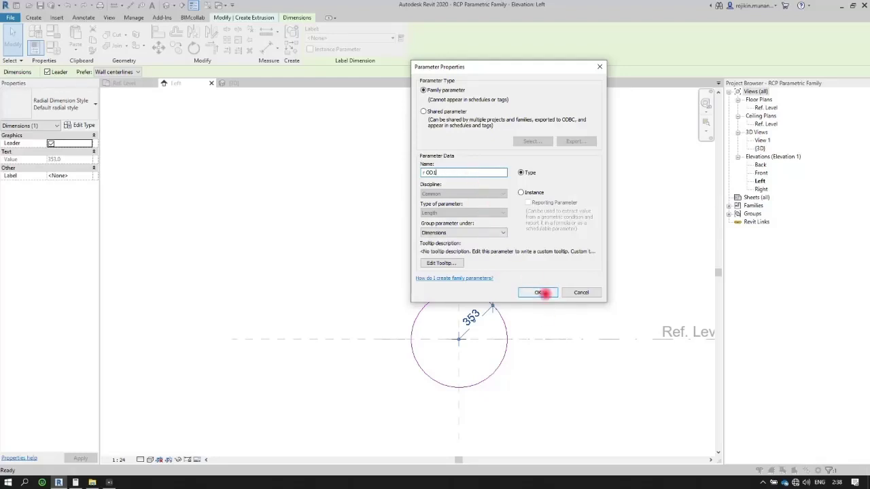
pyautogui.click(546, 293)
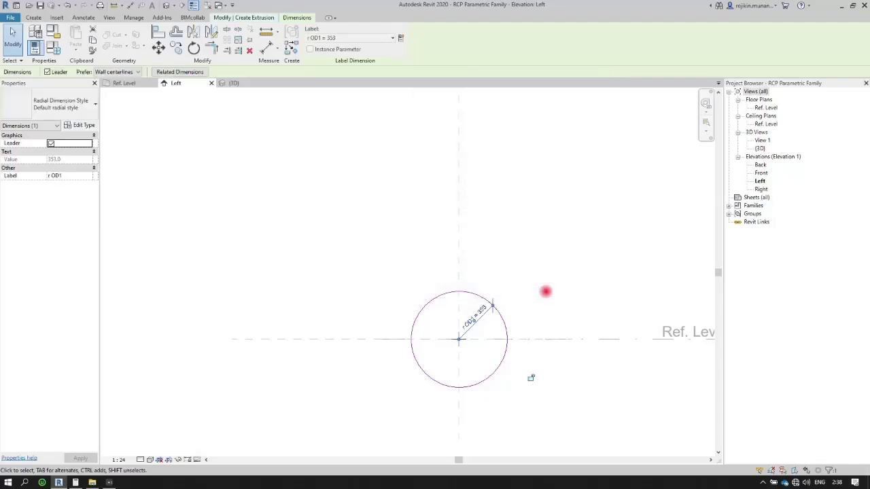
pyautogui.click(527, 296)
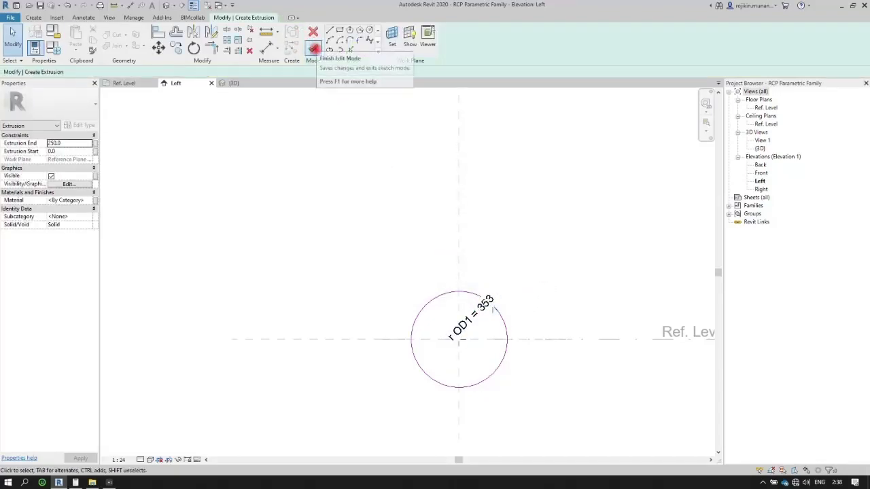
# Step: Finish the circular extrusion and drag its length in the Ref. Level plan
pyautogui.click(313, 49)
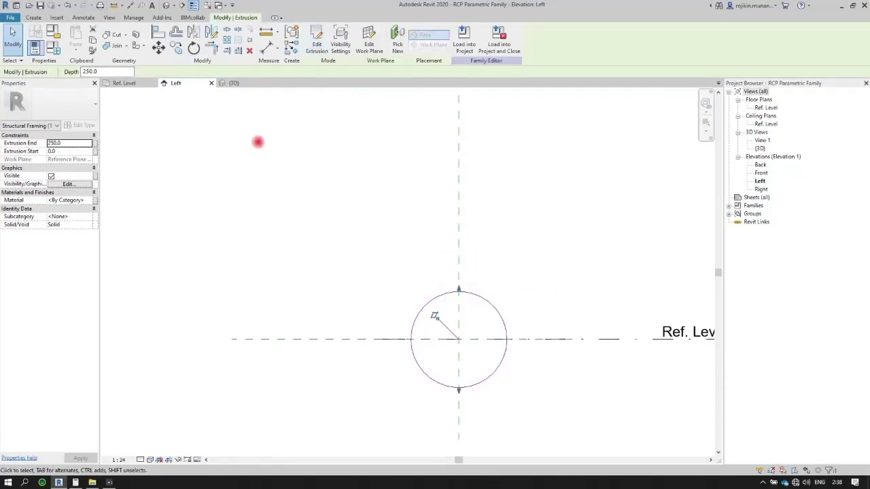
pyautogui.click(126, 83)
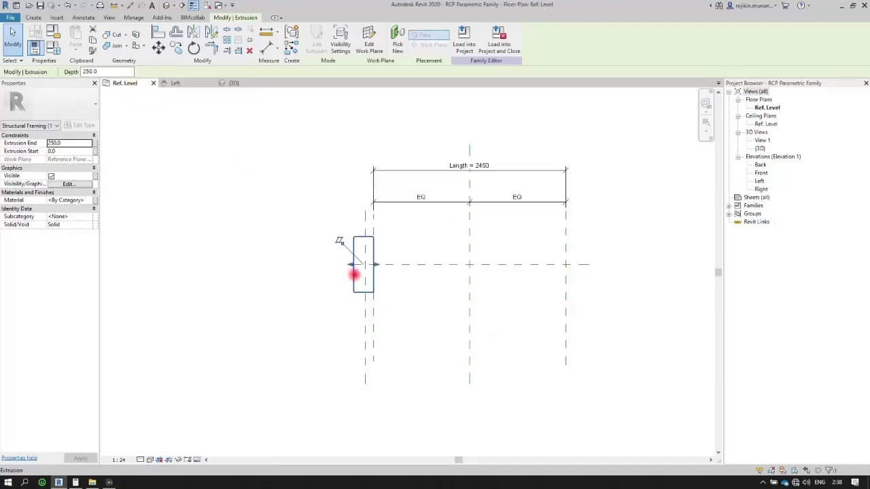
pyautogui.moveTo(373, 261); pyautogui.dragTo(358, 261)
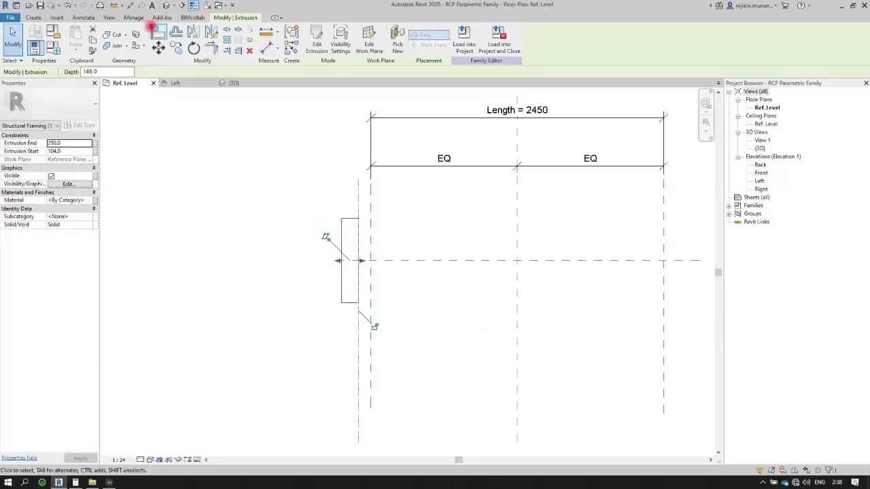
# Step: Align and lock both extrusion ends to the left and right reference planes of the 2450 length
pyautogui.click(159, 31)
pyautogui.scroll(-1, 239, 173)
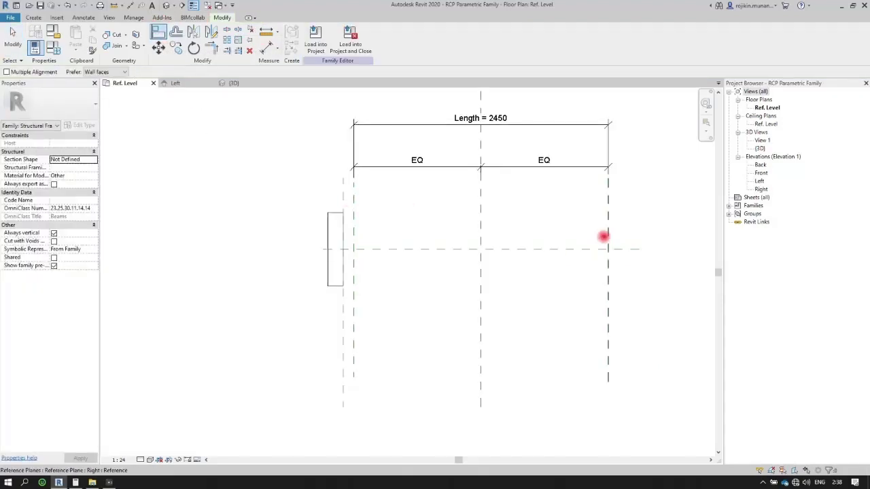
pyautogui.click(604, 237)
pyautogui.click(343, 238)
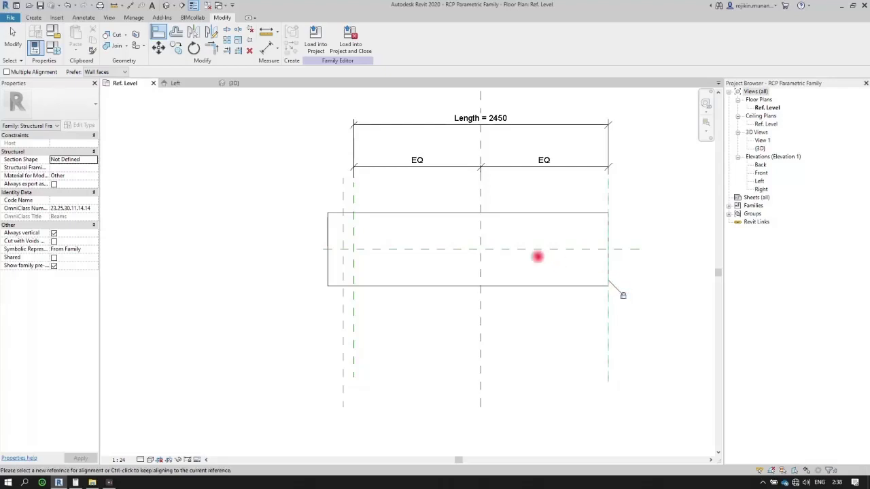
pyautogui.click(354, 311)
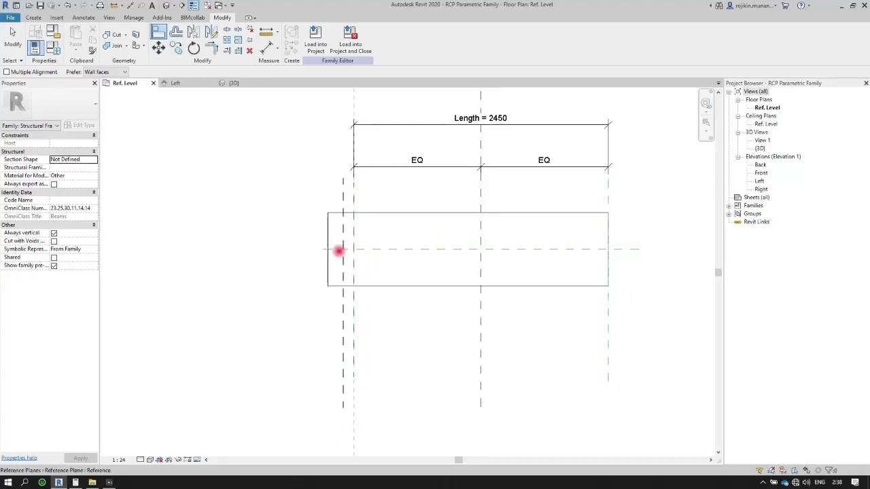
pyautogui.click(328, 259)
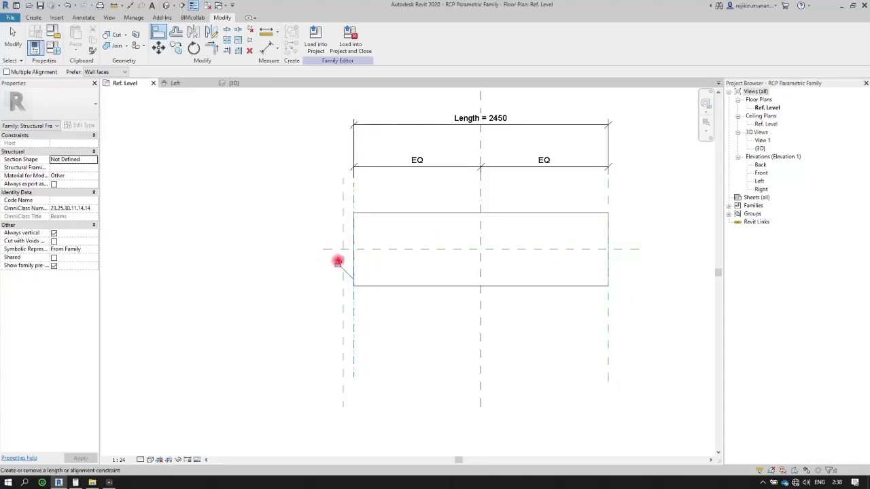
pyautogui.press('Escape')
pyautogui.press('Escape')
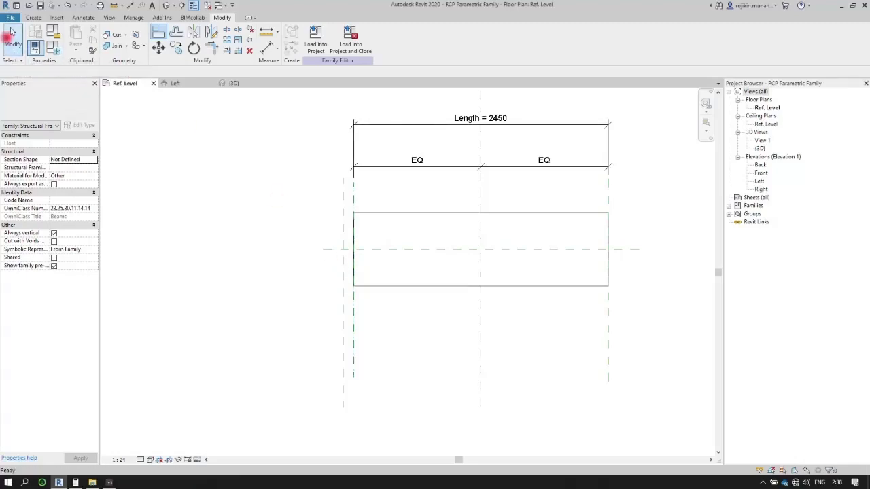
# Step: In the Left elevation, read the brochure table and confirm 592 ÷ 2 = 296 in Calculator
pyautogui.click(178, 83)
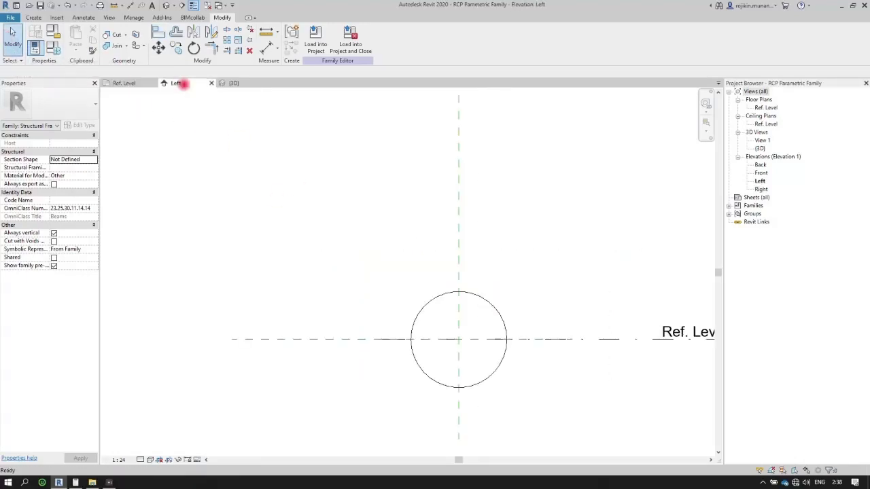
pyautogui.scroll(-2, 578, 266)
pyautogui.scroll(-2, 524, 174)
pyautogui.scroll(3, 171, 218)
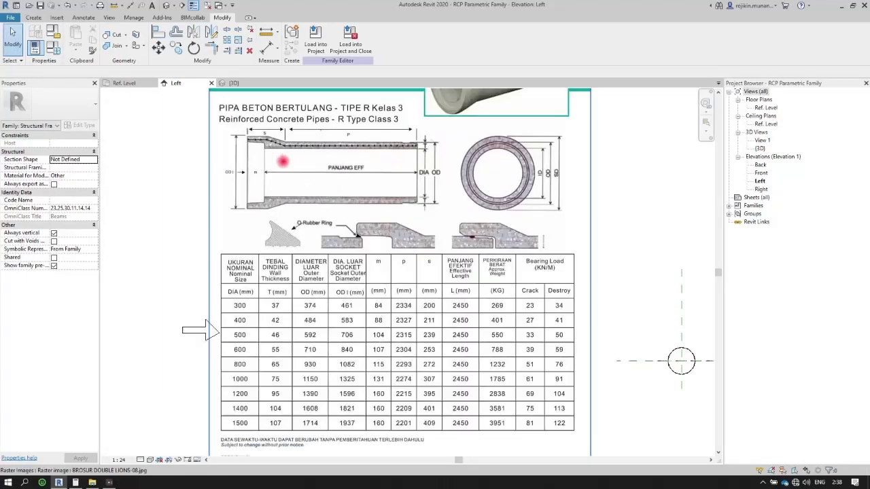
pyautogui.scroll(3, 246, 164)
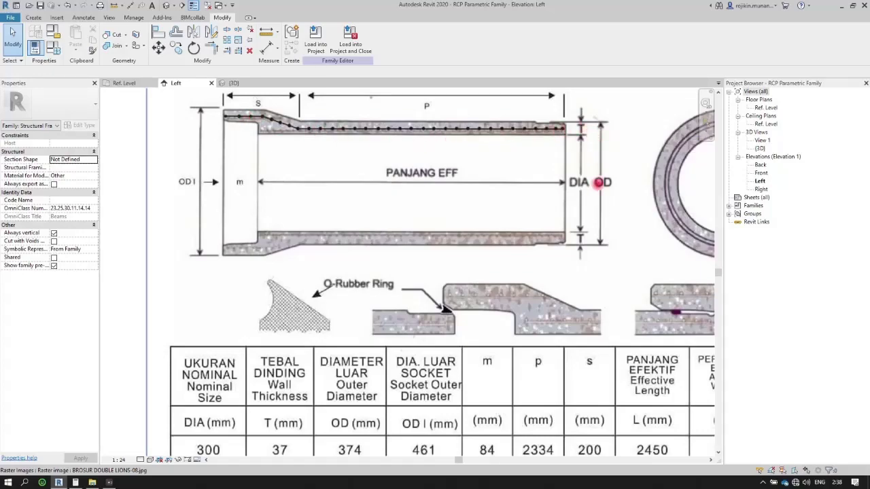
pyautogui.scroll(-2, 277, 176)
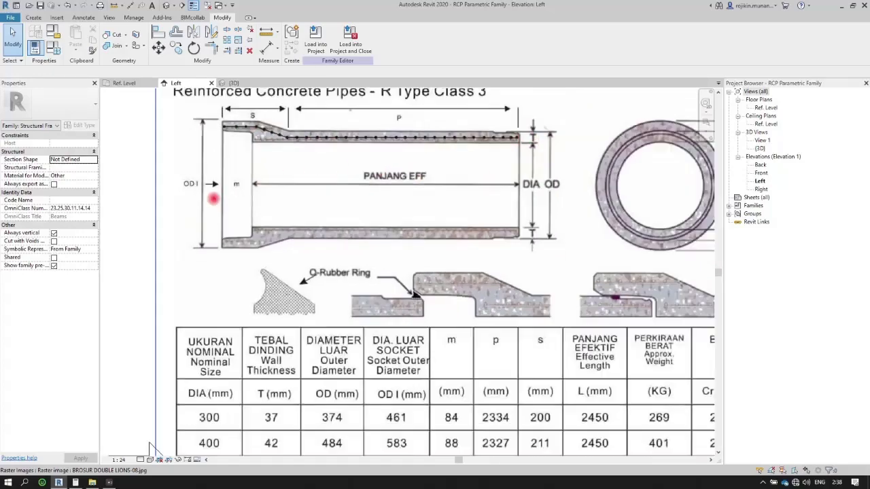
pyautogui.scroll(-2, 224, 190)
pyautogui.scroll(-2, 280, 166)
pyautogui.scroll(2, 275, 286)
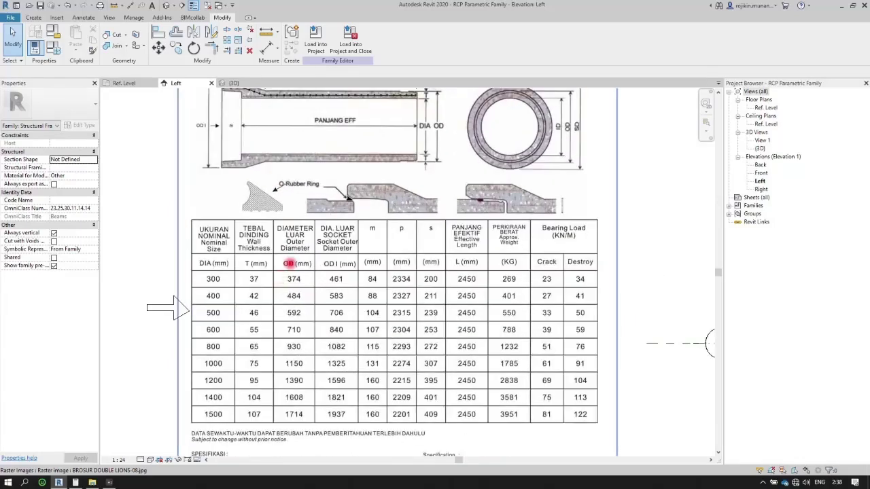
pyautogui.scroll(1, 294, 313)
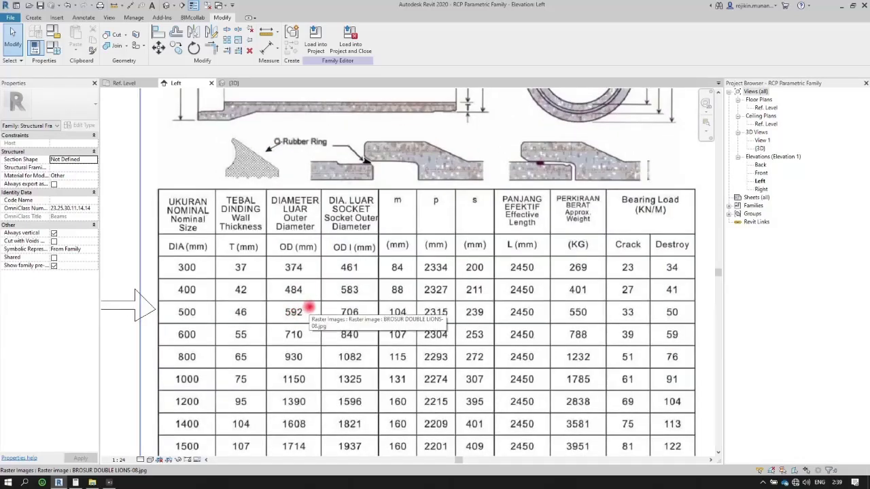
pyautogui.scroll(1, 289, 310)
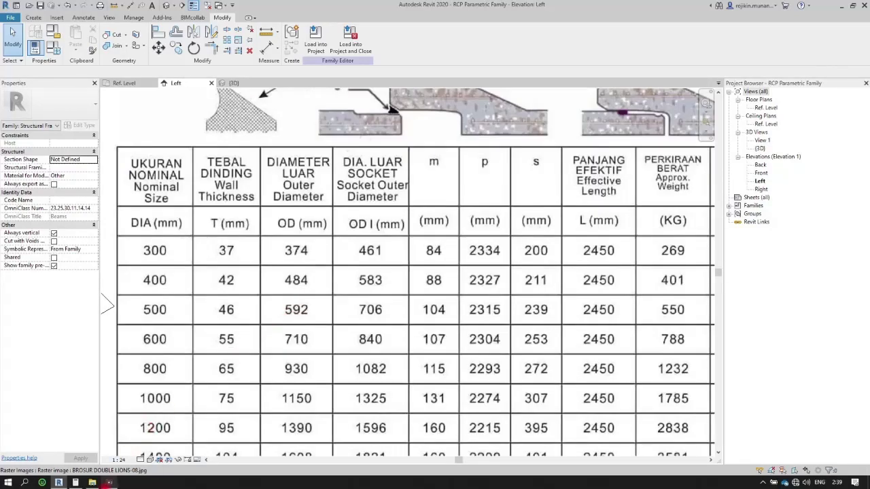
pyautogui.click(75, 483)
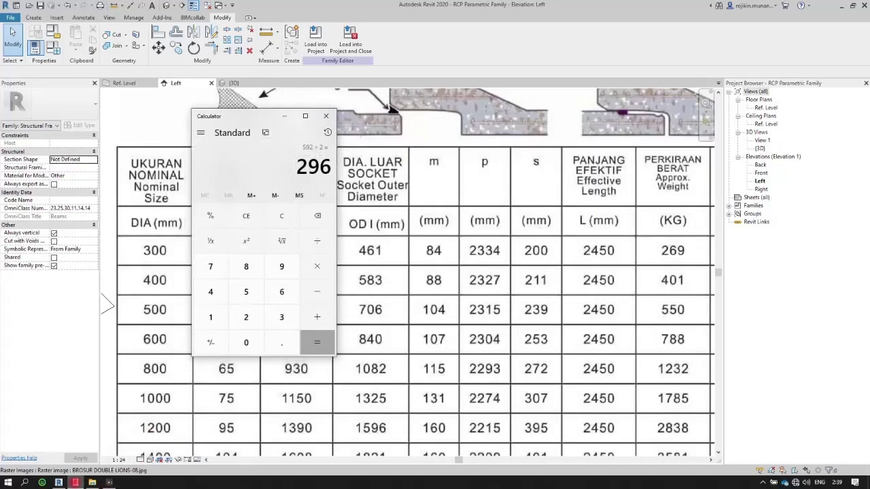
pyautogui.click(163, 367)
# Step: Bring up the Void Forms list on the Create tab
pyautogui.scroll(-1, 219, 288)
pyautogui.scroll(-1, 218, 290)
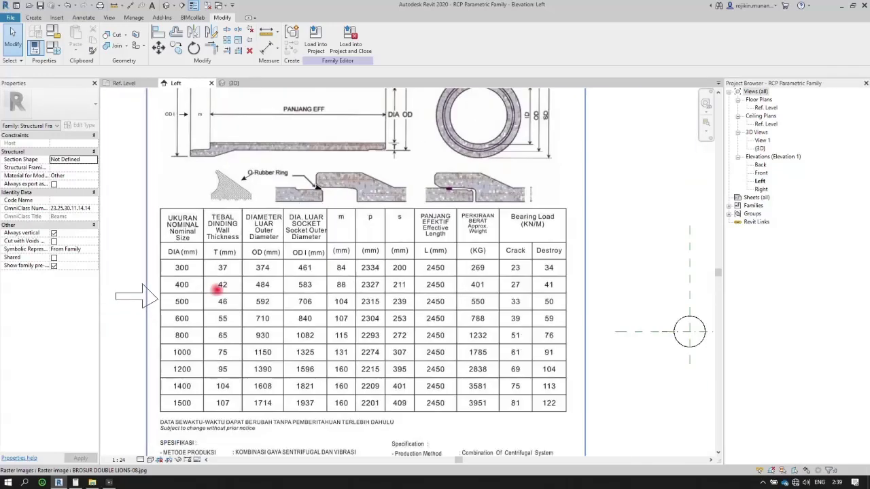
pyautogui.scroll(-2, 218, 290)
pyautogui.click(33, 17)
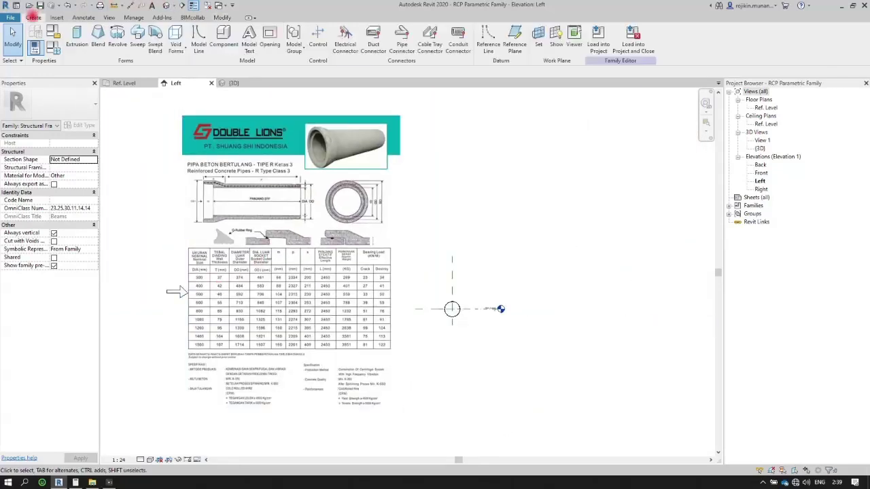
pyautogui.click(176, 41)
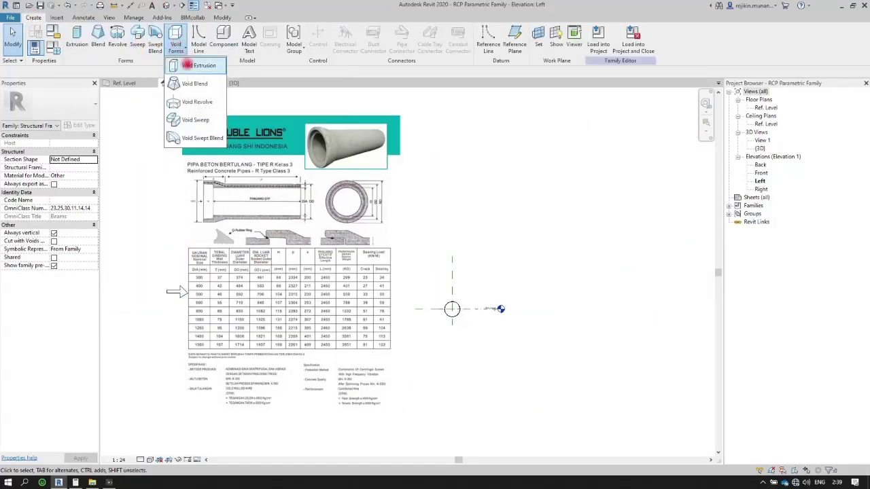
# Step: Sketch a 296 mm radius void extrusion circle at the reference-plane crossing with a permanent radius dimension
pyautogui.click(189, 65)
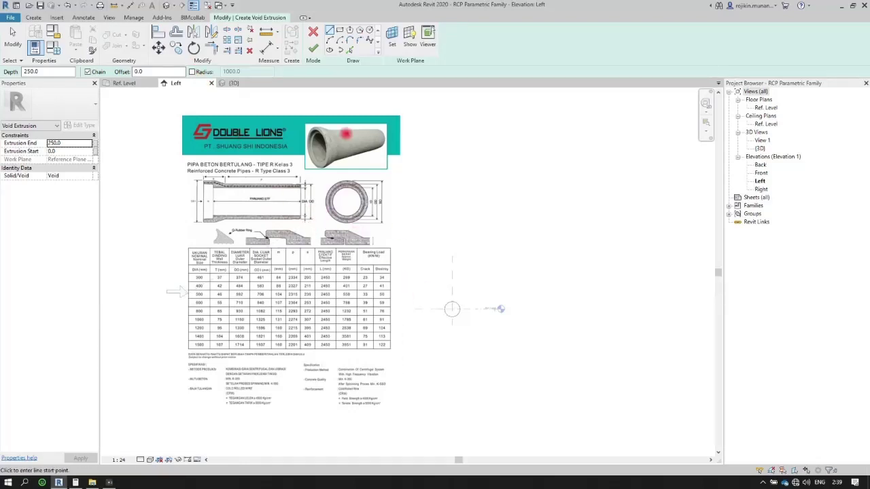
pyautogui.click(370, 30)
pyautogui.scroll(4, 474, 313)
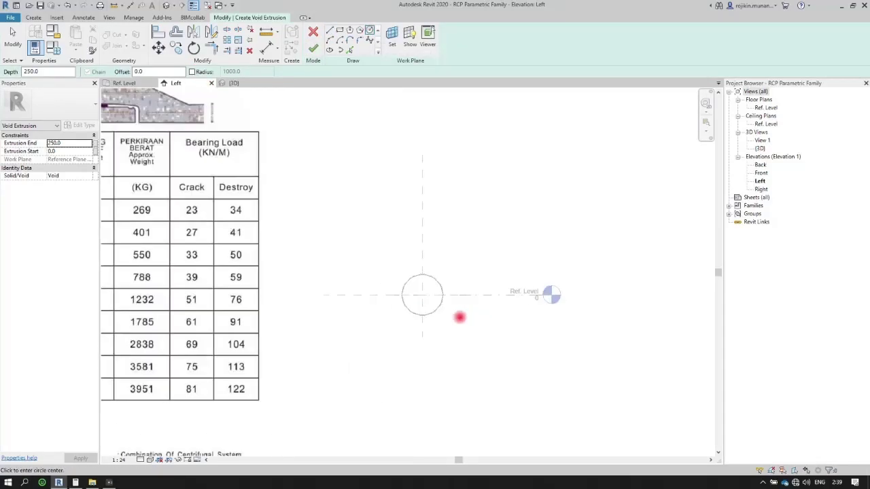
pyautogui.scroll(2, 435, 299)
pyautogui.click(420, 292)
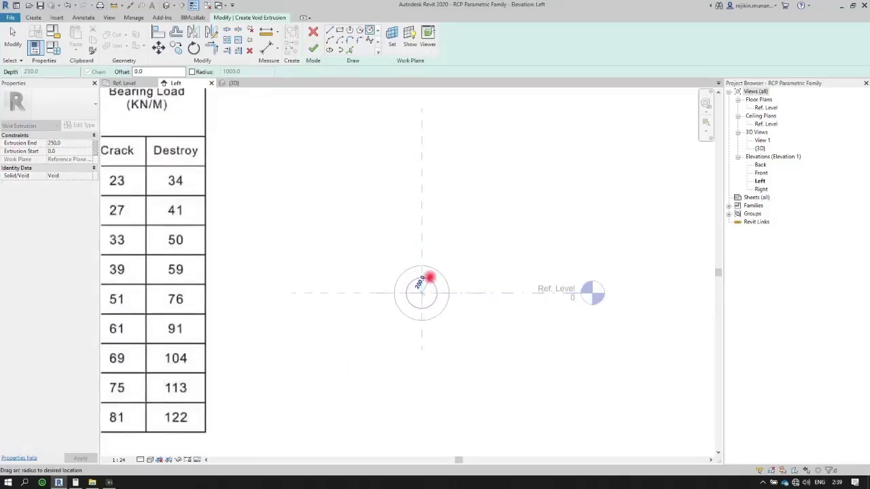
pyautogui.write('296')
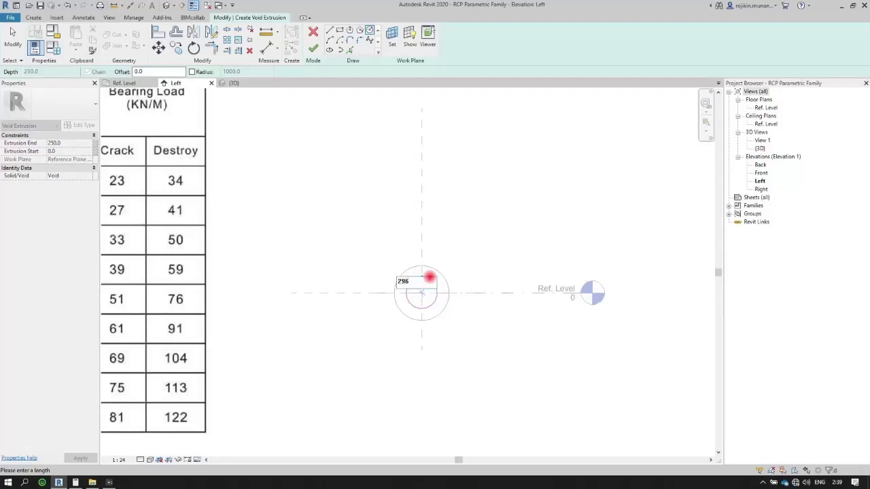
pyautogui.press('Return')
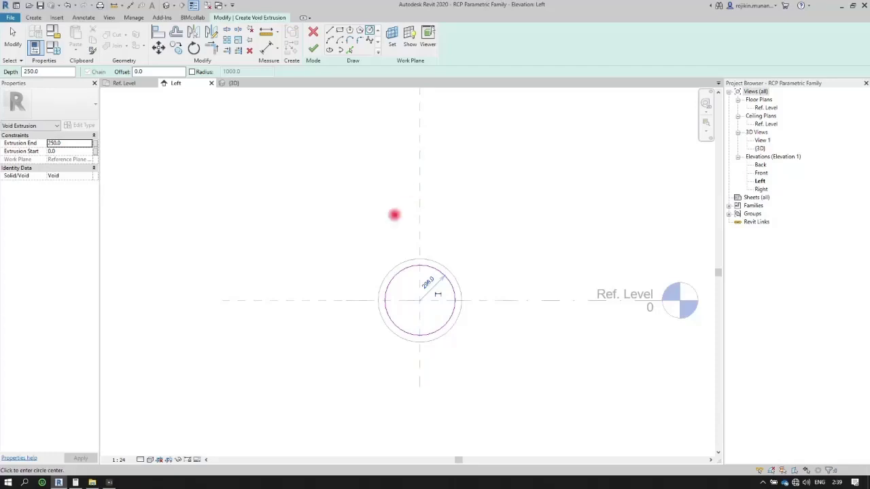
pyautogui.click(12, 37)
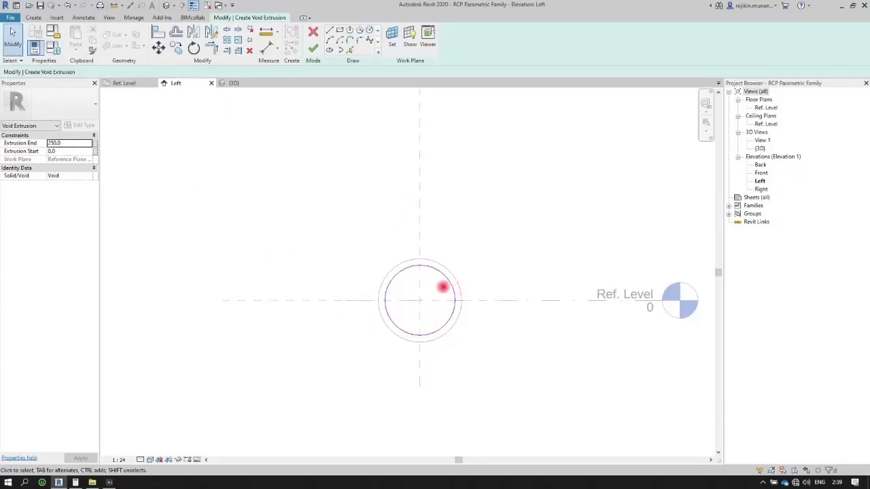
pyautogui.click(445, 285)
pyautogui.click(438, 294)
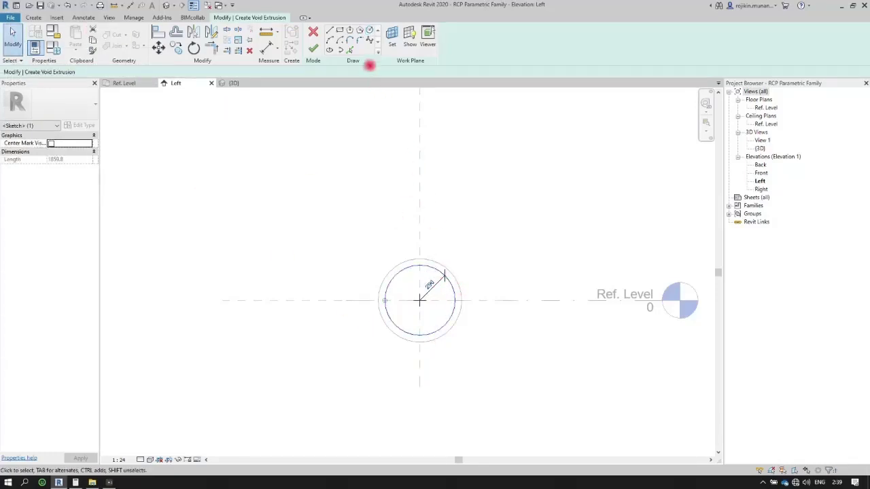
# Step: Label the 296 radius dimension with a new r OD parameter and finish the void extrusion
pyautogui.click(423, 289)
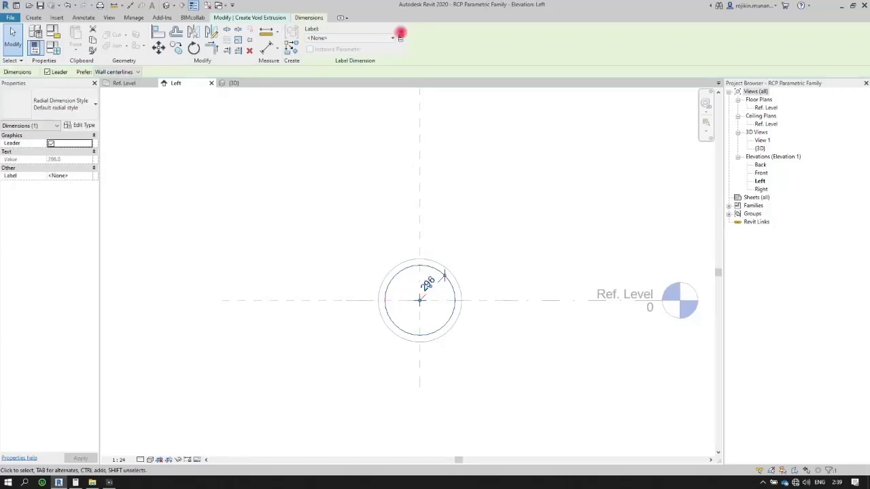
pyautogui.click(401, 37)
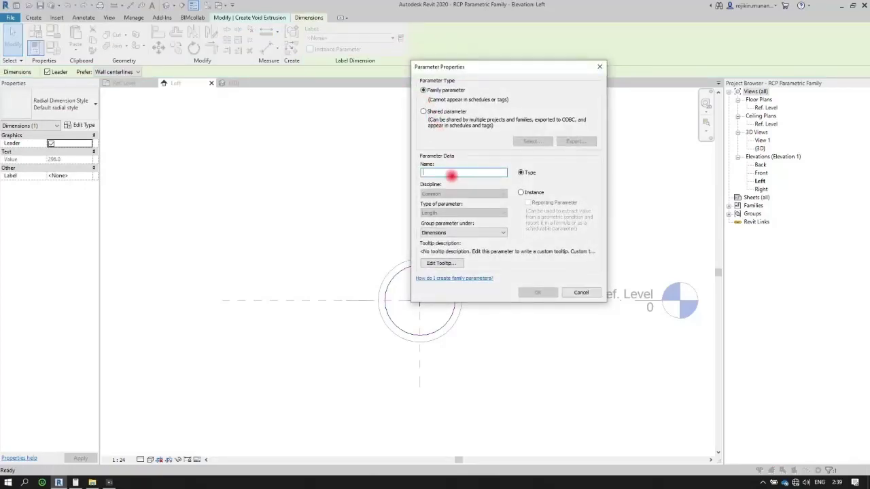
pyautogui.write('r OD')
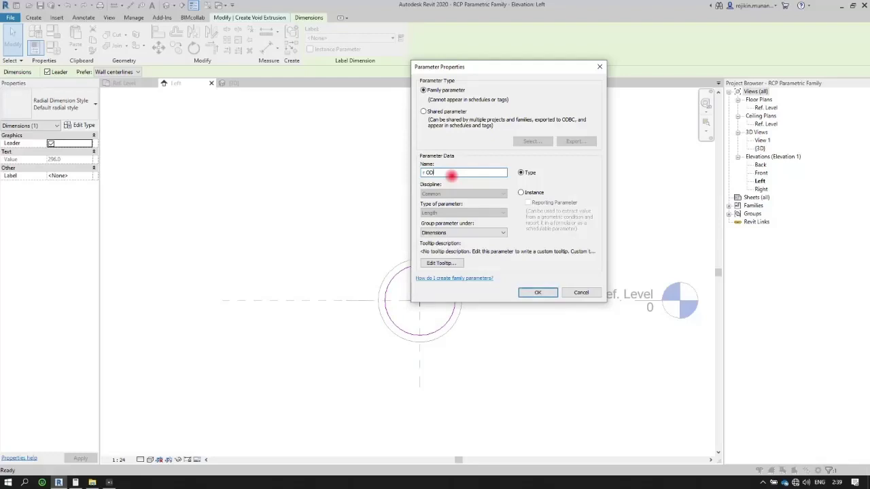
pyautogui.click(530, 292)
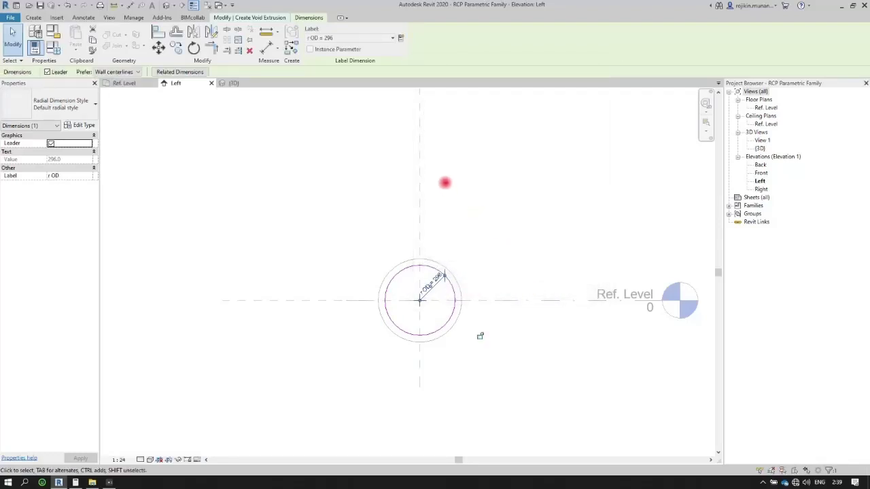
pyautogui.click(261, 150)
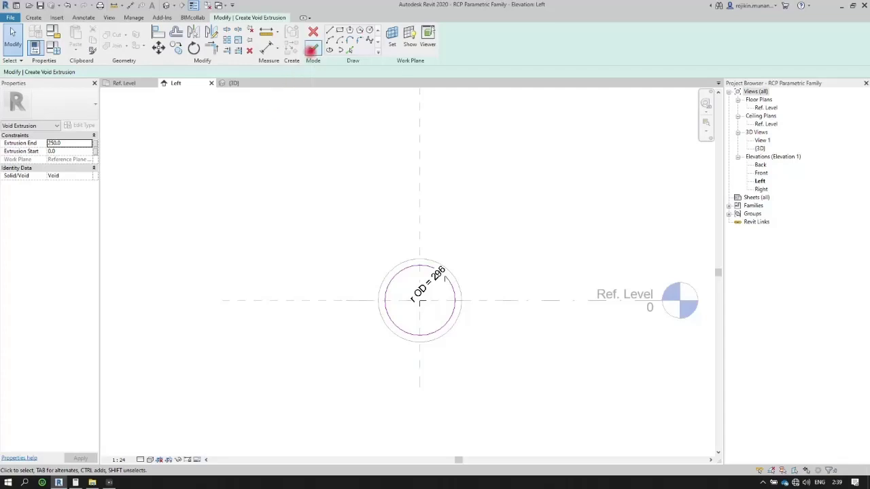
pyautogui.click(312, 45)
# Step: Check socket sizes in the Left elevation table, then shorten the void extrusion at the pipe's left end
pyautogui.click(126, 83)
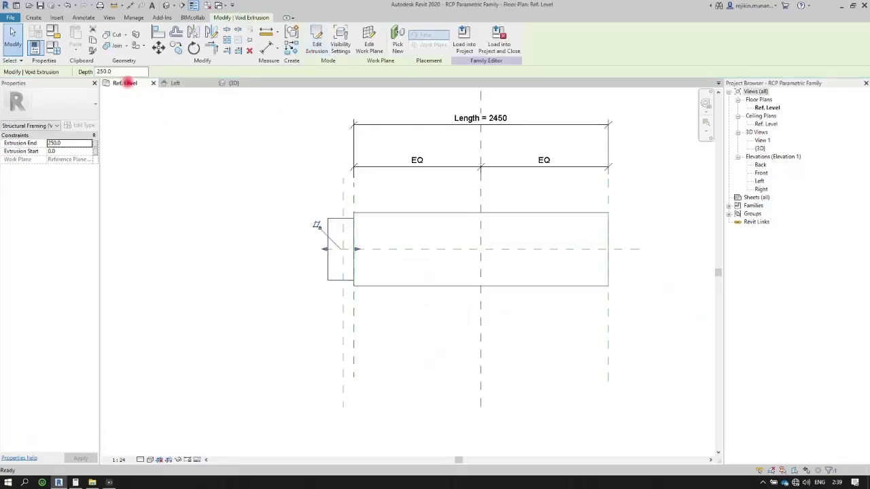
pyautogui.click(166, 83)
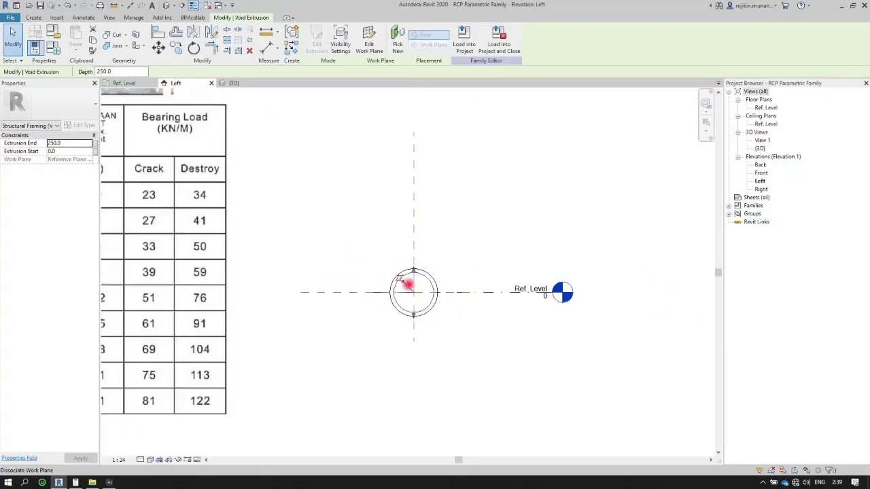
pyautogui.scroll(-2, 412, 280)
pyautogui.scroll(4, 179, 276)
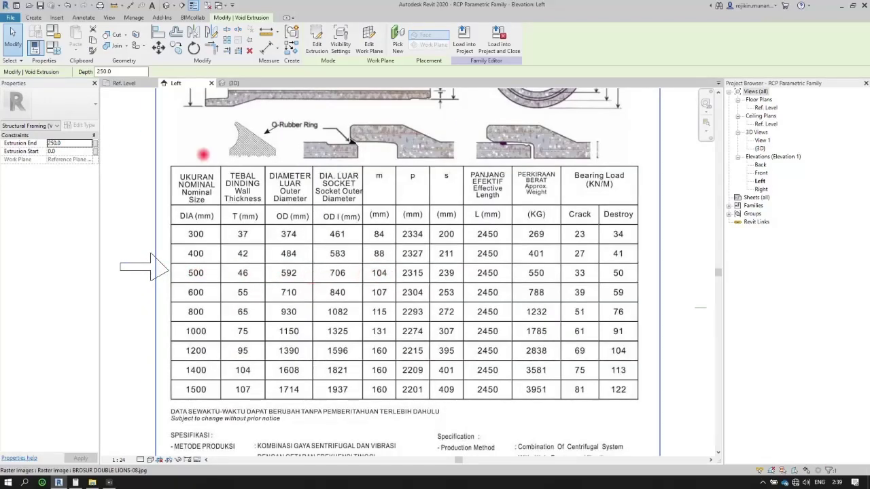
pyautogui.click(125, 83)
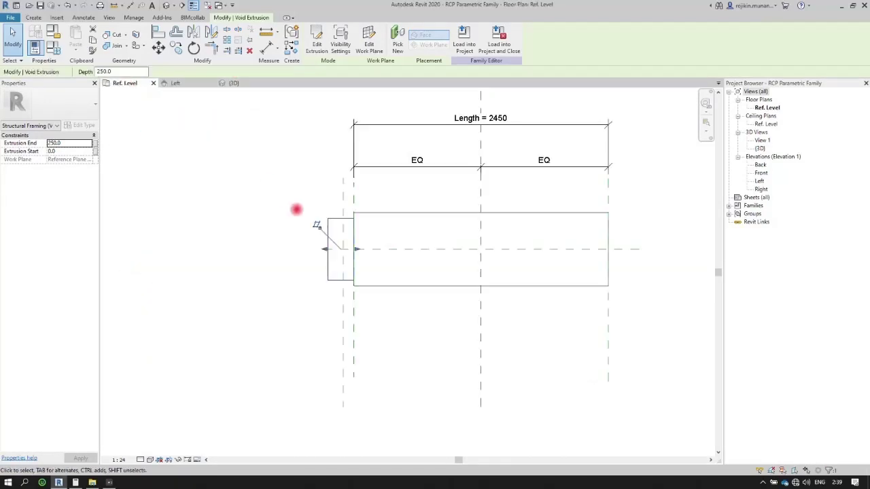
pyautogui.scroll(2, 307, 199)
pyautogui.moveTo(302, 265); pyautogui.dragTo(321, 265)
# Step: Move a reference plane onto the pipe's left edge and draw a new vertical reference plane with RP
pyautogui.click(333, 357)
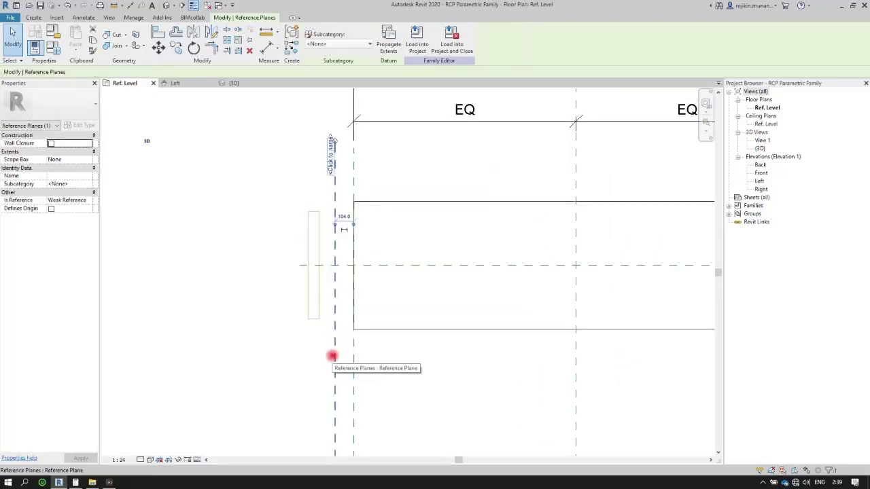
pyautogui.moveTo(333, 357); pyautogui.dragTo(352, 285)
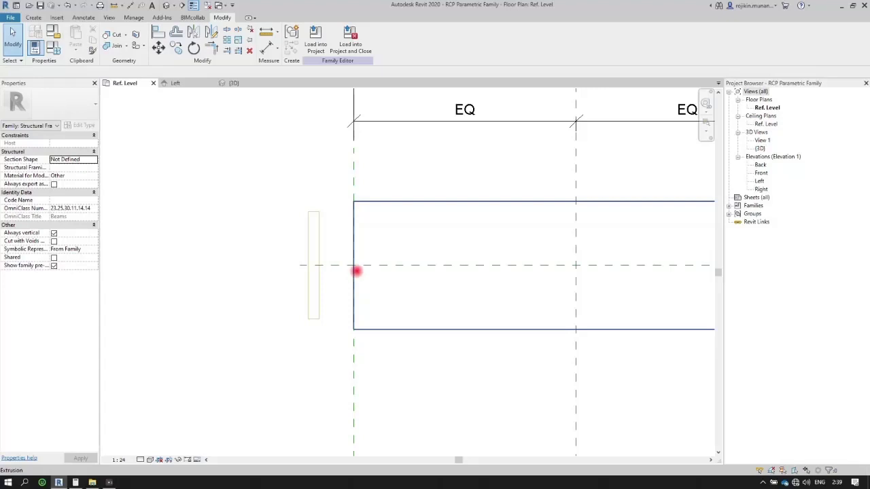
pyautogui.press('r')
pyautogui.press('p')
pyautogui.scroll(-2, 361, 286)
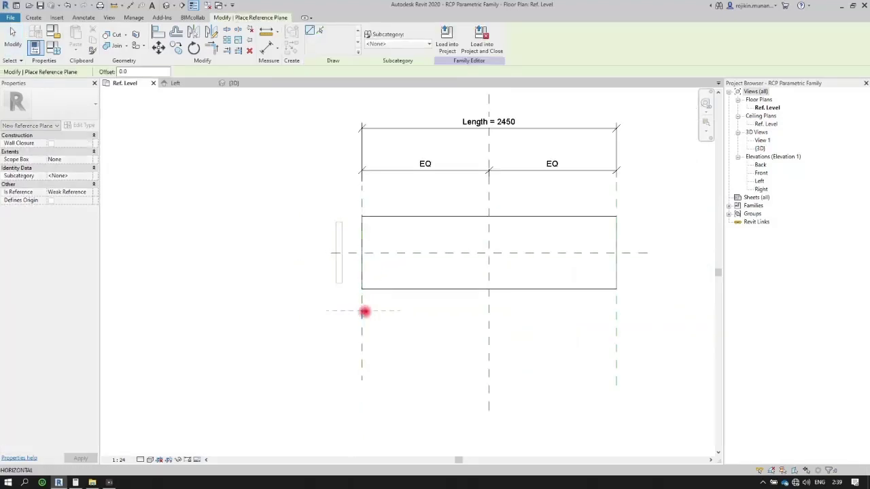
pyautogui.click(364, 312)
pyautogui.click(359, 408)
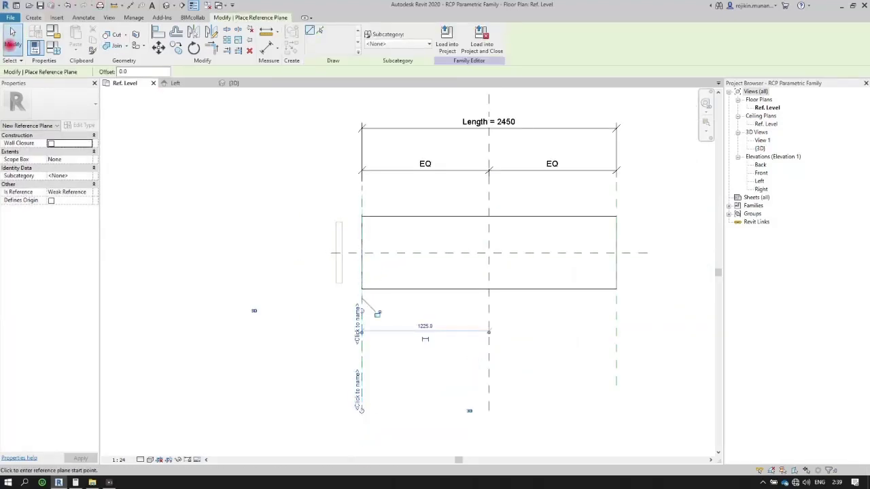
pyautogui.click(10, 42)
# Step: Move the new reference plane 104 mm beyond the pipe's left end and extend it past the pipe
pyautogui.click(361, 402)
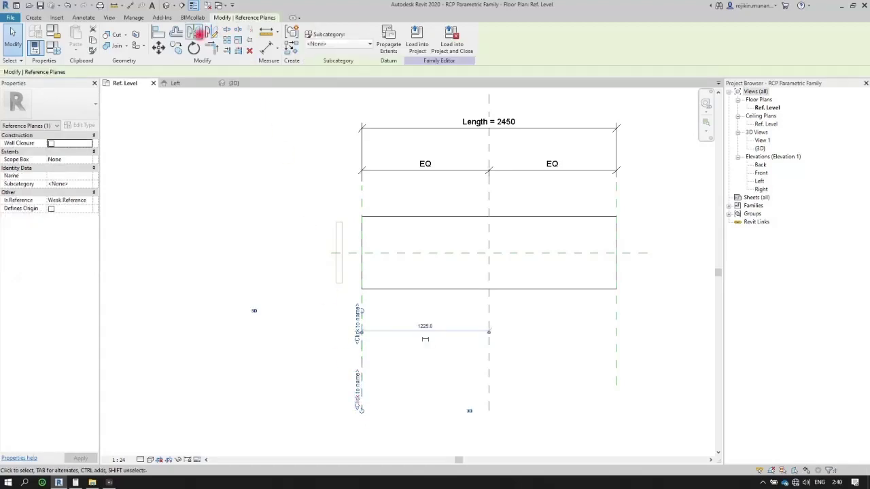
pyautogui.click(196, 32)
pyautogui.click(361, 290)
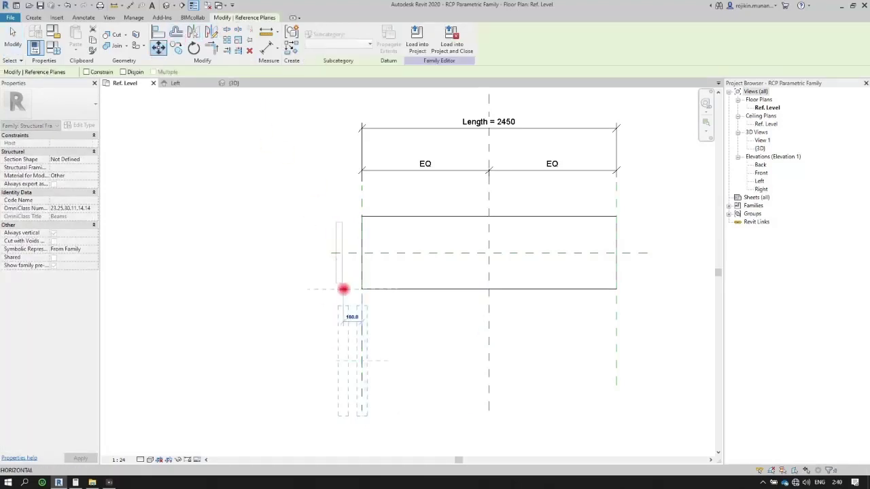
pyautogui.write('100')
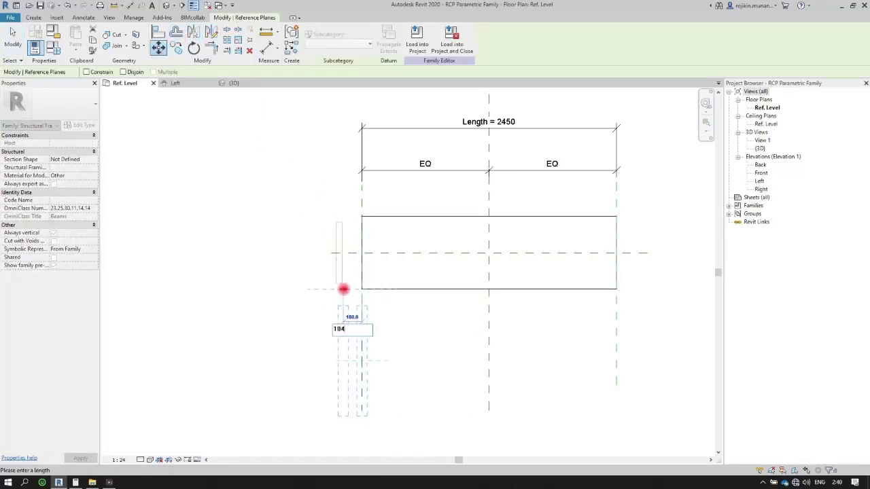
pyautogui.press('Return')
pyautogui.moveTo(352, 314); pyautogui.dragTo(347, 147)
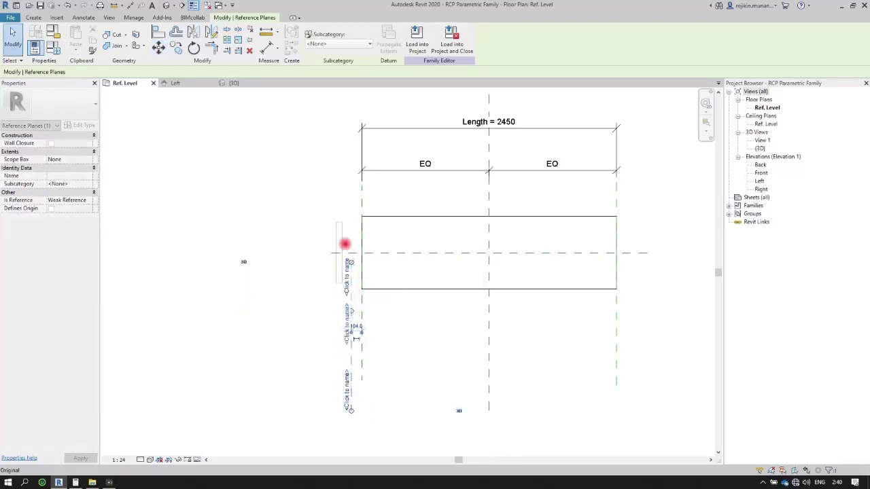
pyautogui.click(423, 378)
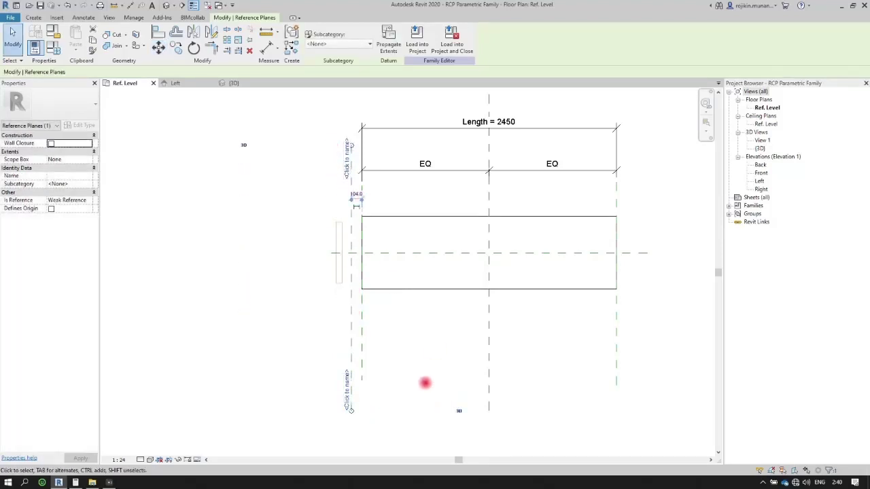
pyautogui.scroll(2, 307, 195)
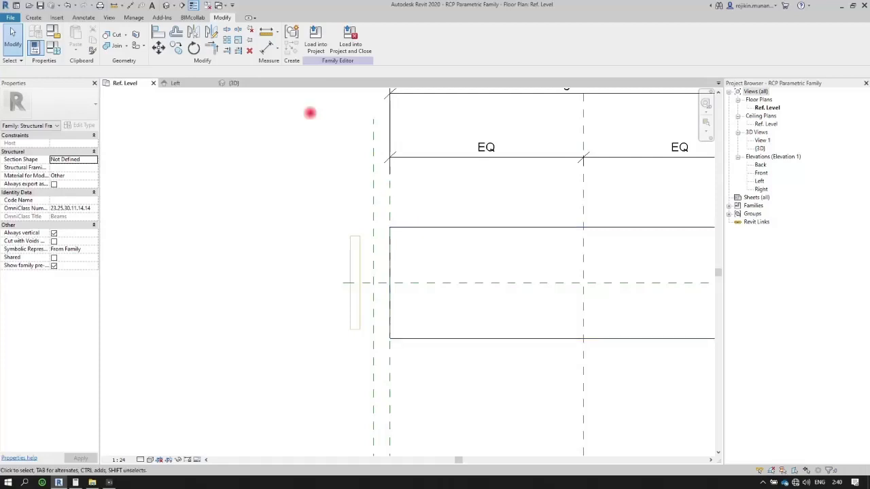
# Step: Align and lock the pipe's left end and the void profile edge to the two left reference planes
pyautogui.click(158, 33)
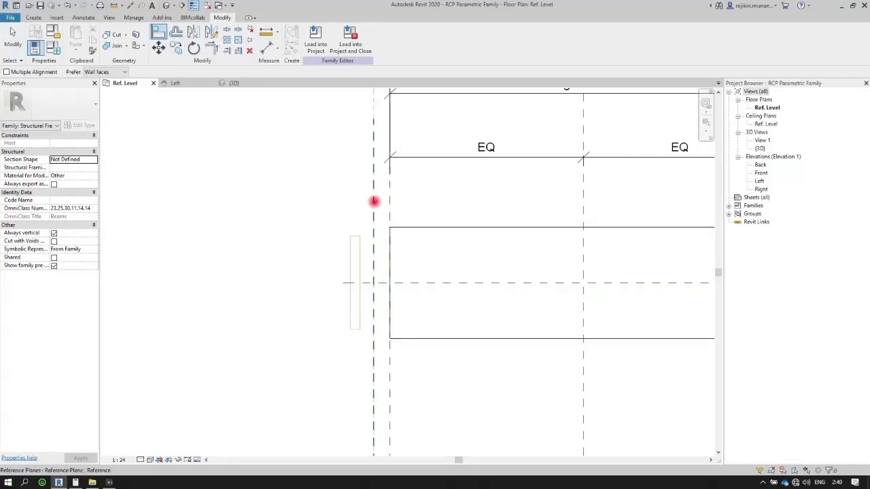
pyautogui.click(373, 204)
pyautogui.click(389, 242)
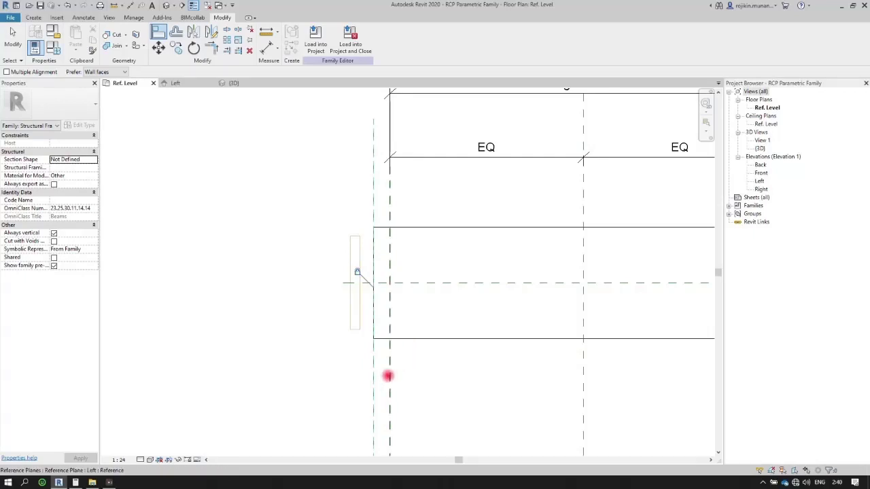
pyautogui.click(388, 376)
pyautogui.click(360, 296)
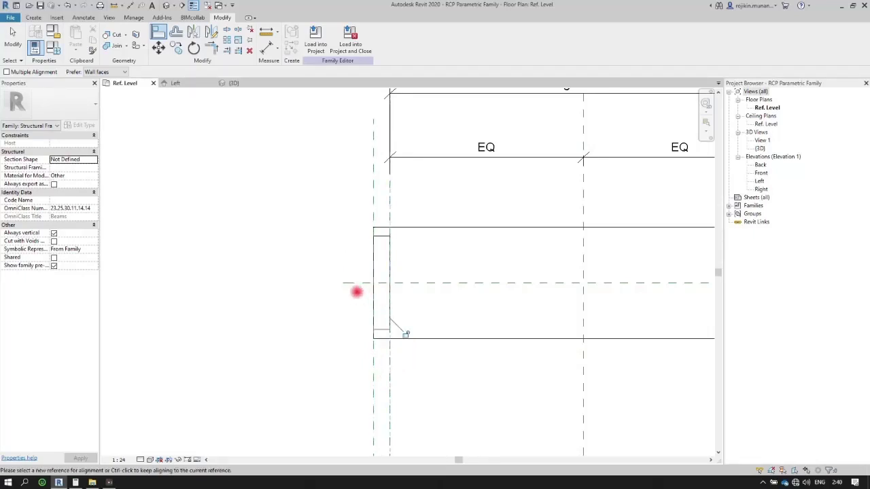
pyautogui.click(12, 37)
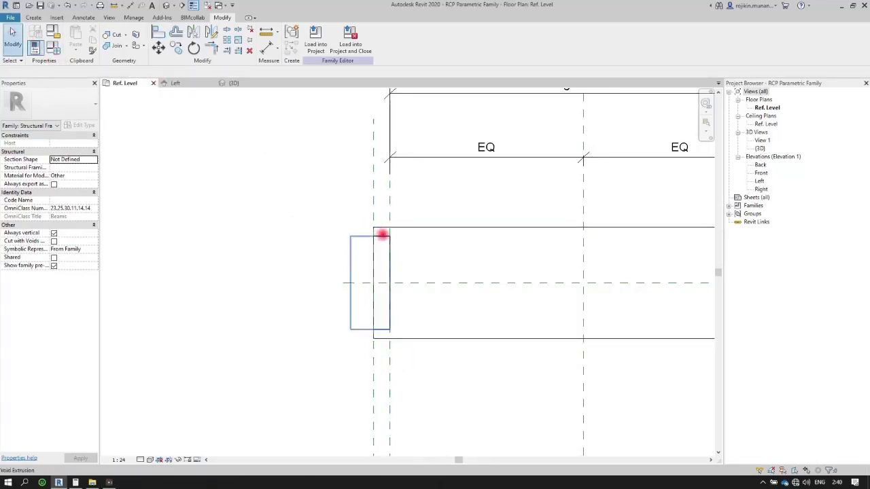
# Step: Stretch the void extrusion so it spans from the 104 plane to the pipe's left end
pyautogui.click(350, 254)
pyautogui.moveTo(351, 254); pyautogui.dragTo(371, 286)
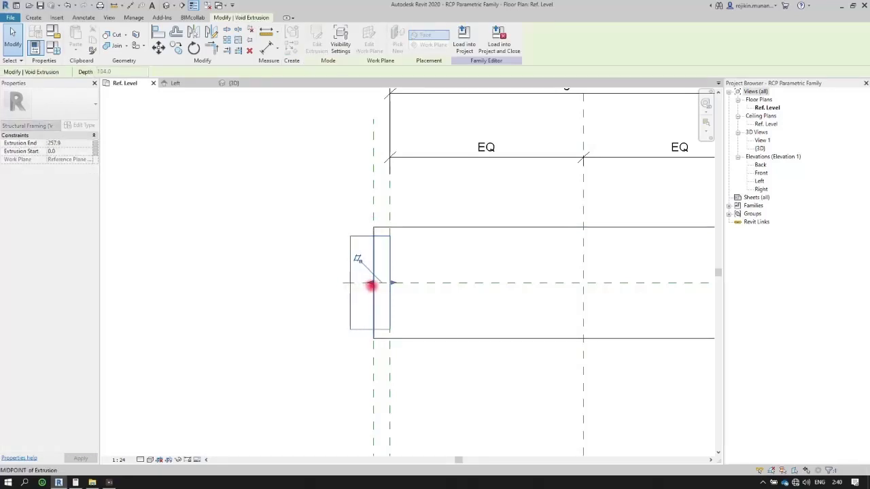
pyautogui.click(287, 190)
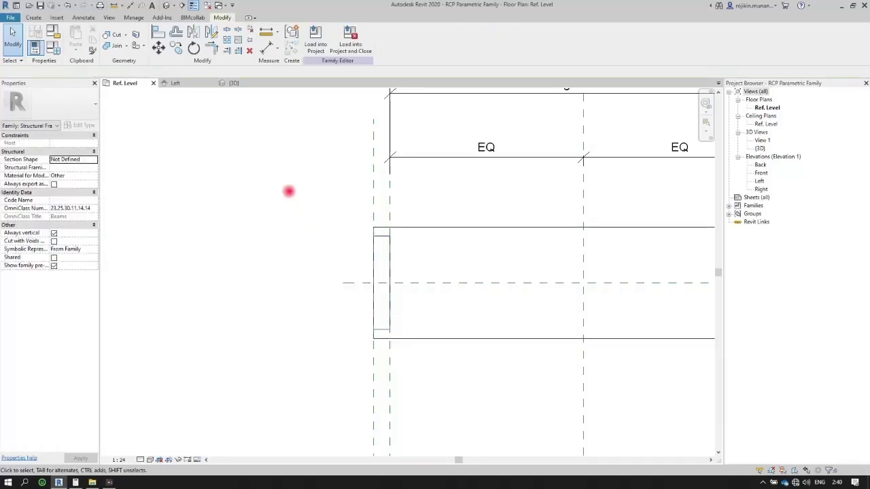
pyautogui.scroll(-2, 282, 237)
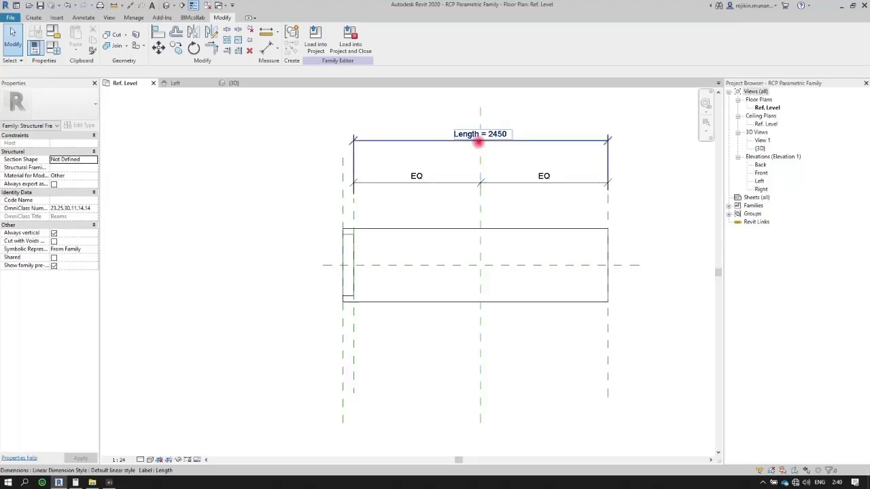
pyautogui.click(481, 133)
pyautogui.click(490, 136)
pyautogui.write('30')
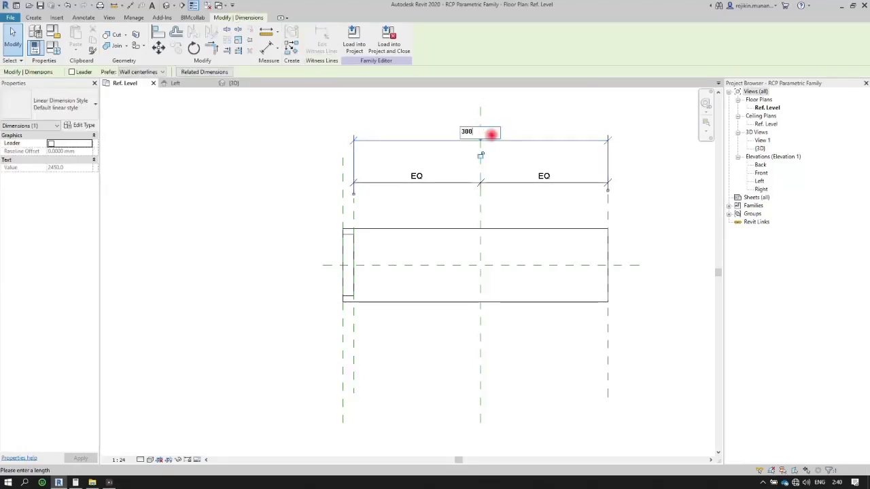
pyautogui.write('0')
pyautogui.press('Return')
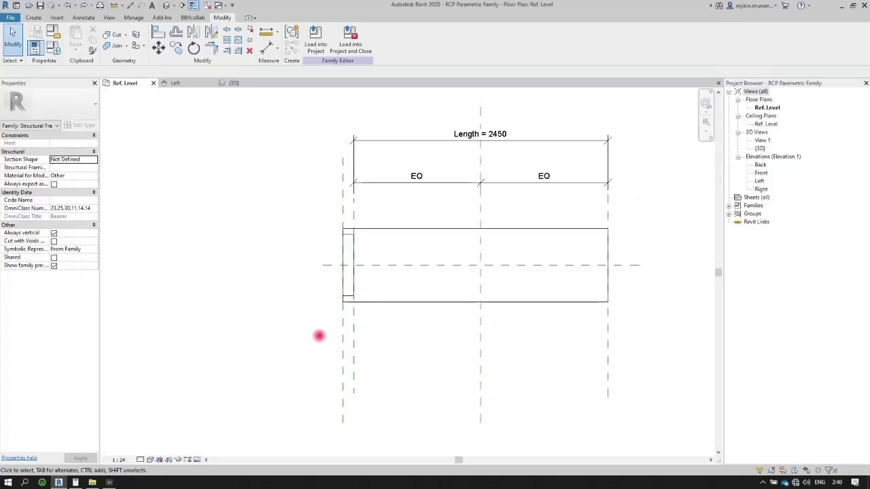
pyautogui.scroll(2, 318, 335)
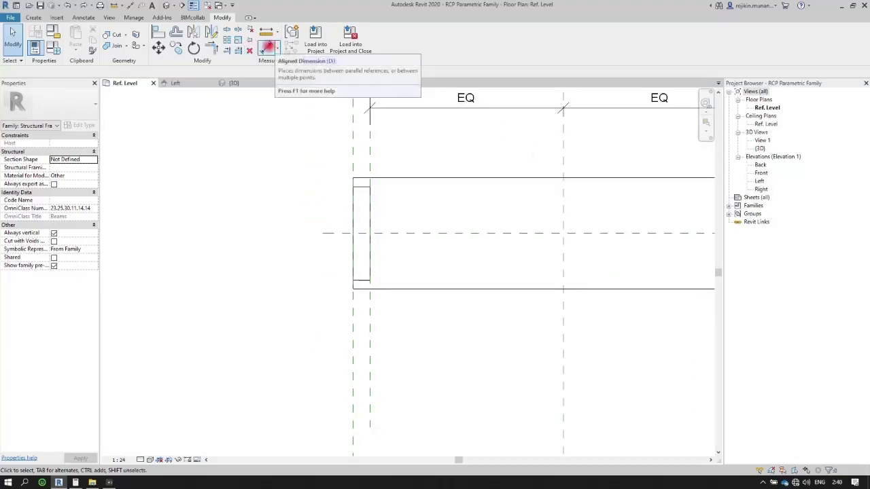
# Step: Dimension the 104 gap between the two left reference planes
pyautogui.click(268, 46)
pyautogui.click(354, 311)
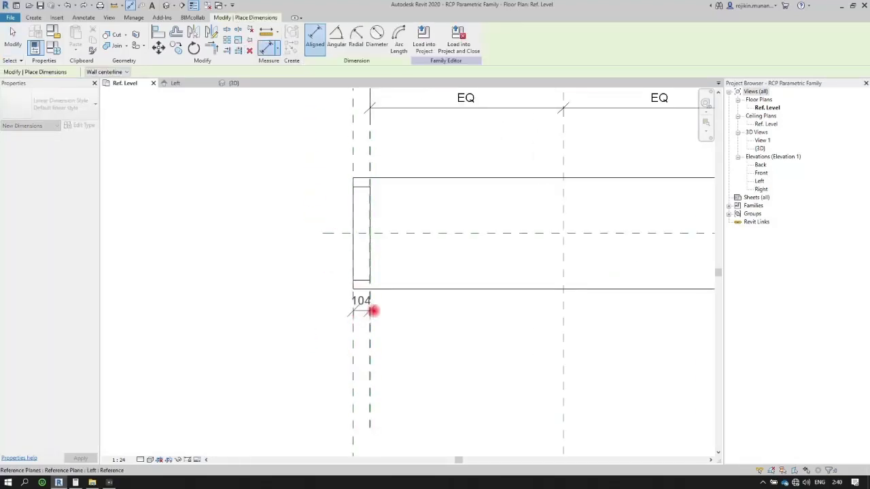
pyautogui.click(383, 334)
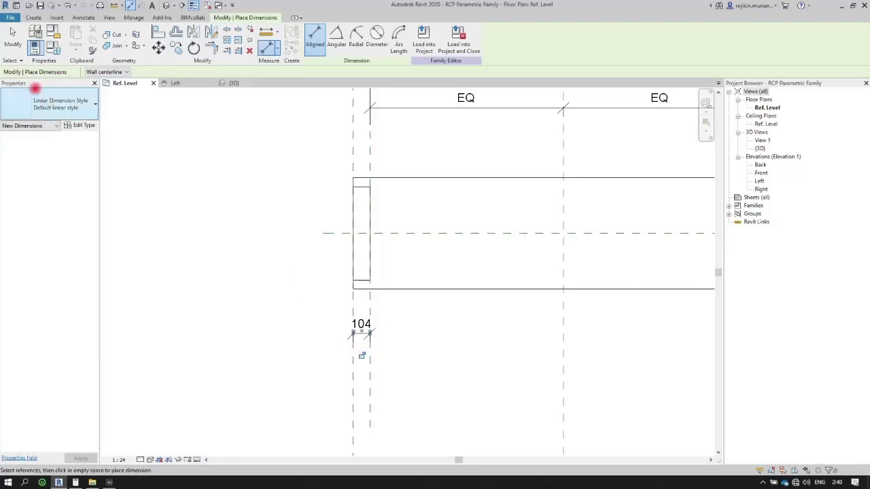
pyautogui.click(12, 39)
# Step: Label the 104 dimension with a new m type parameter
pyautogui.click(362, 332)
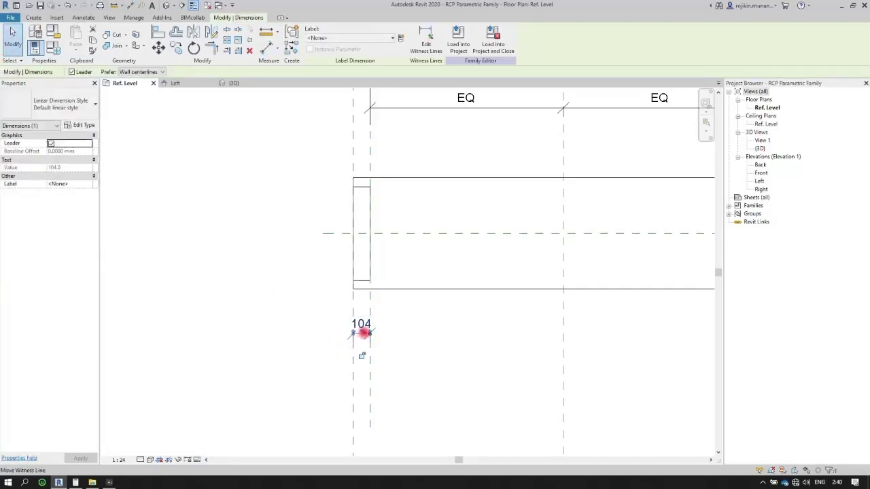
pyautogui.click(400, 38)
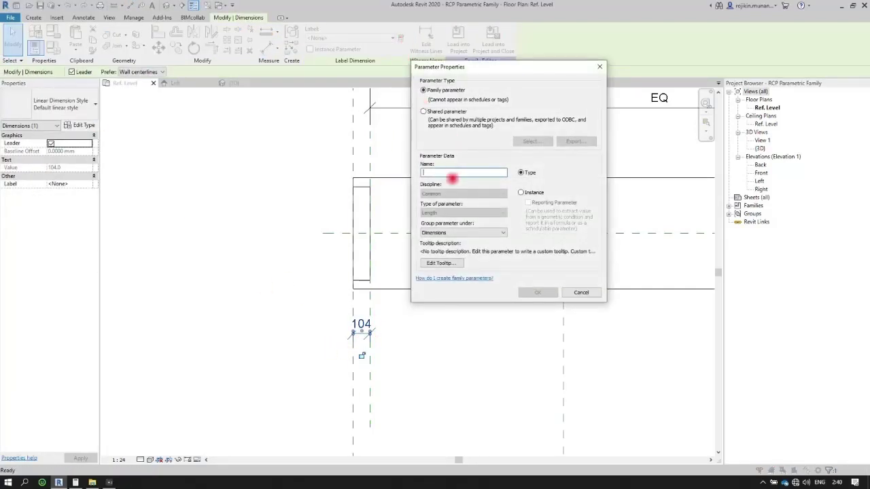
pyautogui.write('w')
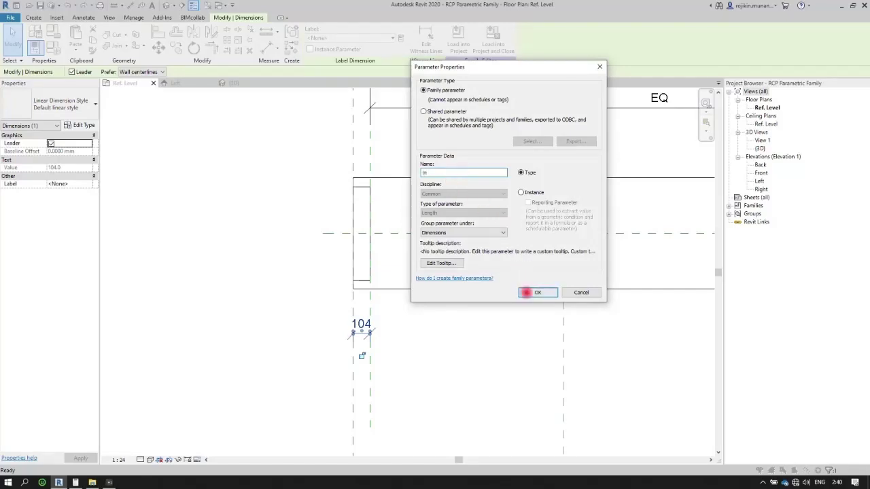
pyautogui.click(526, 292)
pyautogui.click(364, 344)
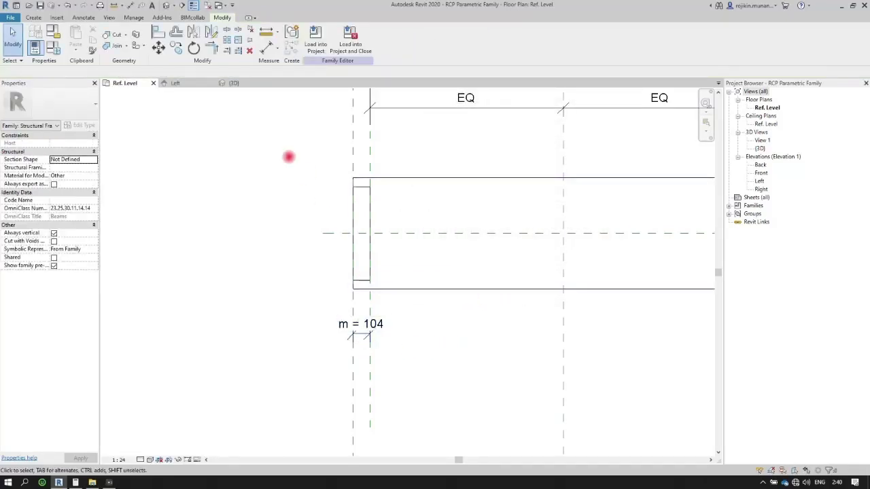
# Step: Compare against the brochure table in the Left elevation and return to the Ref. Level plan
pyautogui.click(175, 84)
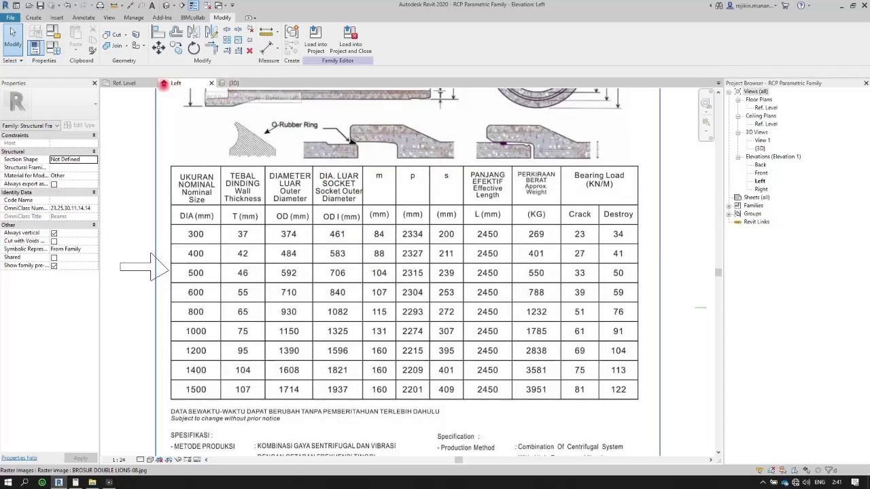
pyautogui.click(124, 83)
pyautogui.scroll(-2, 320, 315)
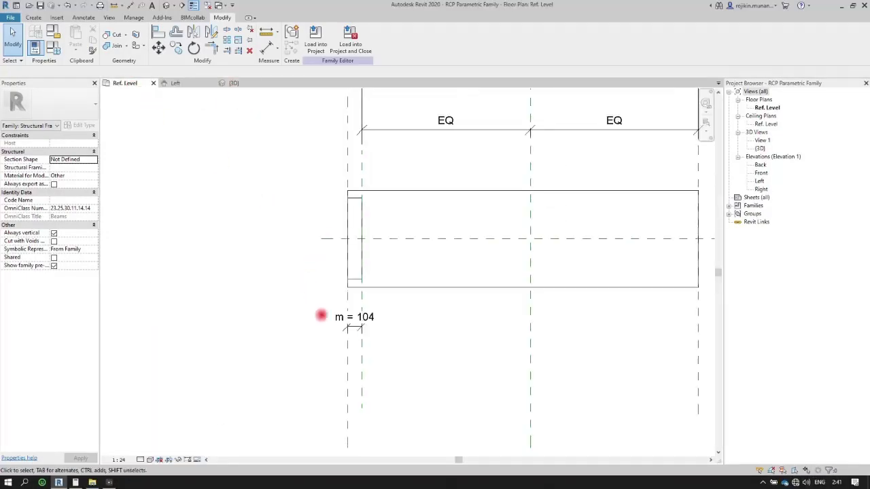
# Step: Flex the pipe Length dimension to 3000, then restore it to 2450
pyautogui.click(469, 132)
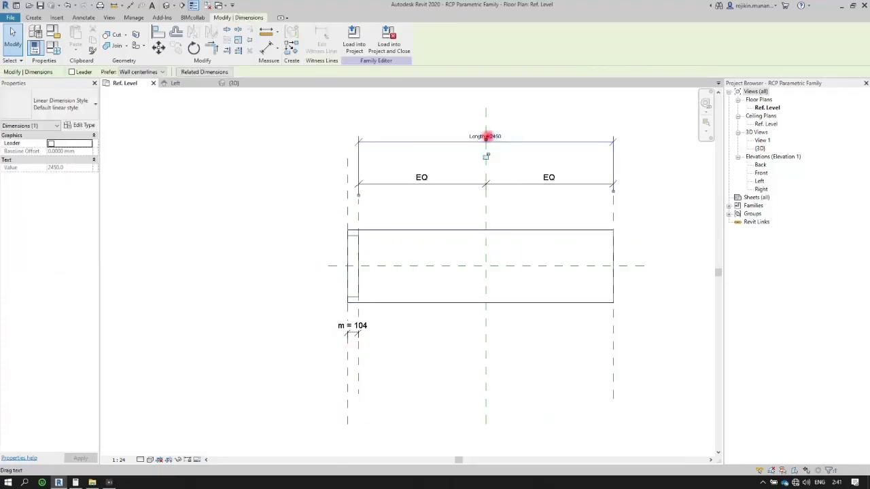
pyautogui.click(488, 134)
pyautogui.write('3000')
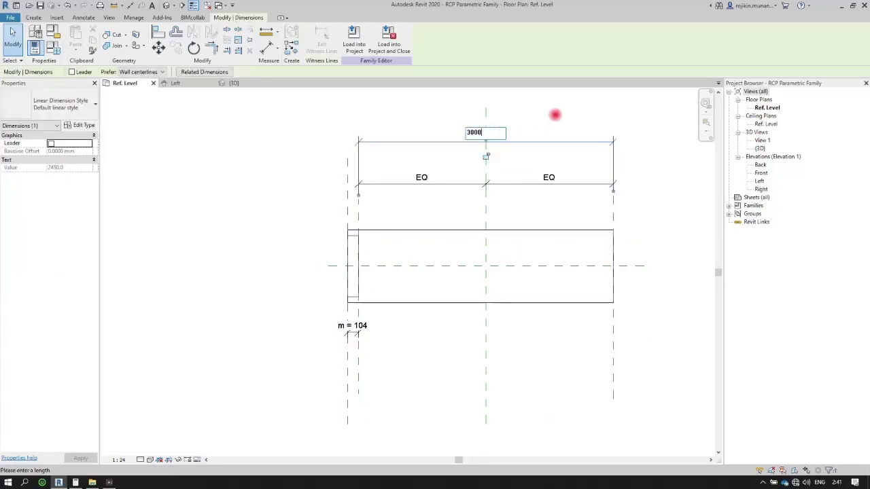
pyautogui.press('Return')
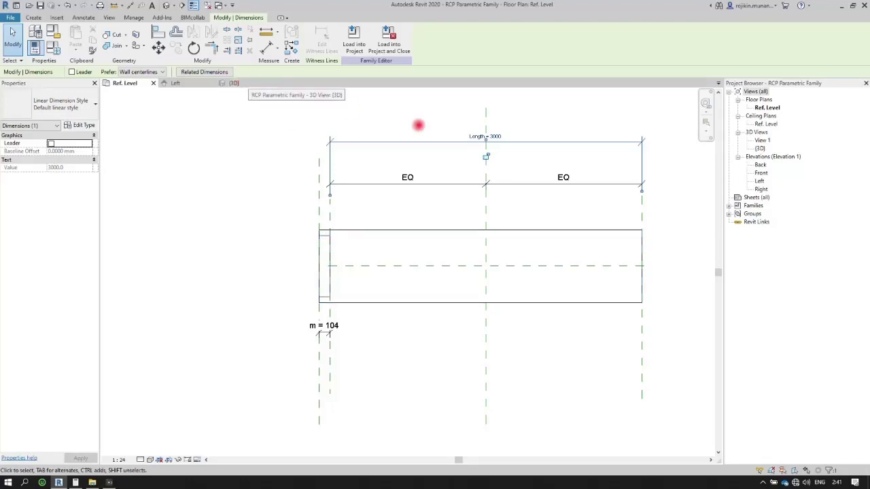
pyautogui.click(493, 135)
pyautogui.write('2450')
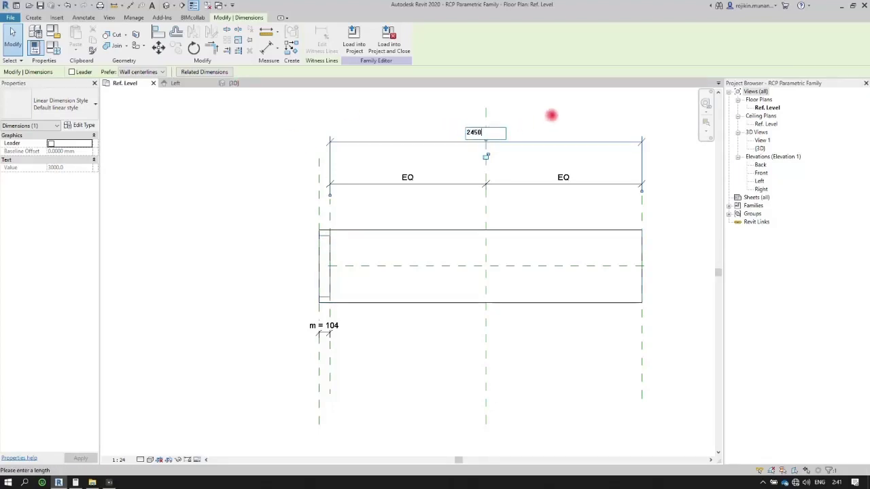
pyautogui.press('Return')
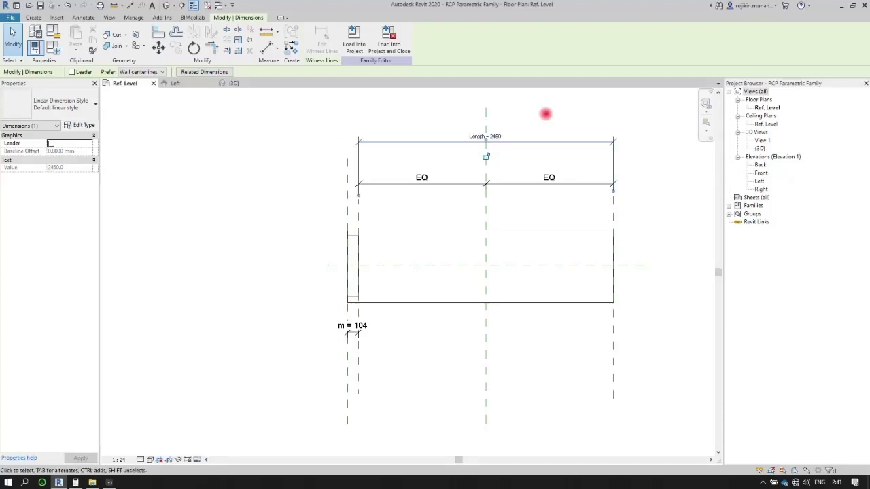
pyautogui.click(250, 84)
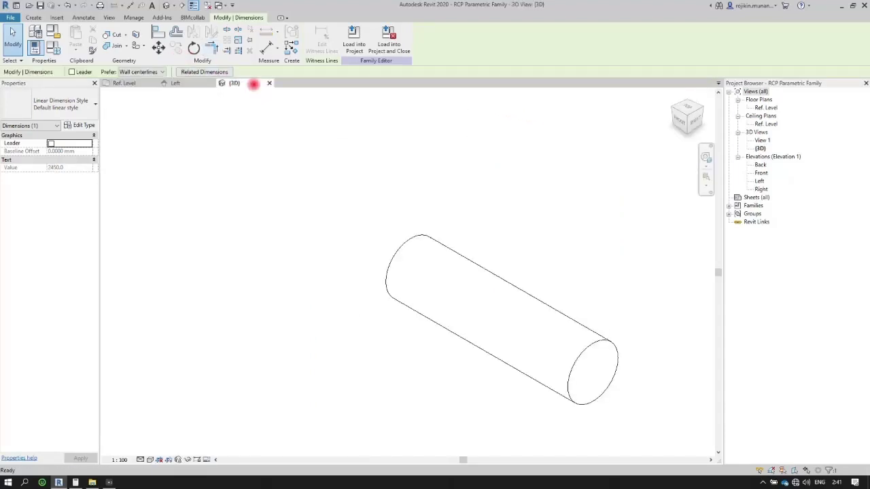
pyautogui.moveTo(461, 303); pyautogui.dragTo(554, 292, button='middle')
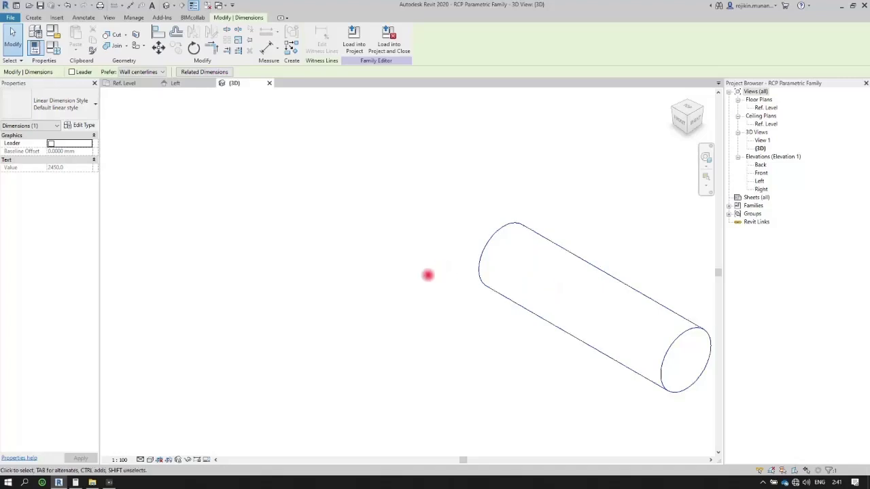
pyautogui.moveTo(435, 282); pyautogui.dragTo(485, 288, button='middle')
pyautogui.scroll(-2, 199, 210)
pyautogui.scroll(-2, 272, 244)
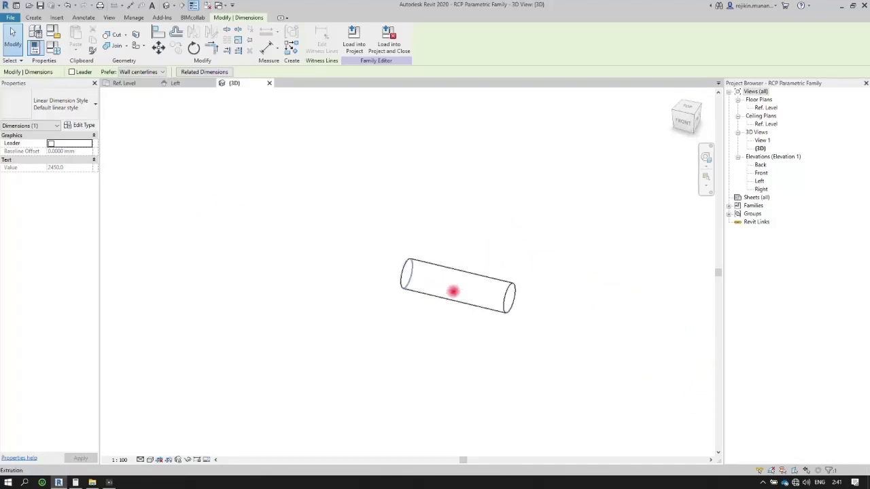
pyautogui.click(462, 300)
pyautogui.scroll(3, 408, 327)
pyautogui.click(469, 341)
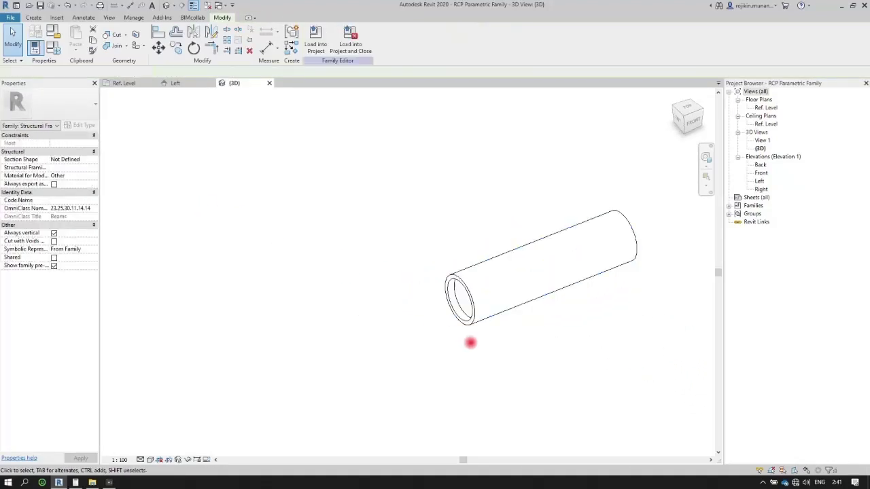
pyautogui.scroll(3, 488, 295)
pyautogui.moveTo(487, 295)
pyautogui.keyDown('shift'); pyautogui.mouseDown(button='middle')
pyautogui.moveTo(396, 316)
pyautogui.moveTo(478, 333)
pyautogui.moveTo(467, 252)
pyautogui.moveTo(453, 242)
pyautogui.moveTo(458, 256)
pyautogui.moveTo(408, 247)
pyautogui.moveTo(496, 272)
pyautogui.moveTo(455, 315)
pyautogui.mouseUp(button='middle'); pyautogui.keyUp('shift')
pyautogui.click(421, 257)
pyautogui.click(483, 356)
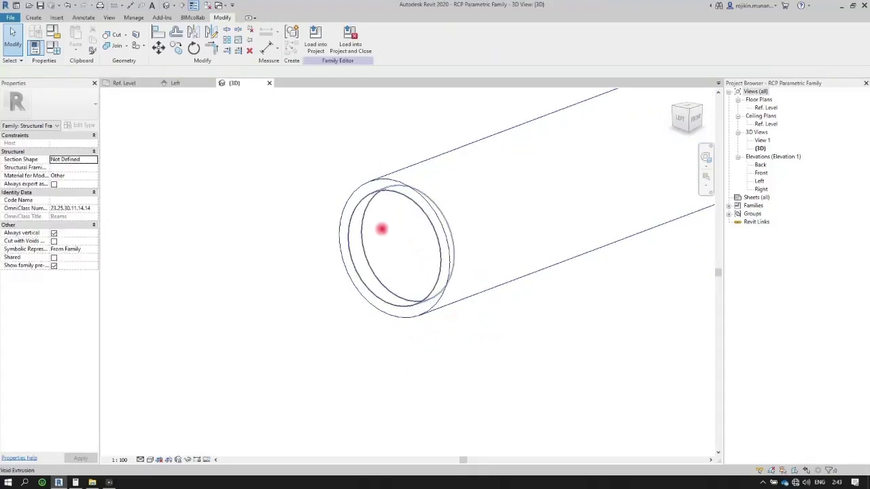
pyautogui.scroll(-3, 380, 268)
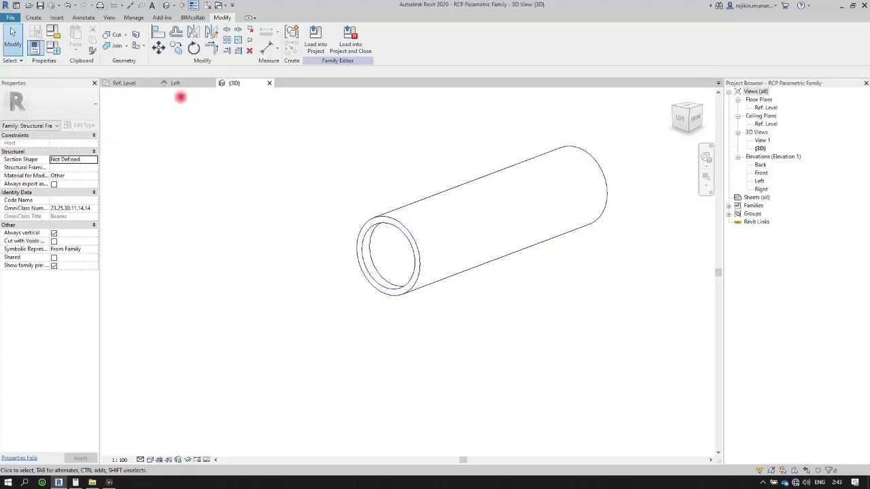
# Step: In the Left elevation, start a new void extrusion from the Void Forms list
pyautogui.click(175, 83)
pyautogui.scroll(-2, 238, 212)
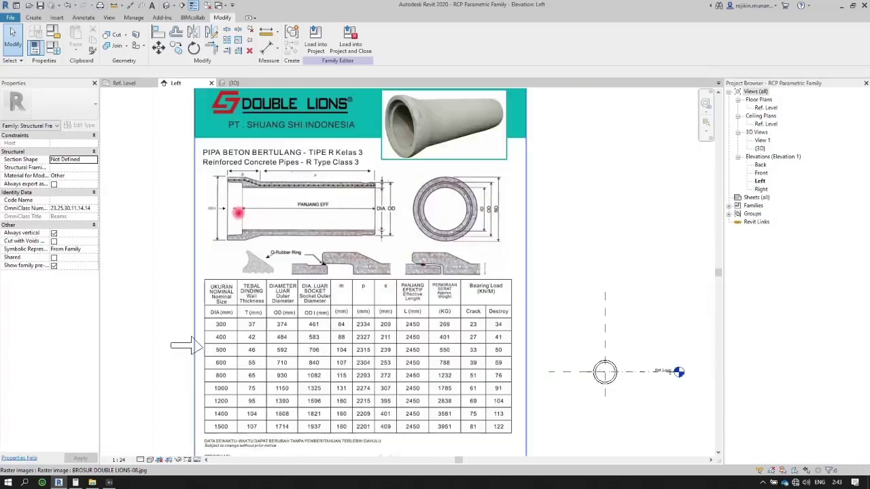
pyautogui.scroll(1, 388, 195)
pyautogui.scroll(2, 359, 195)
pyautogui.scroll(1, 370, 169)
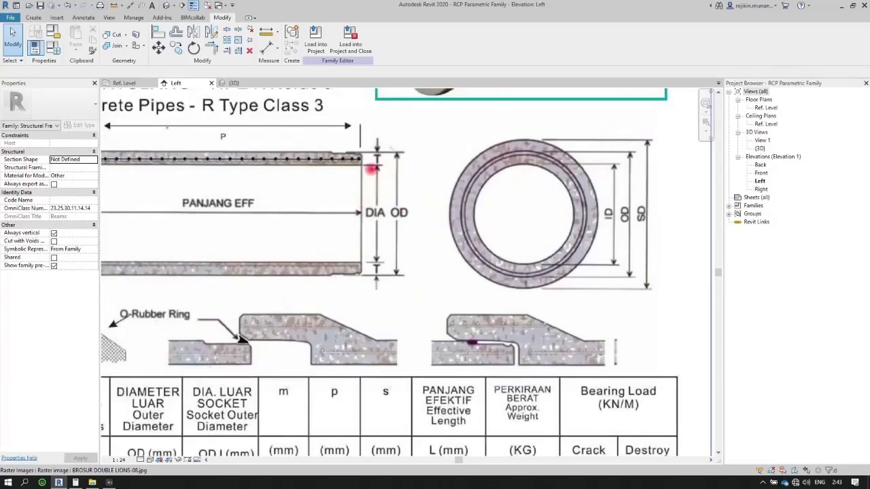
pyautogui.scroll(-2, 377, 250)
pyautogui.scroll(-1, 402, 233)
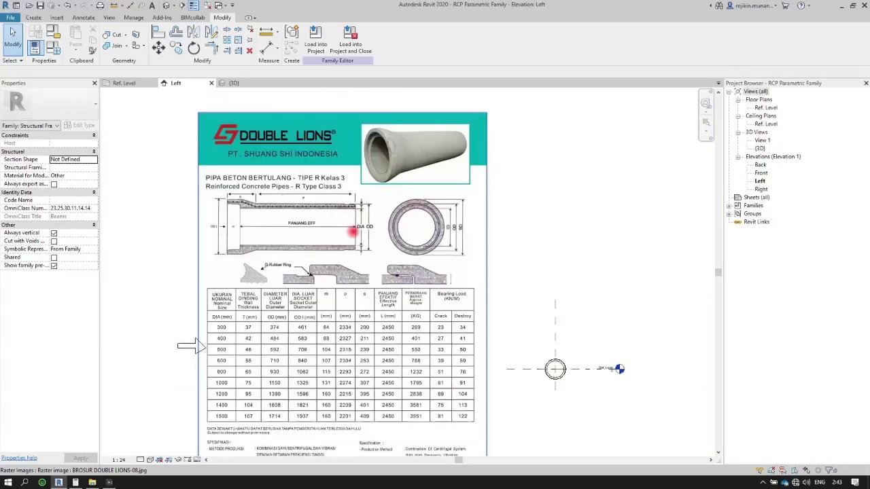
pyautogui.scroll(-2, 408, 233)
pyautogui.scroll(3, 488, 325)
pyautogui.scroll(2, 482, 319)
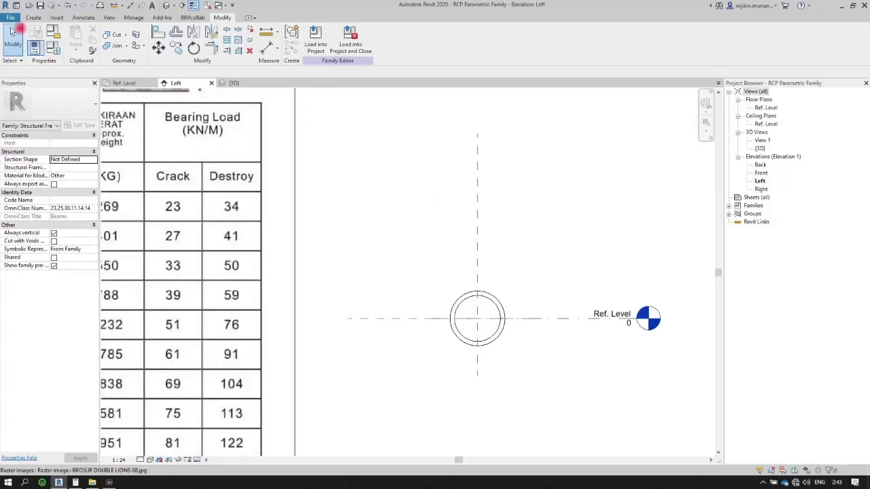
pyautogui.click(30, 17)
pyautogui.click(176, 41)
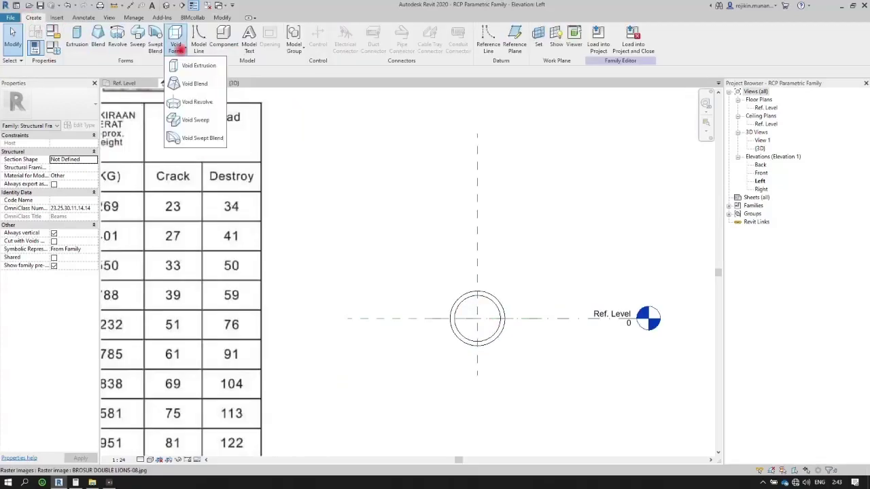
pyautogui.click(197, 66)
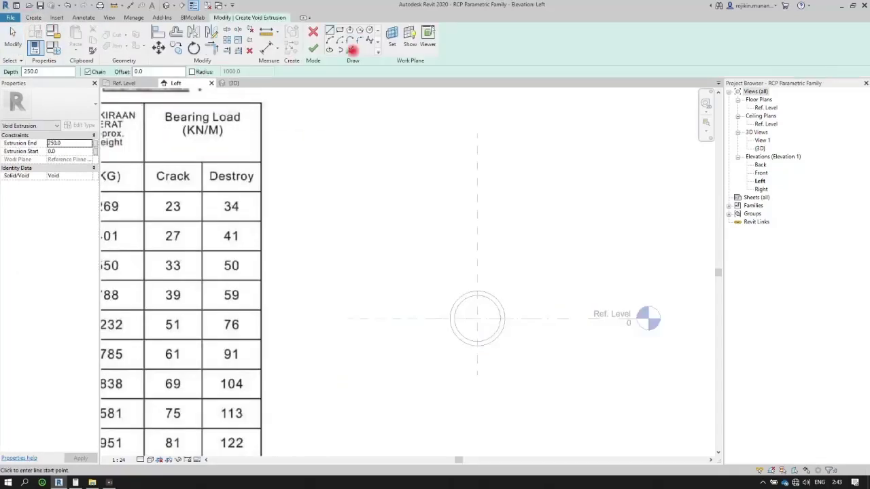
# Step: Sketch a 250 radius circle at the pipe centre and make its radius dimension permanent
pyautogui.click(371, 32)
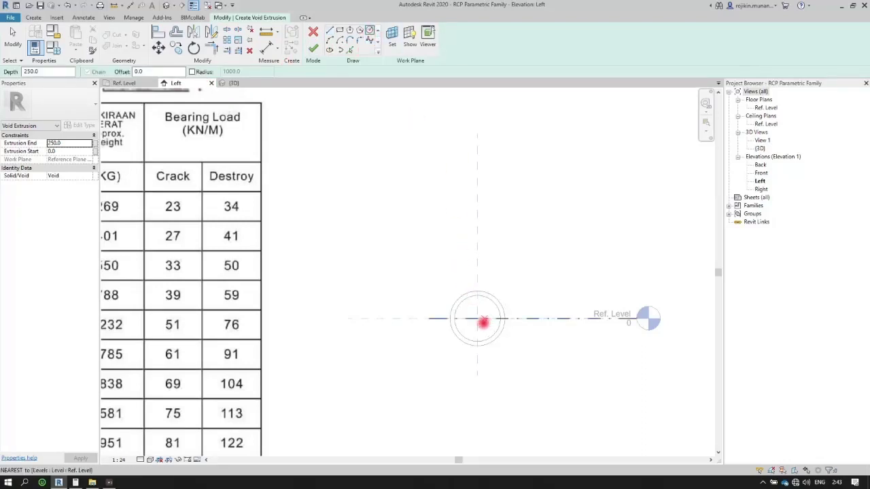
pyautogui.click(478, 319)
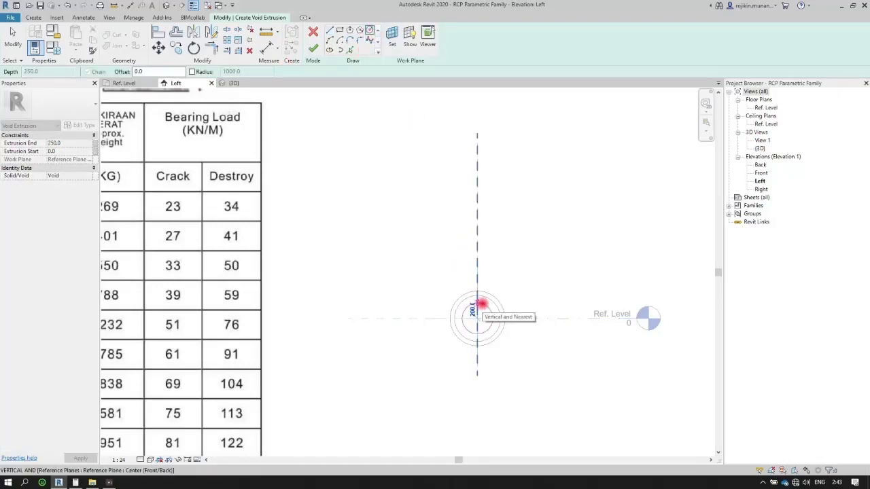
pyautogui.write('250')
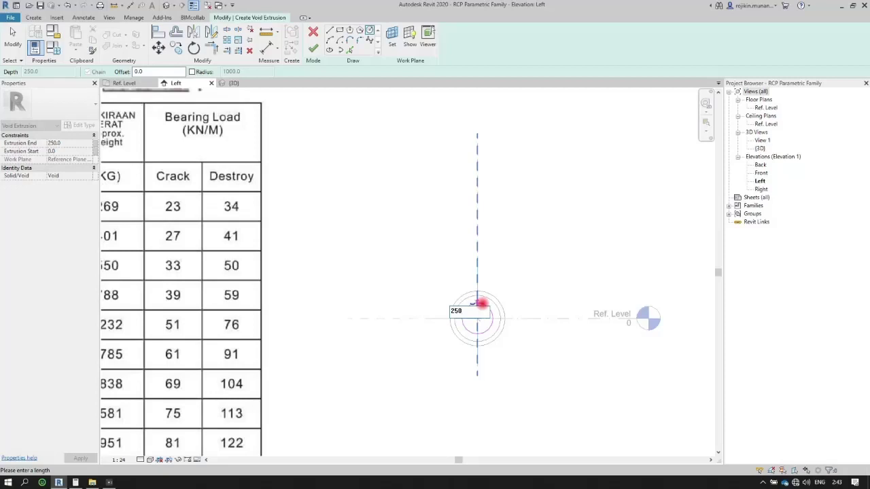
pyautogui.press('Return')
pyautogui.scroll(3, 479, 304)
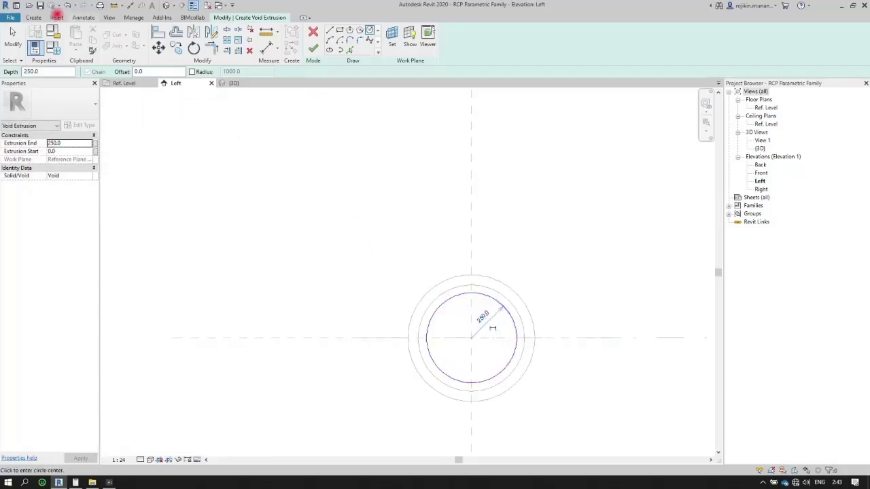
pyautogui.click(13, 39)
pyautogui.click(503, 307)
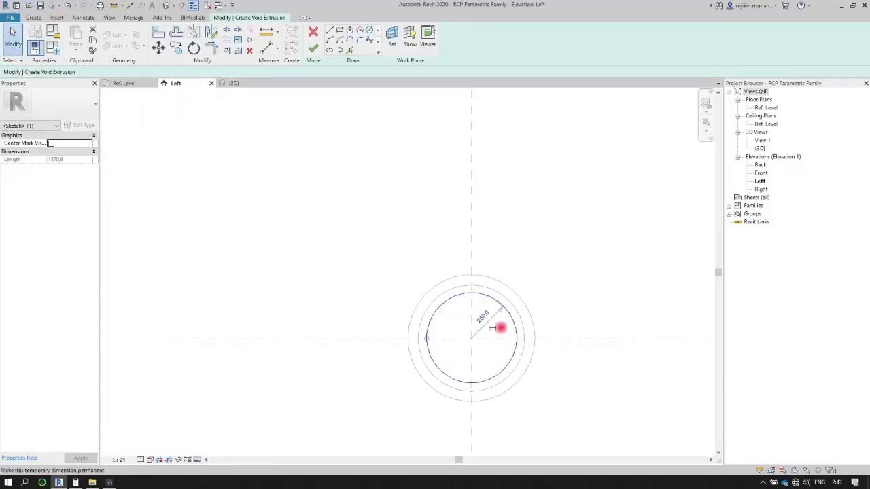
pyautogui.click(493, 328)
# Step: Label the 250 radius with a new DIA parameter and finish the void extrusion
pyautogui.click(496, 315)
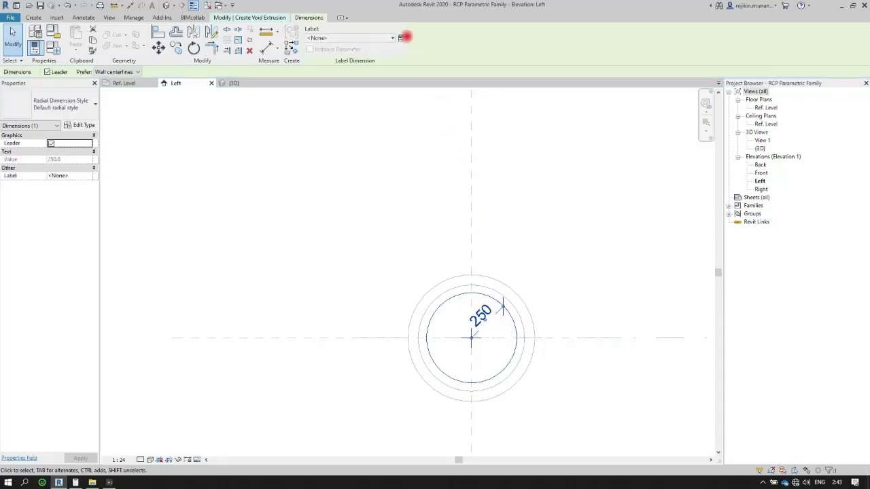
pyautogui.click(402, 37)
pyautogui.write('r DIA')
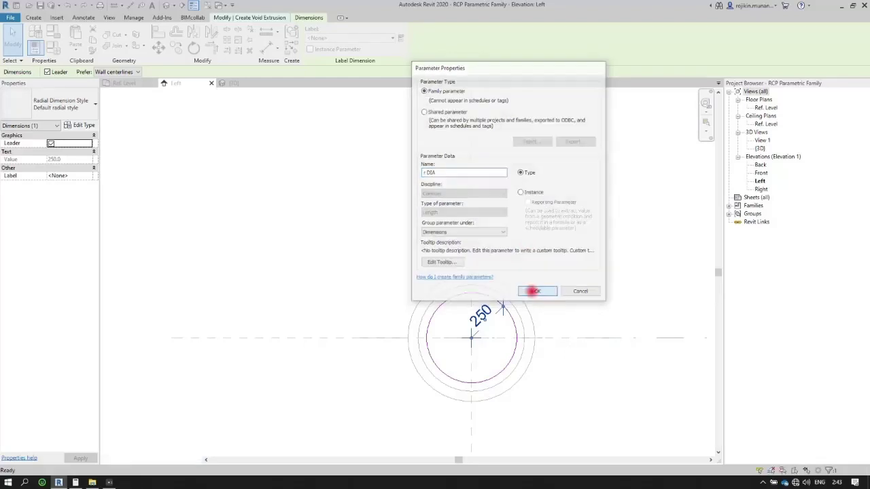
pyautogui.click(533, 292)
pyautogui.click(535, 246)
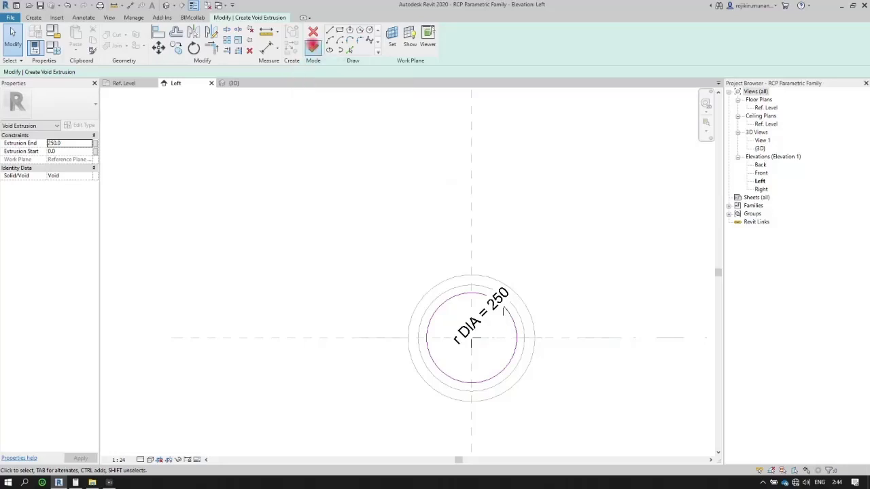
pyautogui.click(313, 44)
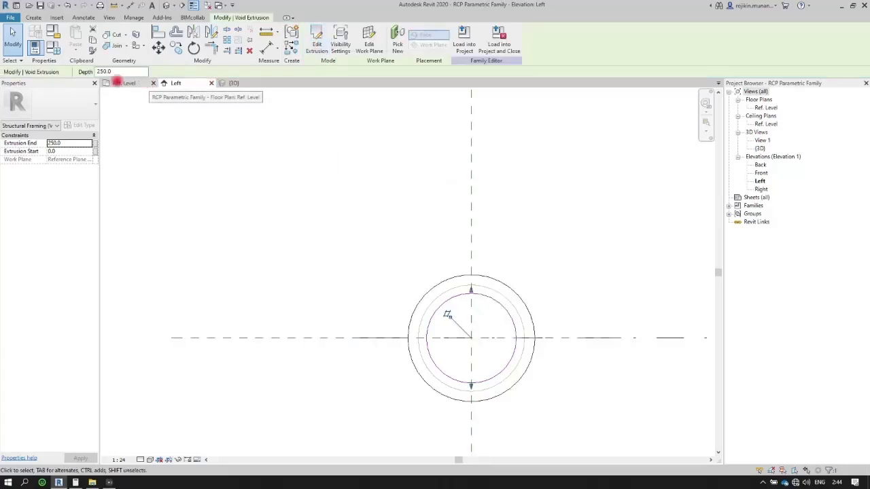
# Step: In the Ref. Level plan, stretch the 250-radius void along the pipe's length
pyautogui.click(123, 83)
pyautogui.moveTo(256, 289); pyautogui.dragTo(362, 289)
pyautogui.moveTo(216, 291); pyautogui.dragTo(288, 299)
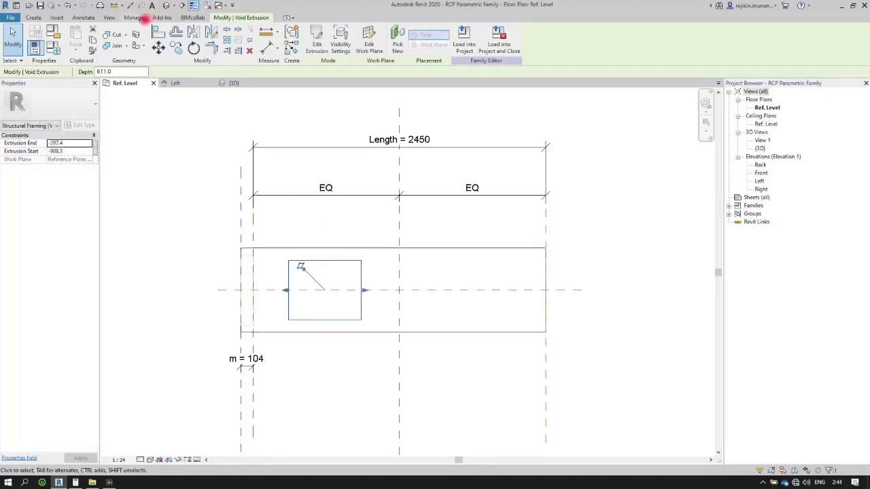
# Step: Align the void's end faces to the reference planes so the bore spans the full pipe, then view it in 3D
pyautogui.click(158, 32)
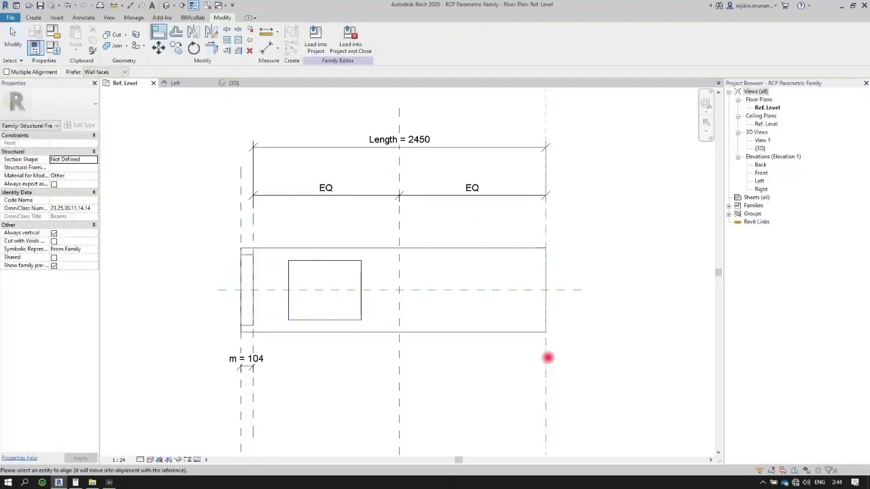
pyautogui.click(362, 275)
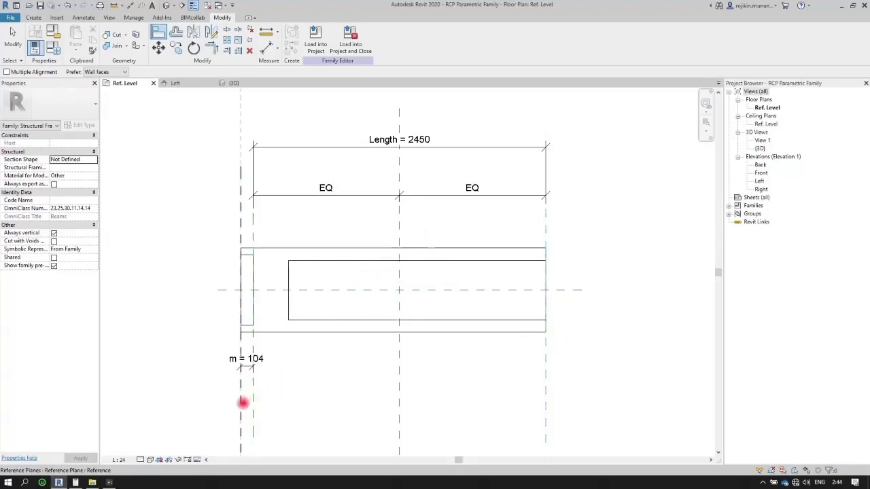
pyautogui.click(243, 402)
pyautogui.click(288, 299)
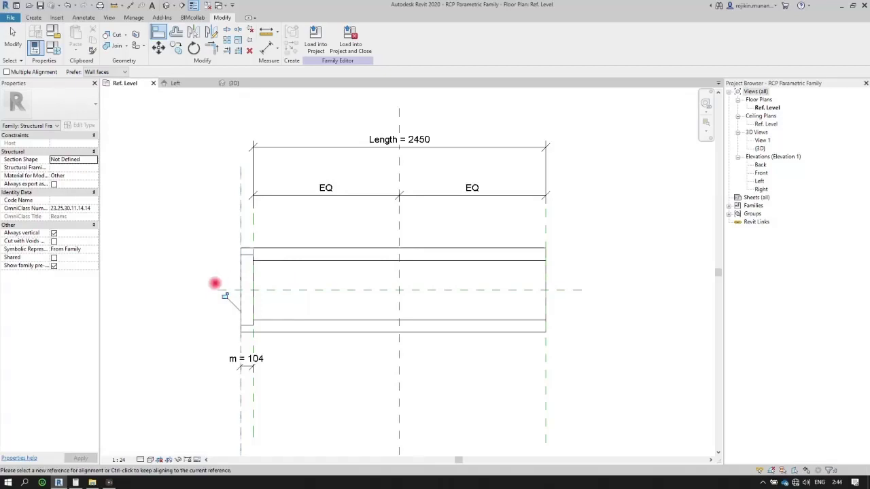
pyautogui.press('Escape')
pyautogui.press('Escape')
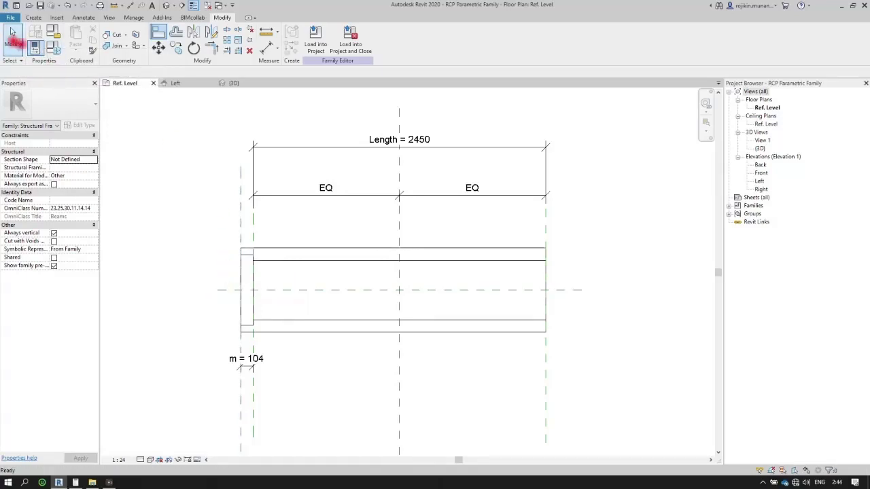
pyautogui.click(235, 82)
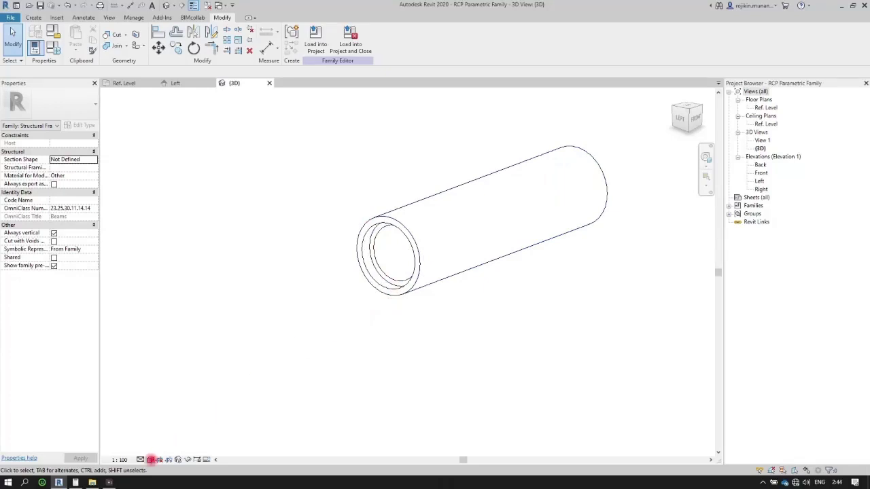
# Step: Switch the 3D tube to Shaded and orbit to see its right side
pyautogui.click(151, 459)
pyautogui.click(162, 421)
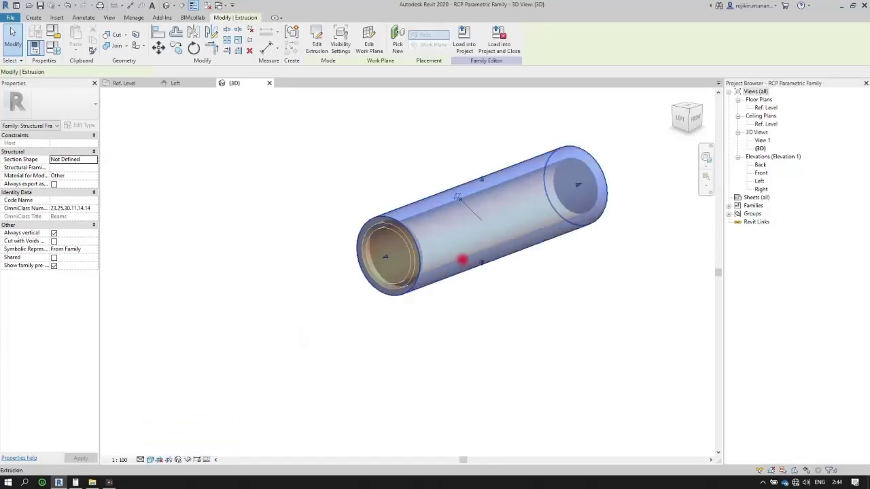
pyautogui.click(462, 254)
pyautogui.keyDown('shift'); pyautogui.moveTo(462, 255); pyautogui.dragTo(236, 251, button='middle'); pyautogui.keyUp('shift')
pyautogui.press('Escape')
# Step: Orbit around the tube, compare it with the brochure in the Left elevation, then return to Ref. Level
pyautogui.scroll(3, 514, 213)
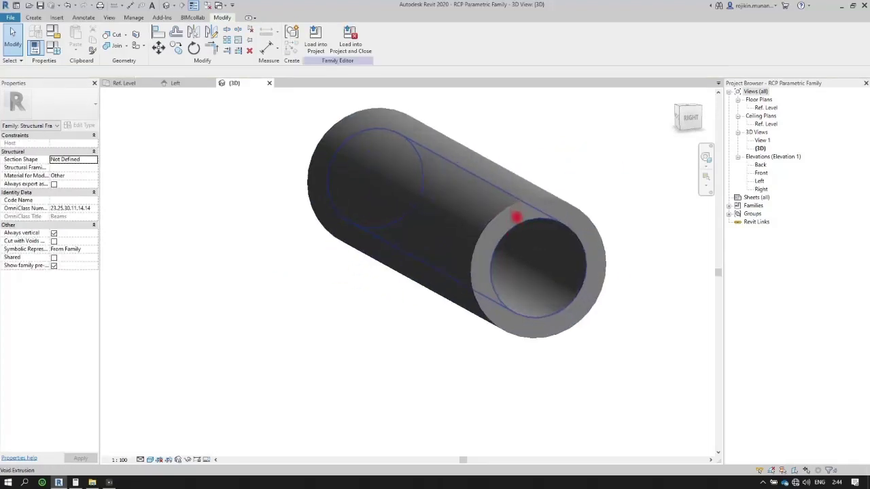
pyautogui.keyDown('shift'); pyautogui.moveTo(515, 213); pyautogui.dragTo(477, 194, button='middle'); pyautogui.keyUp('shift')
pyautogui.scroll(3, 415, 216)
pyautogui.keyDown('shift'); pyautogui.moveTo(415, 216); pyautogui.dragTo(437, 179, button='middle'); pyautogui.keyUp('shift')
pyautogui.hotkey('ctrl', 'Tab')
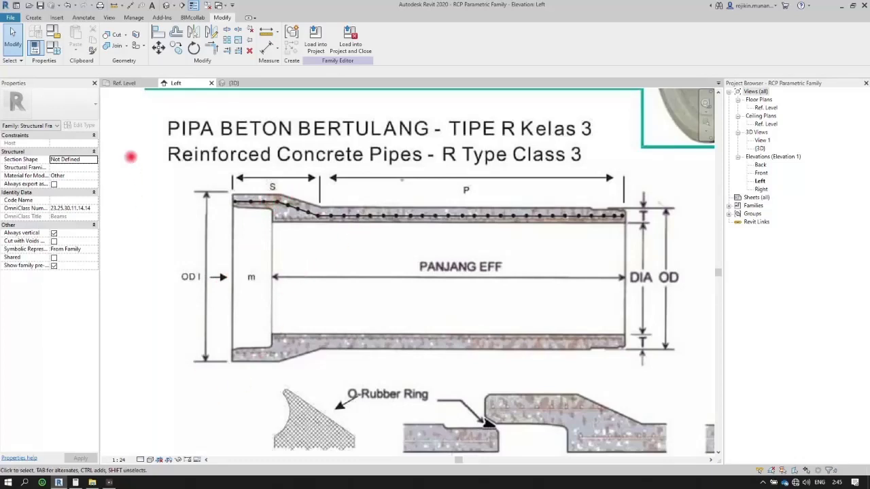
pyautogui.click(122, 87)
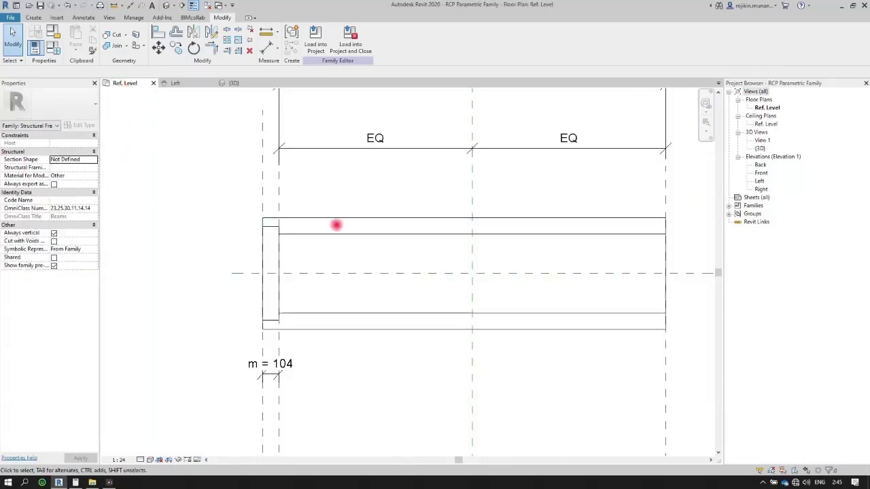
# Step: Draw a horizontal reference plane (RP) at the pipe's lower corner, extend it past the pipe, and move it slightly up
pyautogui.press('r')
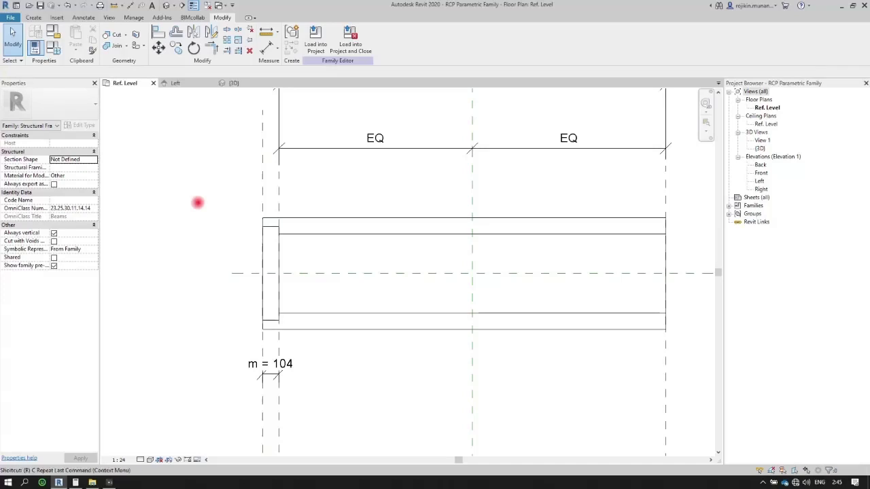
pyautogui.press('p')
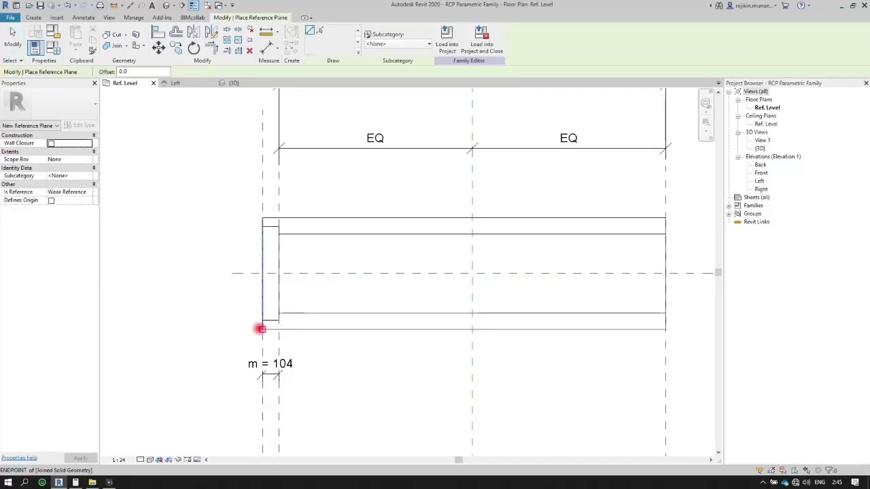
pyautogui.click(262, 328)
pyautogui.click(160, 326)
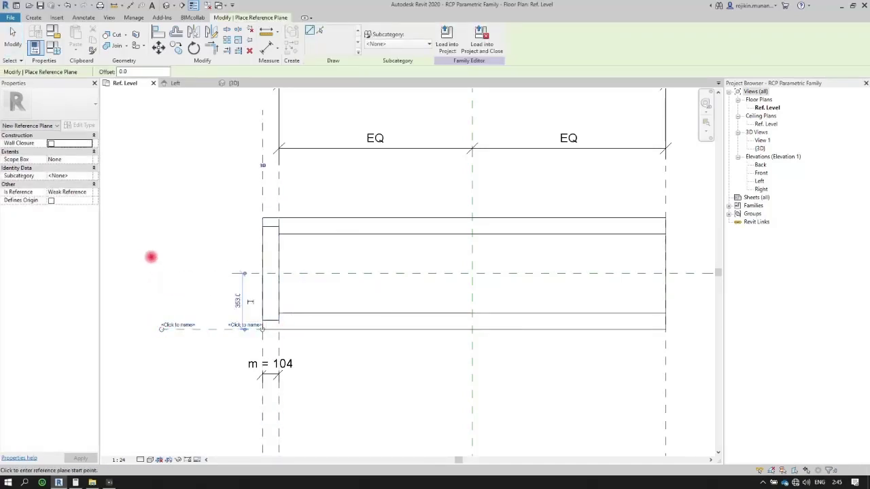
pyautogui.click(12, 37)
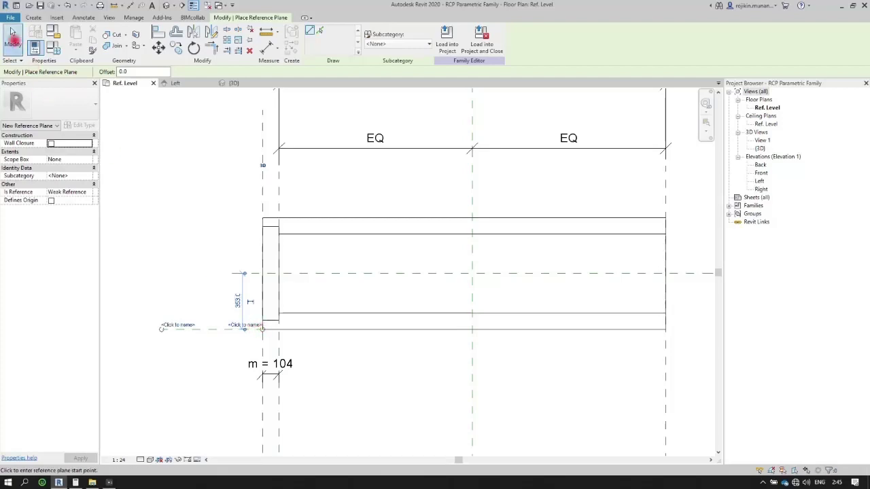
pyautogui.click(263, 328)
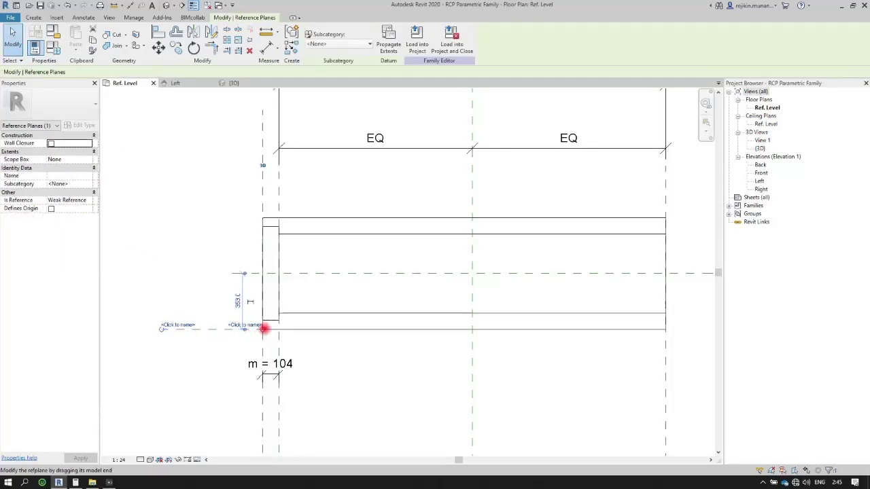
pyautogui.moveTo(264, 328); pyautogui.dragTo(706, 329)
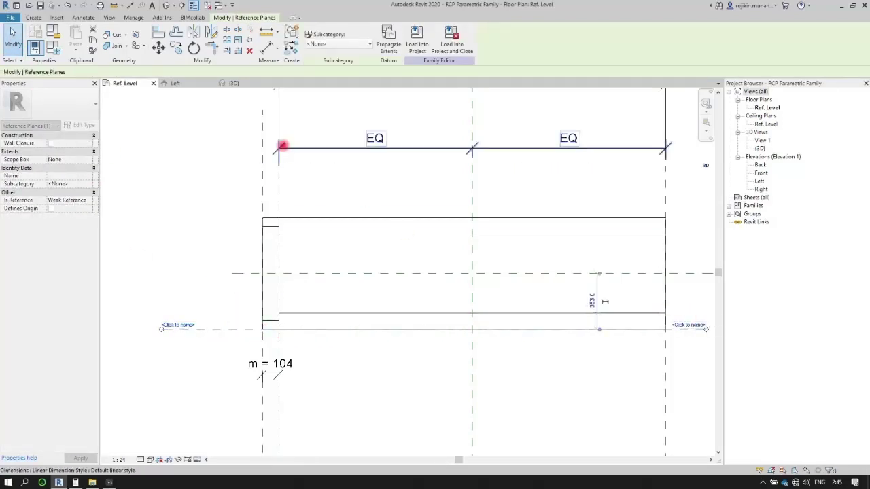
pyautogui.click(176, 47)
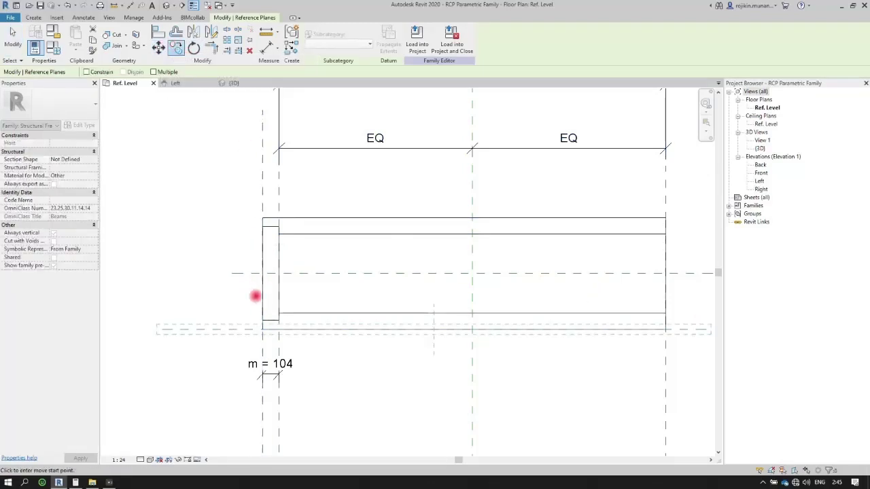
pyautogui.click(262, 328)
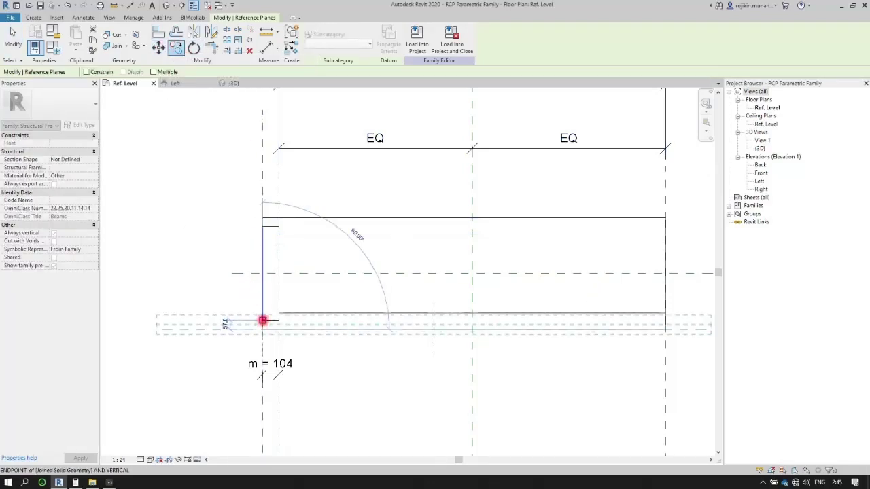
pyautogui.click(262, 319)
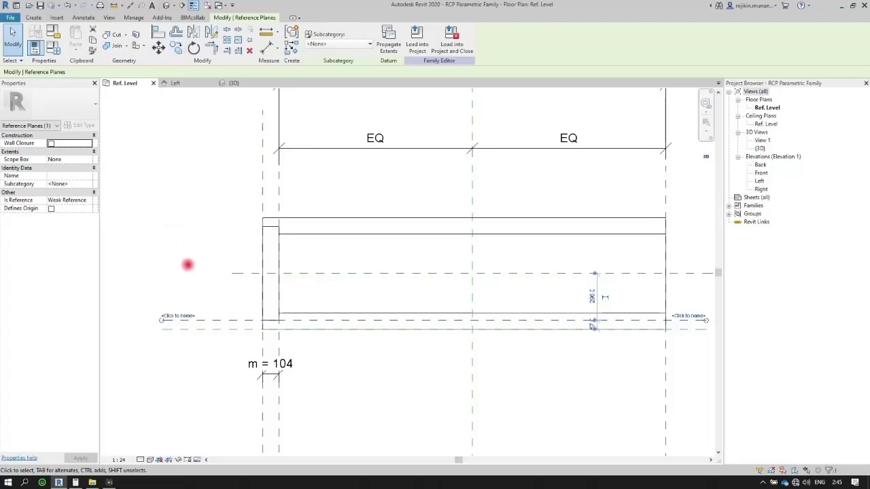
# Step: Mirror both lower horizontal reference planes across the centre plane to the pipe's top wall
pyautogui.moveTo(189, 264); pyautogui.dragTo(146, 340)
pyautogui.click(194, 45)
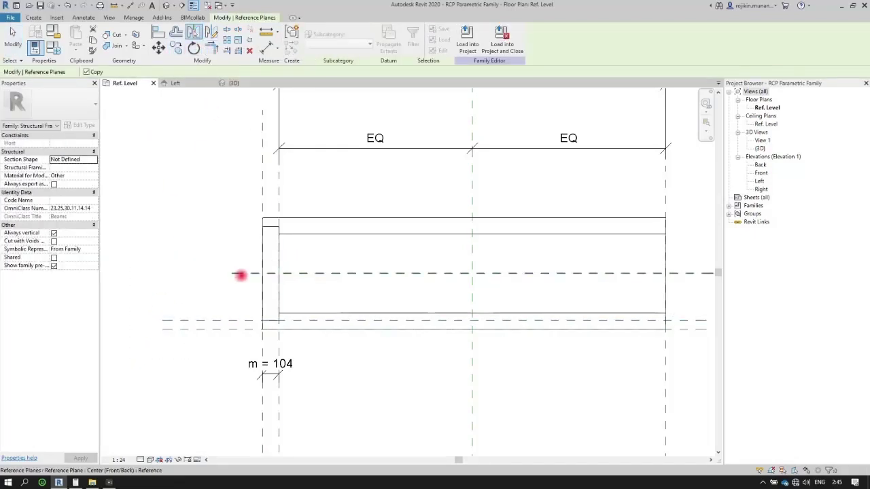
pyautogui.click(237, 273)
pyautogui.click(141, 265)
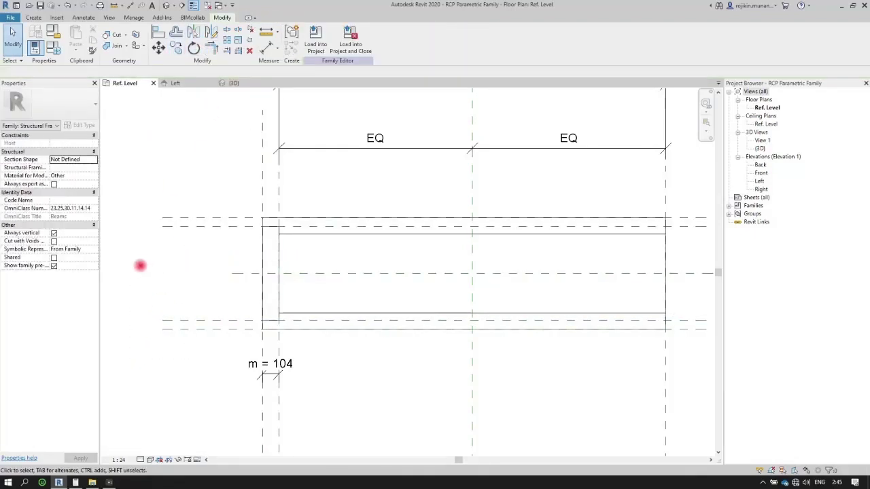
pyautogui.scroll(-2, 140, 265)
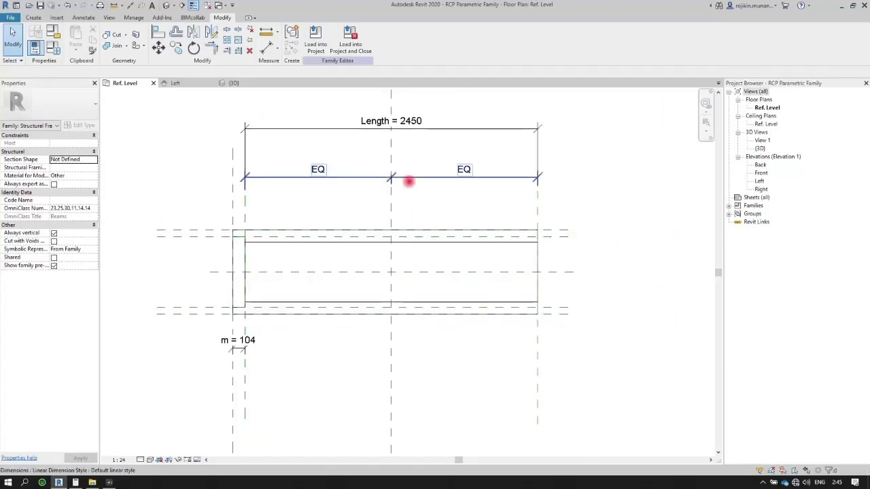
# Step: Check the socket length S = 239 in the brochure, then return to the Ref. Level plan
pyautogui.hotkey('ctrl', 'Tab')
pyautogui.scroll(-1, 303, 218)
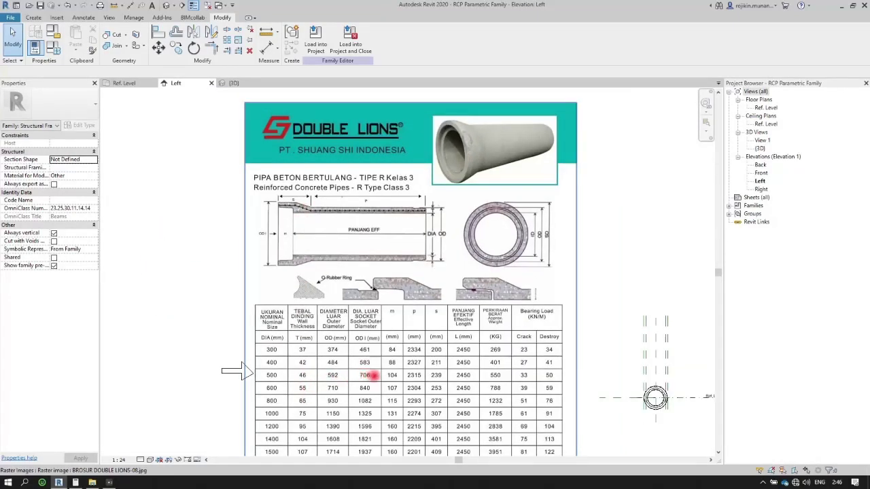
pyautogui.press('Escape')
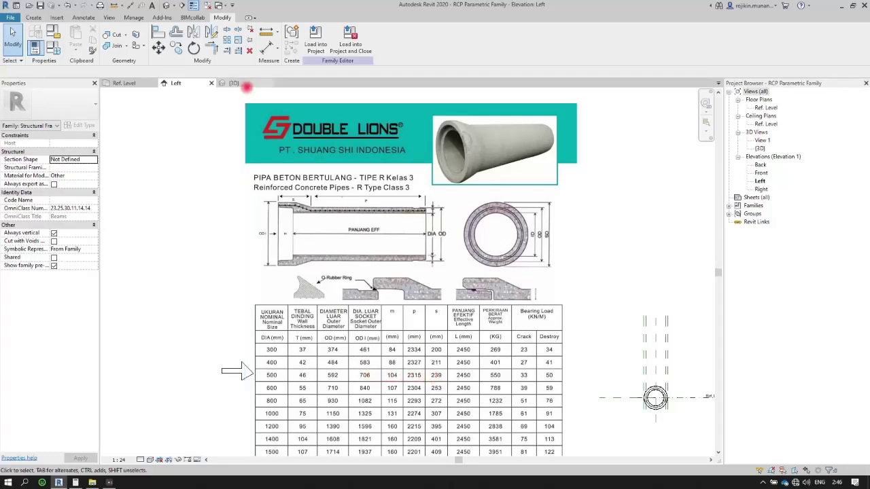
pyautogui.click(121, 82)
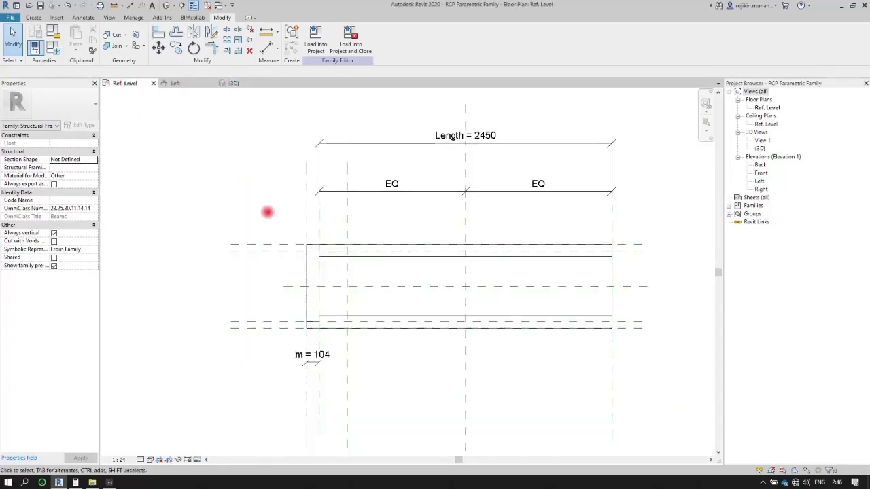
# Step: Copy (CO) the pipe's left end reference plane 239 to the right
pyautogui.click(348, 404)
pyautogui.scroll(-1, 420, 313)
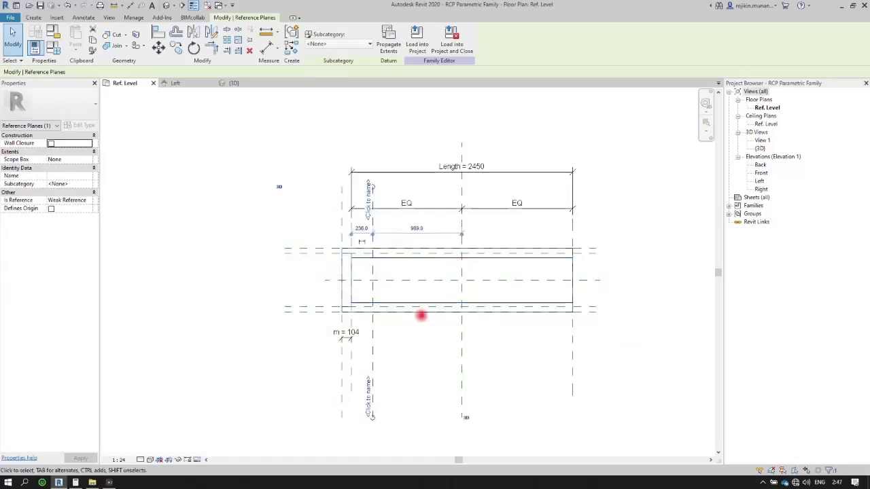
pyautogui.scroll(2, 363, 343)
pyautogui.scroll(1, 364, 344)
pyautogui.click(358, 358)
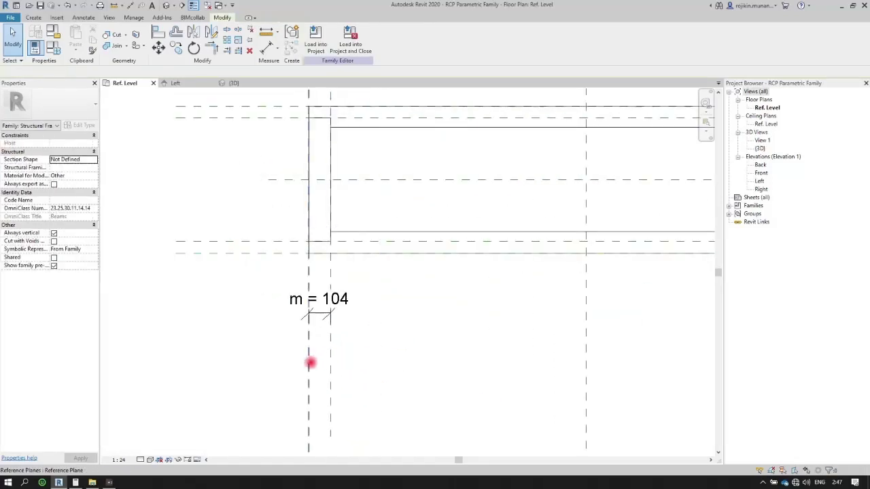
pyautogui.click(307, 359)
pyautogui.press('c')
pyautogui.press('o')
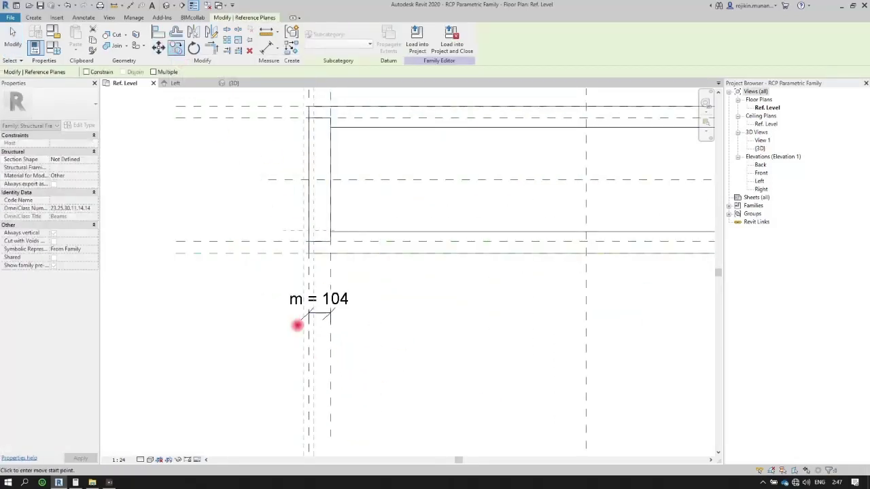
pyautogui.click(304, 347)
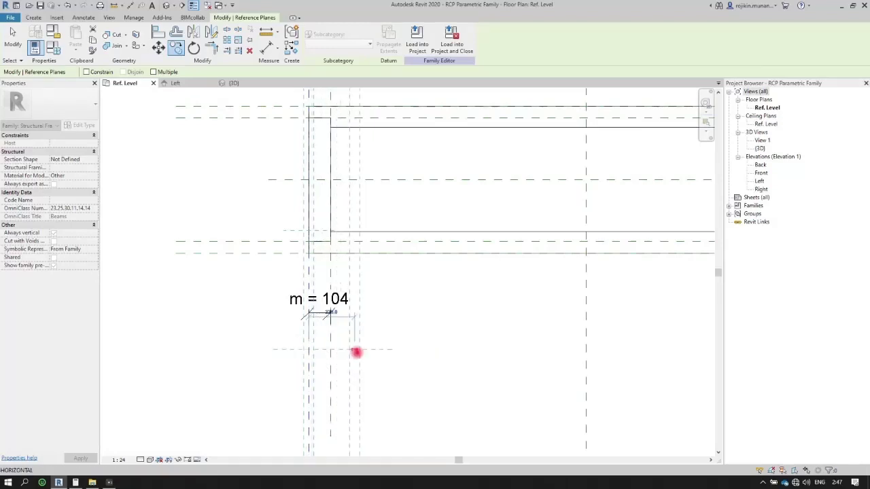
pyautogui.write('239')
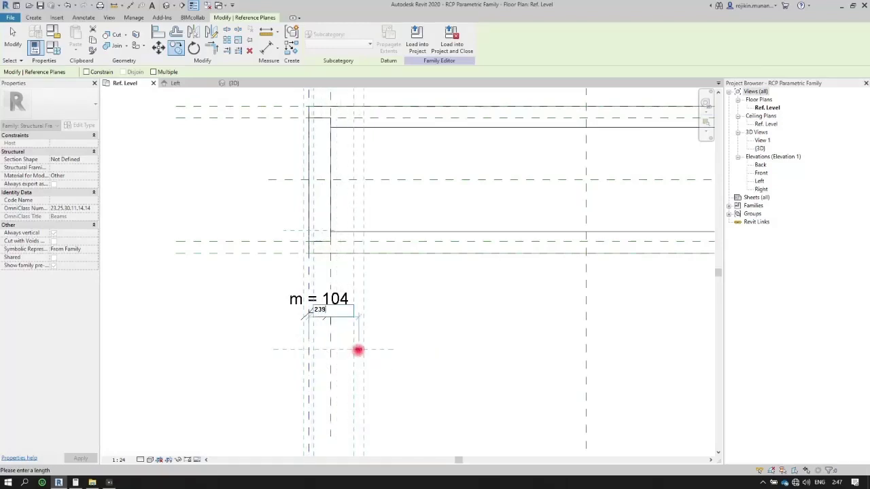
pyautogui.press('Return')
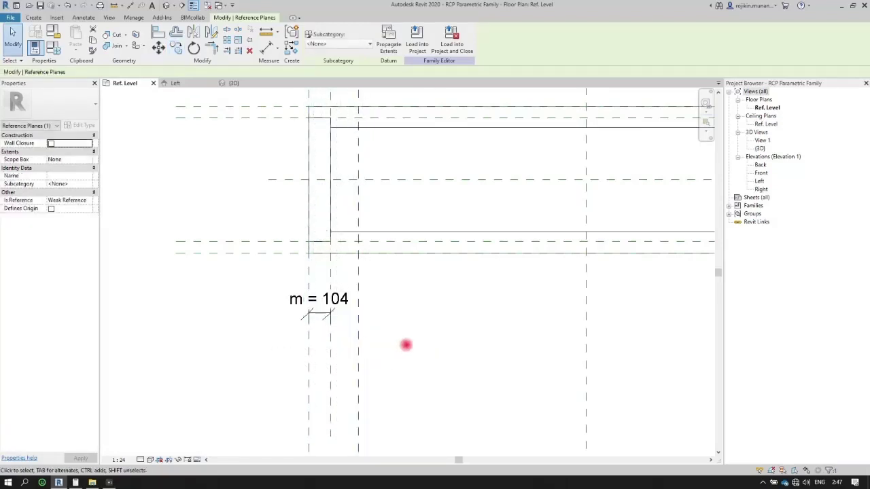
# Step: Place a 239 aligned dimension between the left end plane and the new socket plane
pyautogui.click(267, 47)
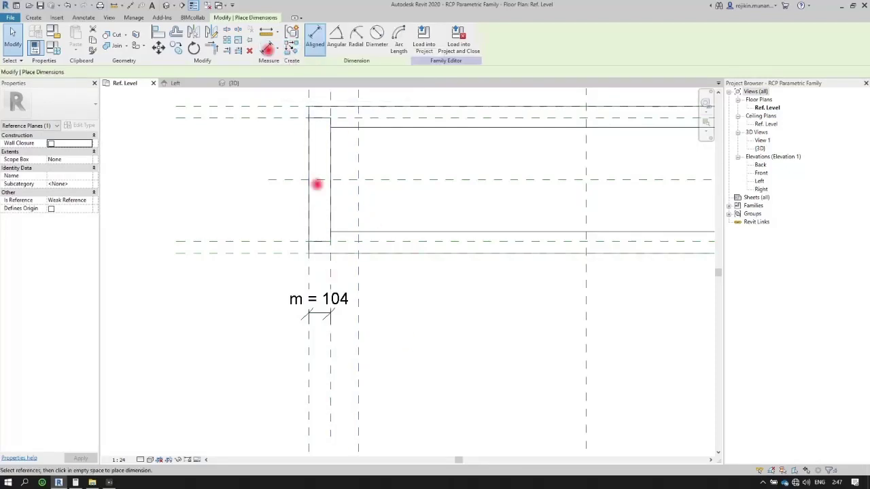
pyautogui.click(309, 351)
pyautogui.click(358, 352)
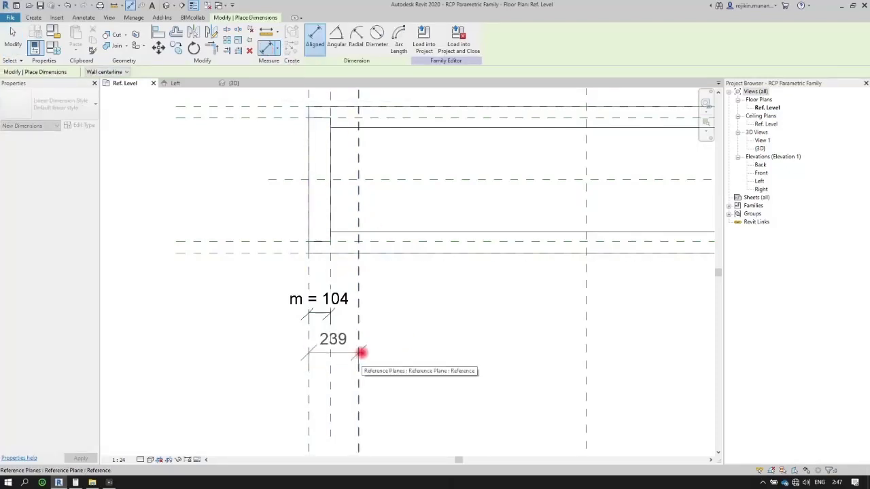
pyautogui.click(379, 353)
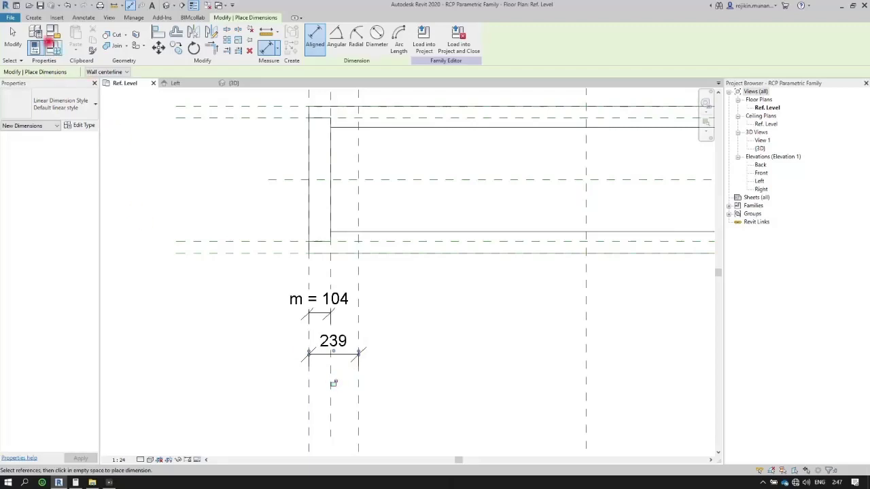
pyautogui.click(14, 35)
# Step: Label the 239 dimension with a new type parameter named s
pyautogui.click(342, 357)
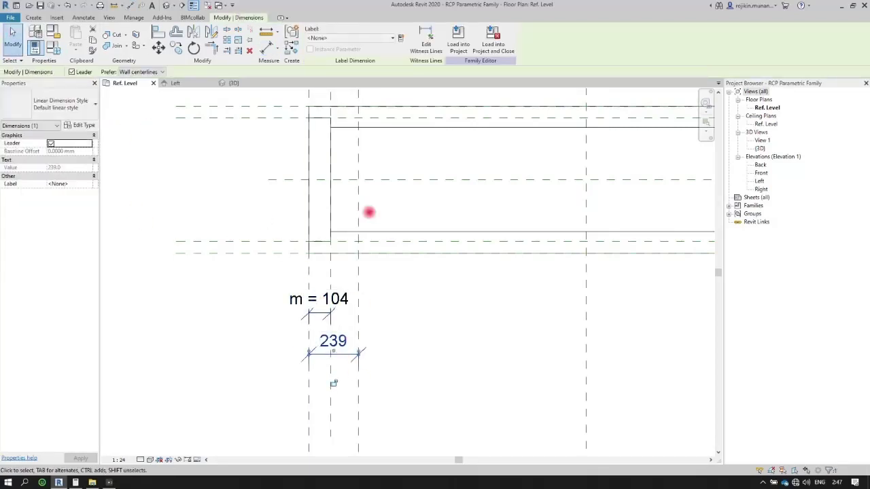
pyautogui.click(403, 37)
pyautogui.write('s')
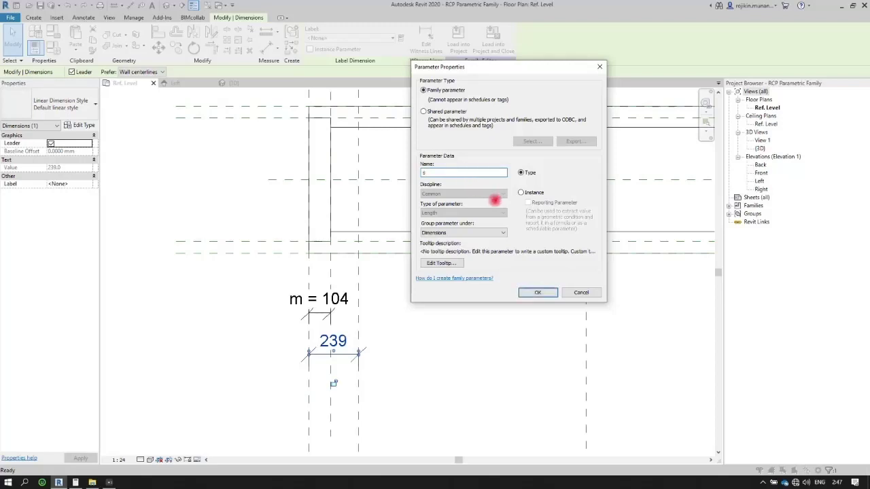
pyautogui.click(538, 292)
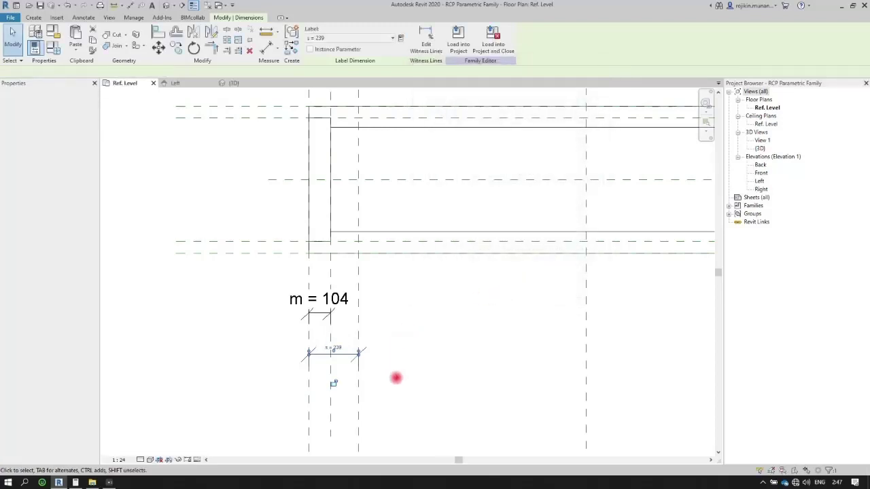
pyautogui.scroll(-2, 402, 388)
pyautogui.scroll(4, 386, 166)
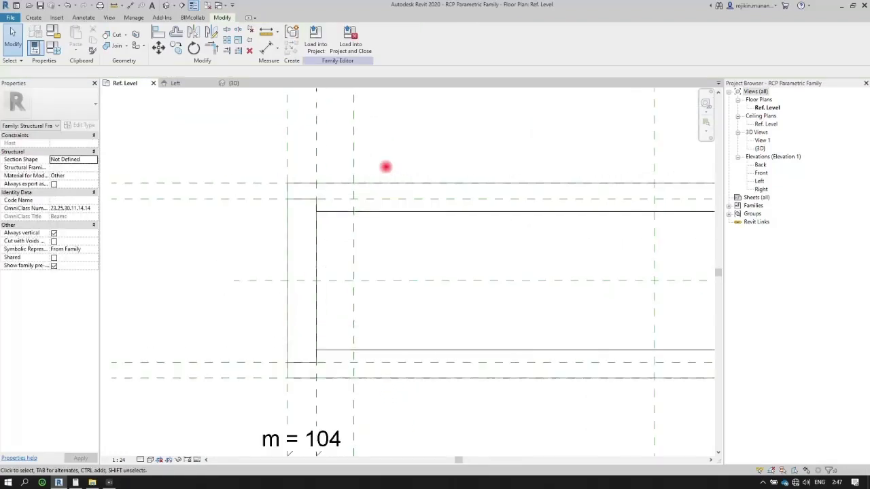
pyautogui.scroll(-1, 261, 201)
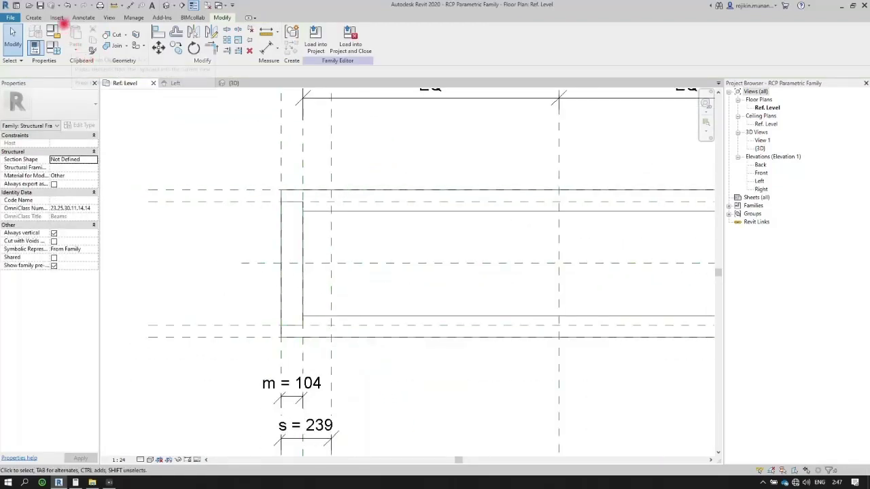
# Step: Start a void revolve and sketch the socket boundary lines along the pipe wall, including the sloped step
pyautogui.click(32, 16)
pyautogui.click(176, 49)
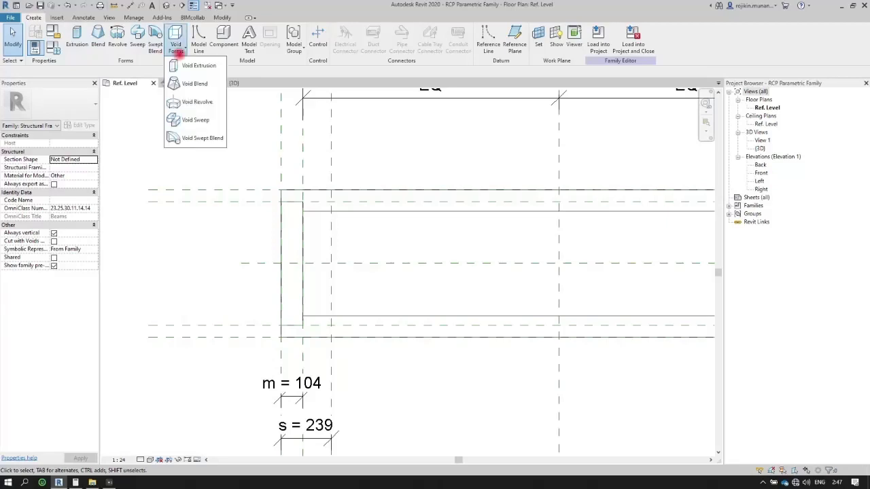
pyautogui.click(194, 102)
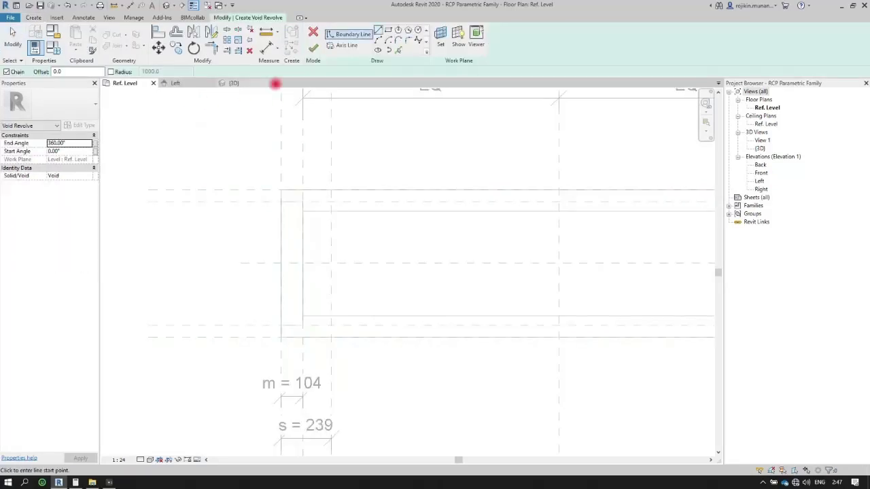
pyautogui.scroll(-1, 274, 239)
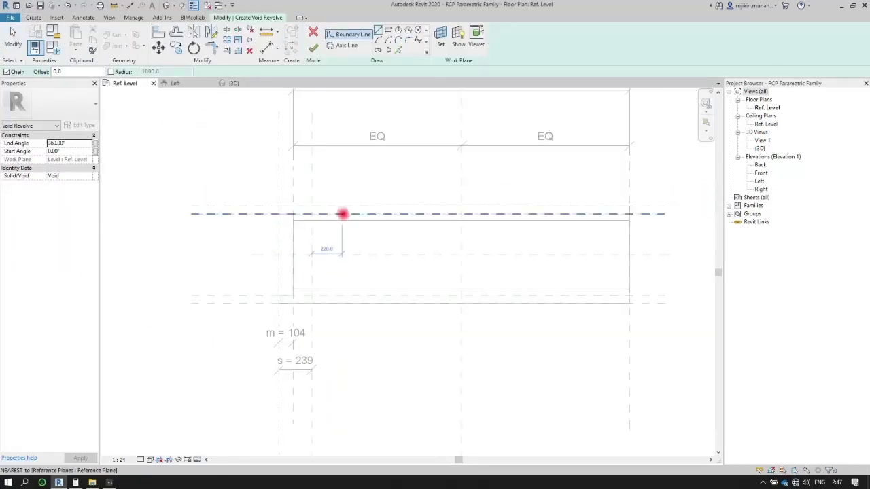
pyautogui.scroll(2, 343, 214)
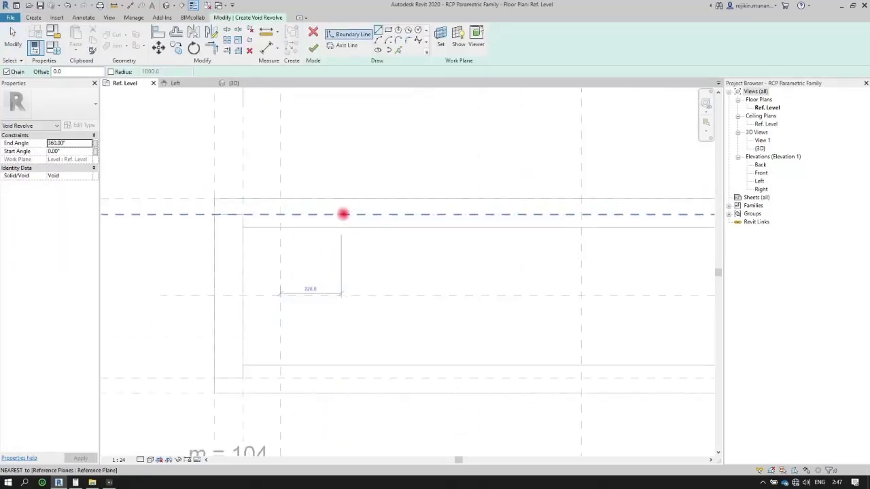
pyautogui.click(244, 200)
pyautogui.click(279, 215)
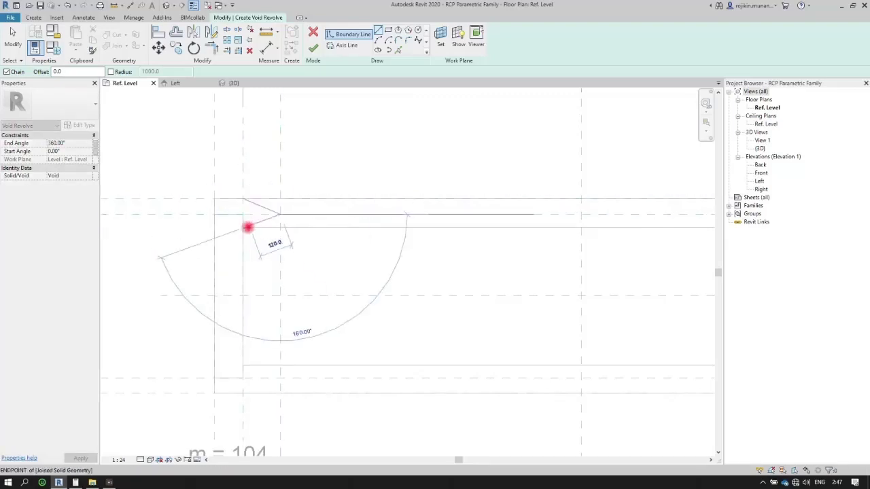
pyautogui.scroll(-2, 265, 204)
pyautogui.scroll(2, 544, 218)
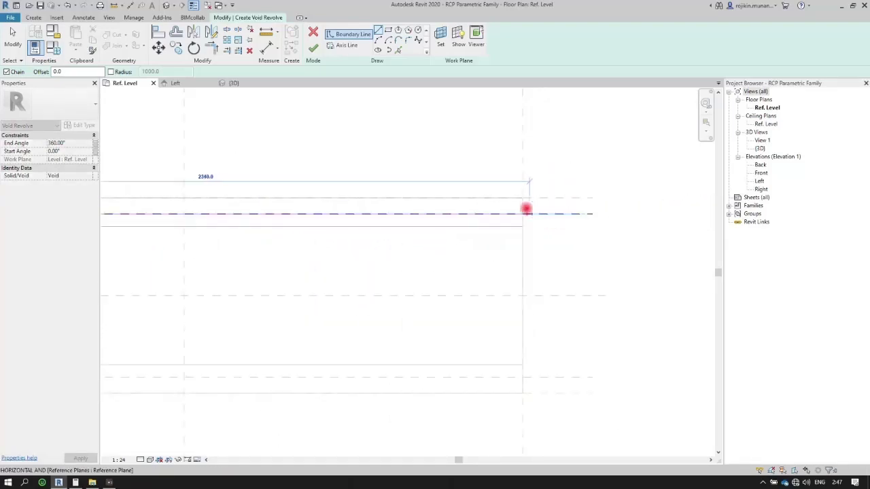
pyautogui.click(522, 210)
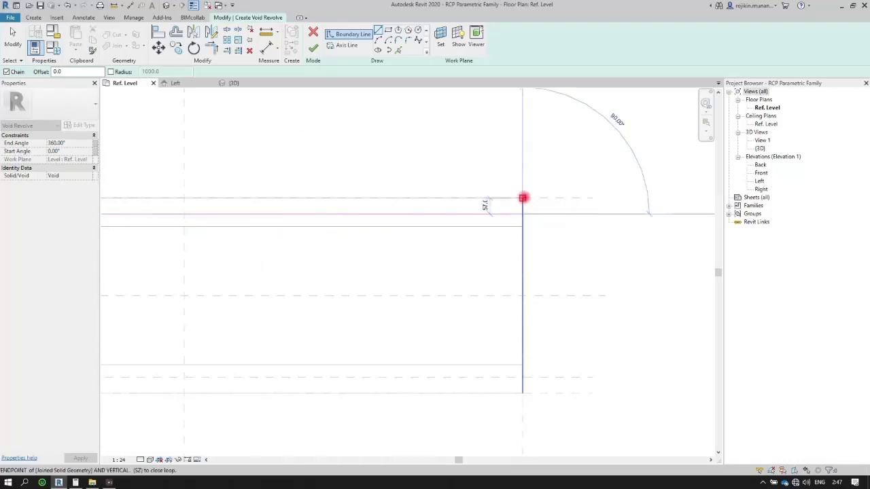
pyautogui.scroll(-2, 537, 204)
pyautogui.scroll(-2, 549, 208)
pyautogui.scroll(4, 313, 202)
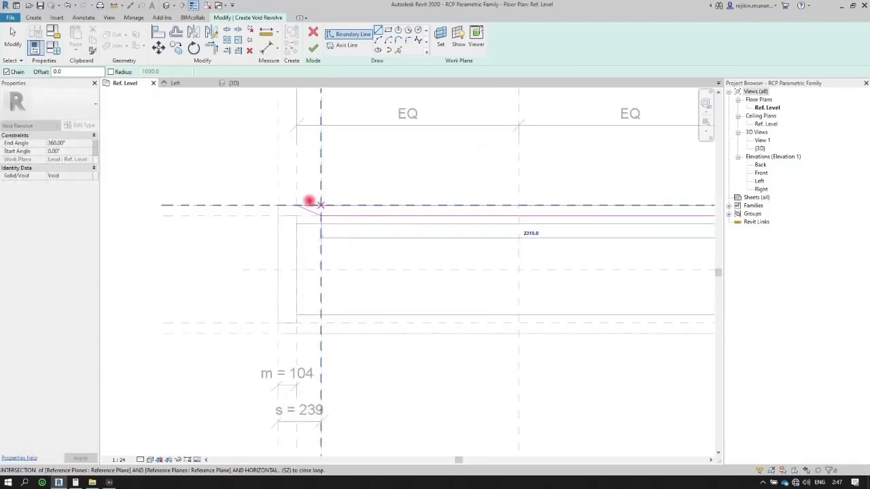
pyautogui.click(296, 204)
pyautogui.scroll(-2, 274, 206)
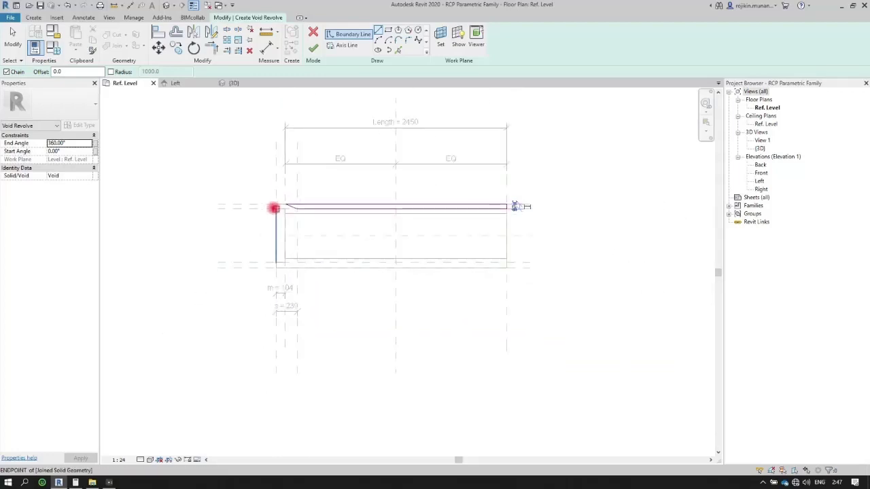
pyautogui.scroll(3, 495, 211)
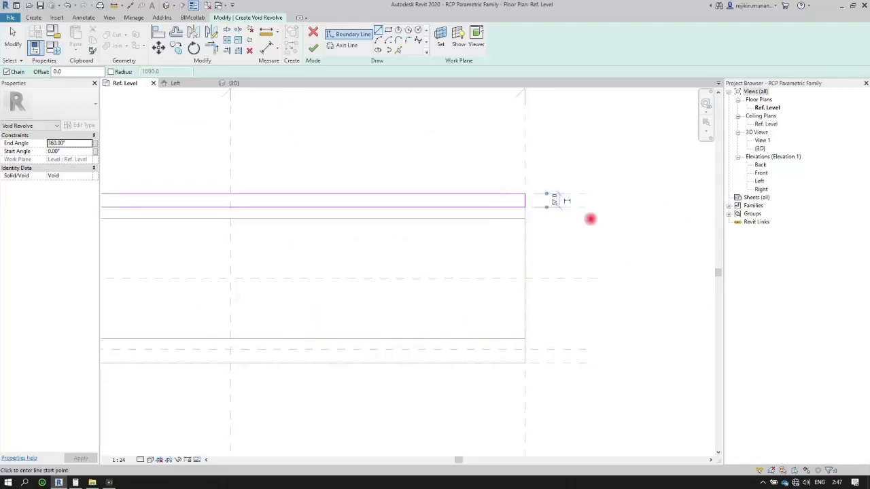
pyautogui.scroll(-1, 590, 219)
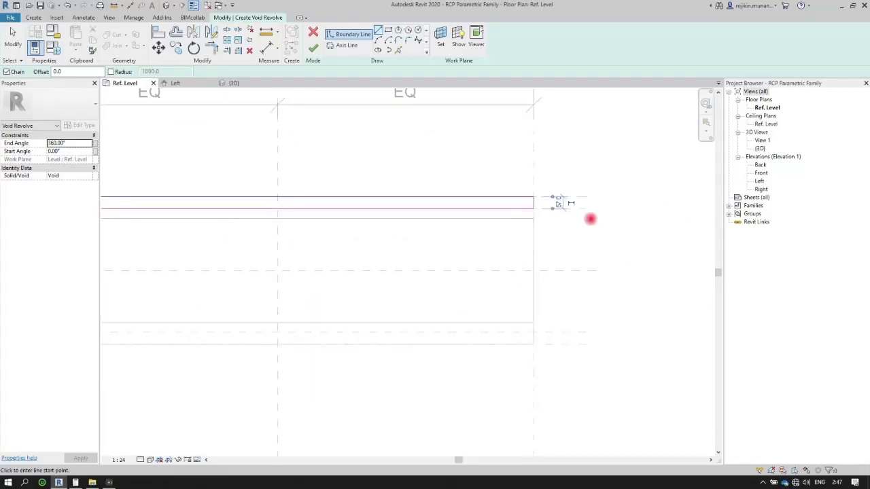
pyautogui.scroll(-1, 590, 219)
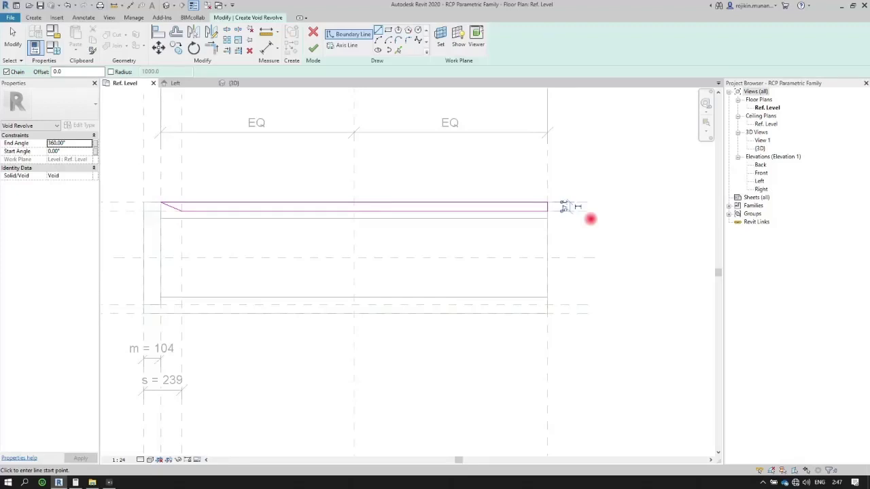
pyautogui.scroll(2, 536, 219)
pyautogui.scroll(2, 537, 214)
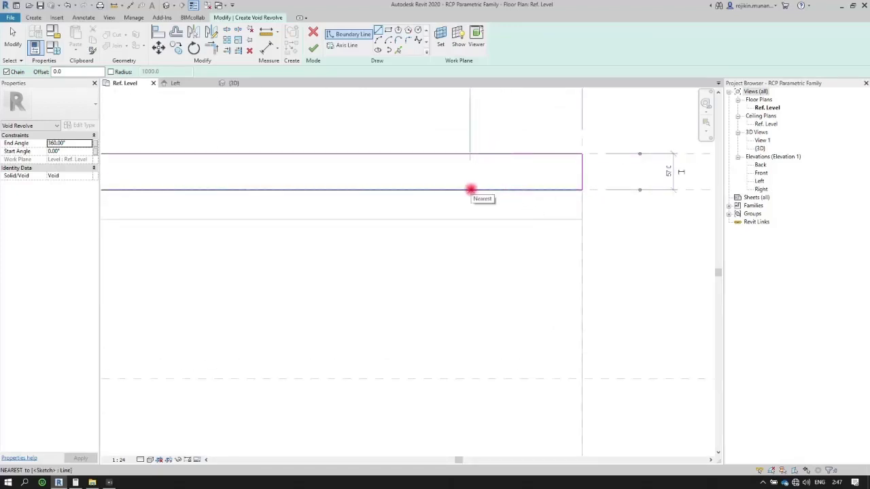
pyautogui.scroll(-2, 524, 202)
pyautogui.scroll(-2, 538, 203)
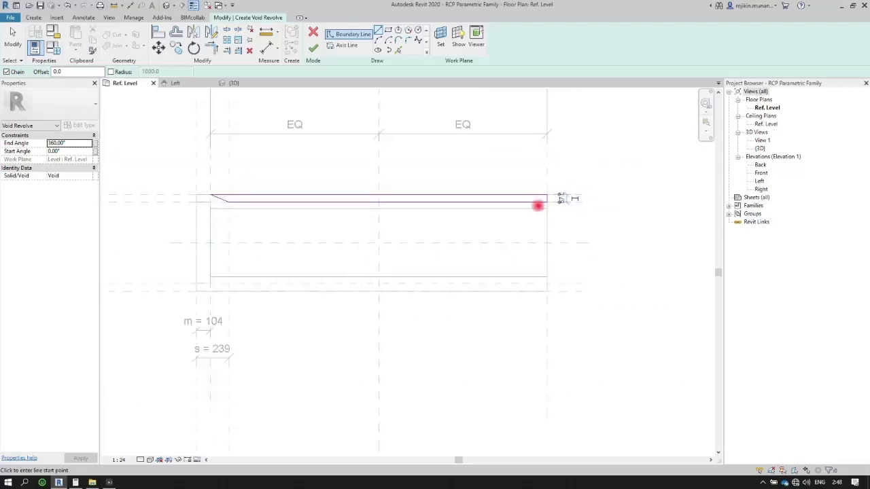
pyautogui.press('Escape')
pyautogui.scroll(2, 555, 188)
pyautogui.scroll(2, 556, 188)
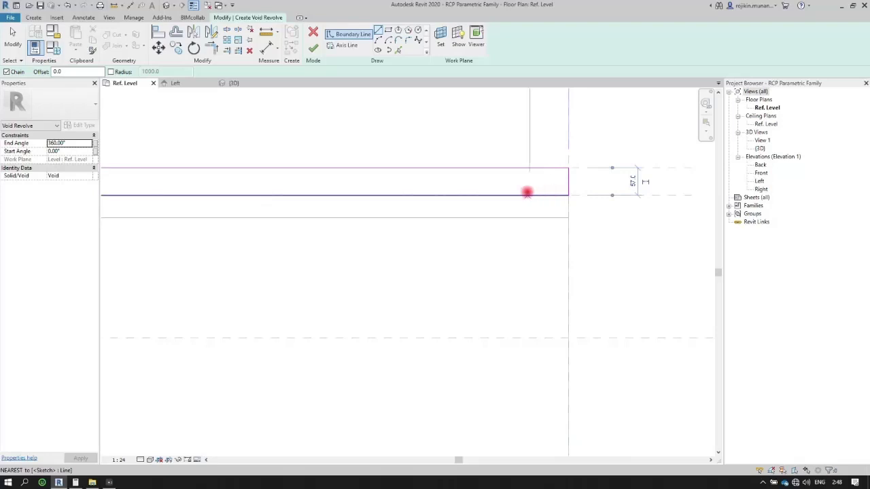
pyautogui.scroll(-2, 528, 192)
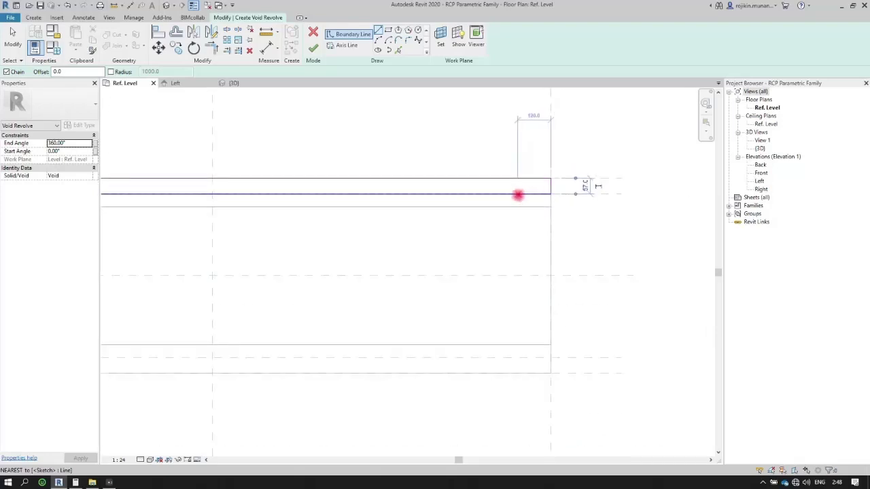
# Step: Add a horizontal line, a start-end arc, and a line ending at the reference-plane intersection
pyautogui.click(521, 195)
pyautogui.scroll(2, 522, 195)
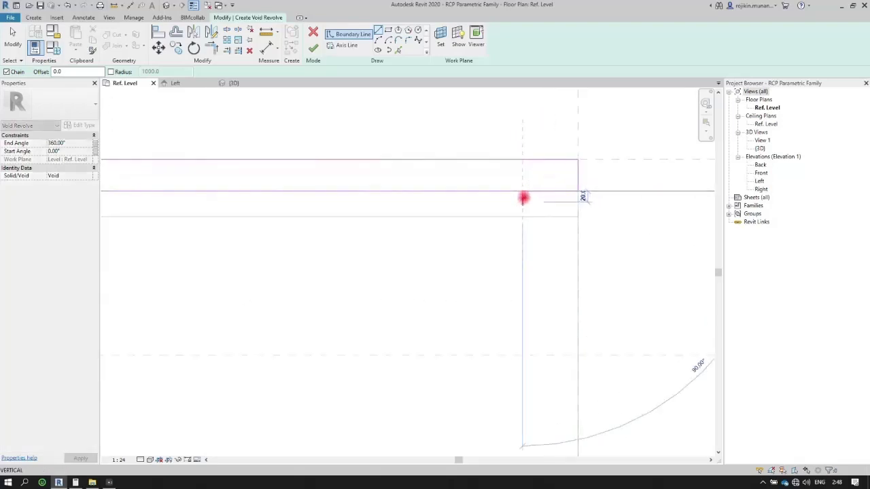
pyautogui.scroll(2, 525, 194)
pyautogui.scroll(2, 528, 194)
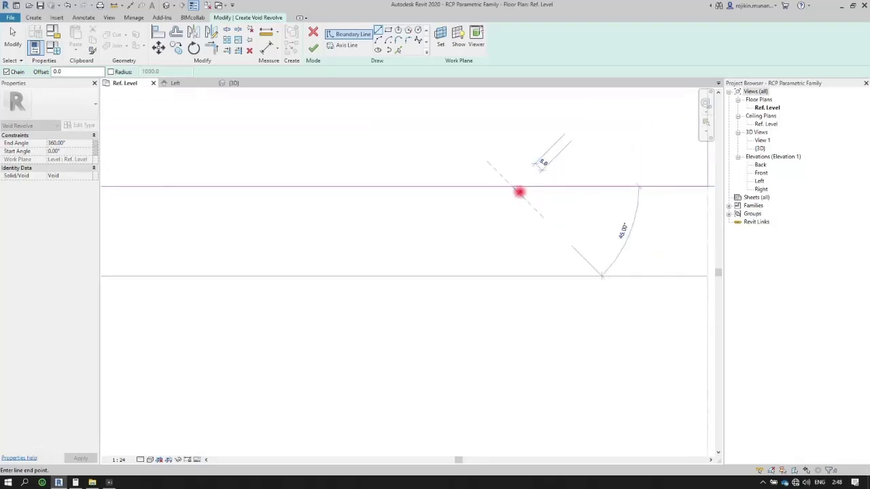
pyautogui.scroll(-2, 520, 191)
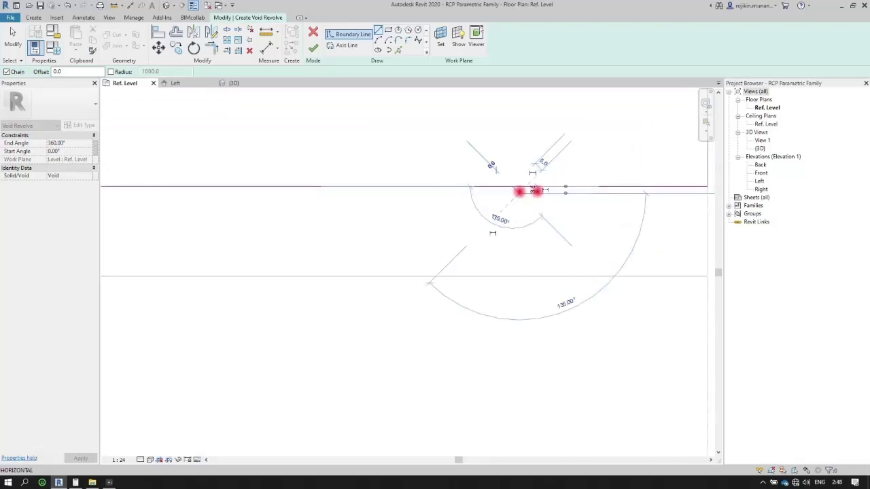
pyautogui.scroll(3, 514, 198)
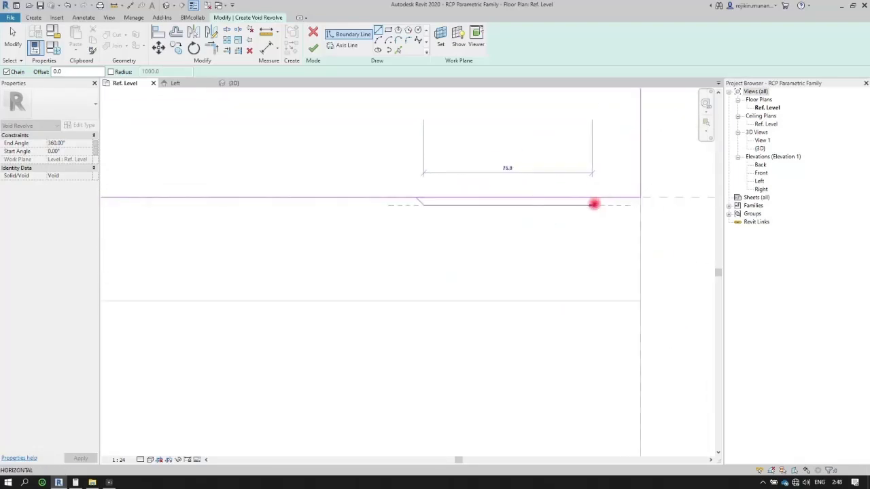
pyautogui.click(593, 205)
pyautogui.scroll(2, 593, 205)
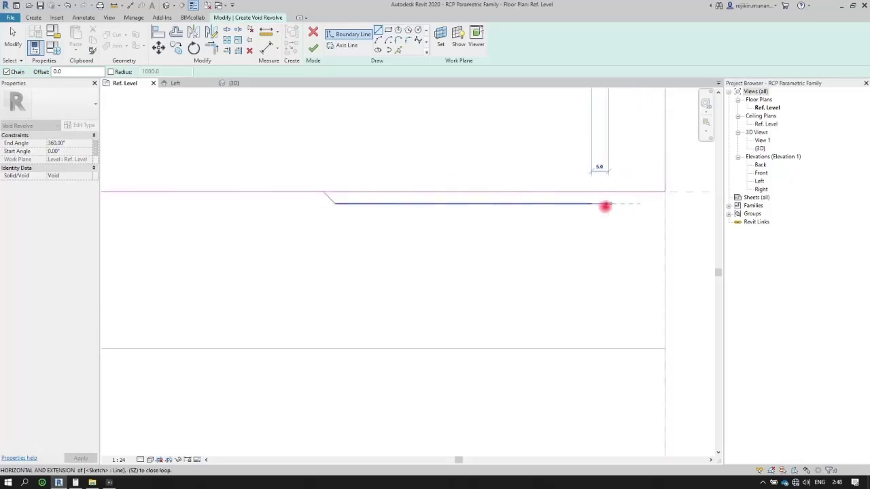
pyautogui.click(378, 40)
pyautogui.scroll(3, 634, 248)
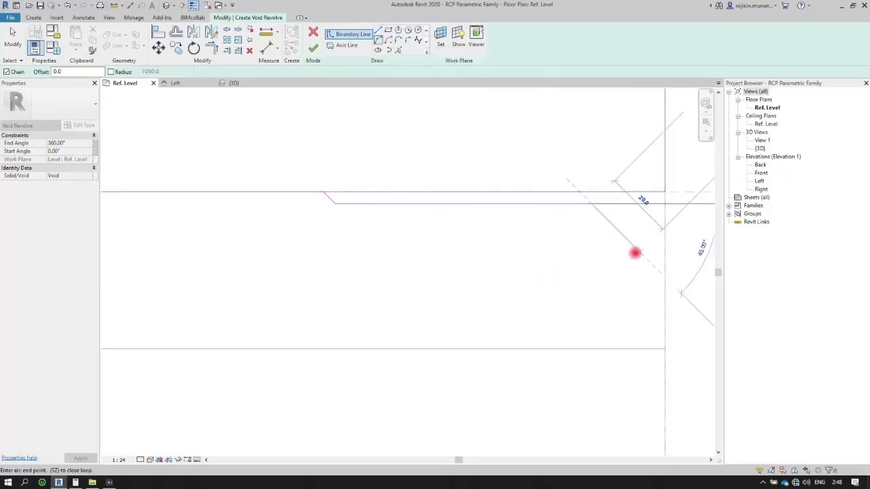
pyautogui.click(597, 205)
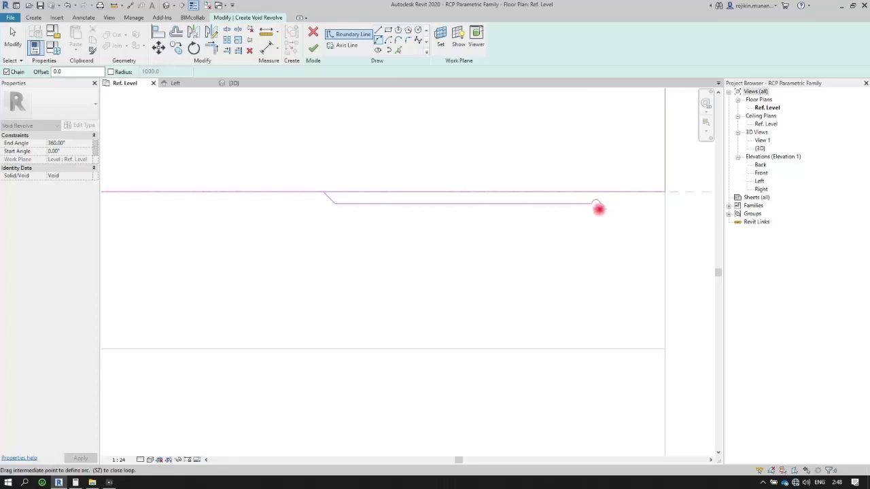
pyautogui.scroll(3, 597, 206)
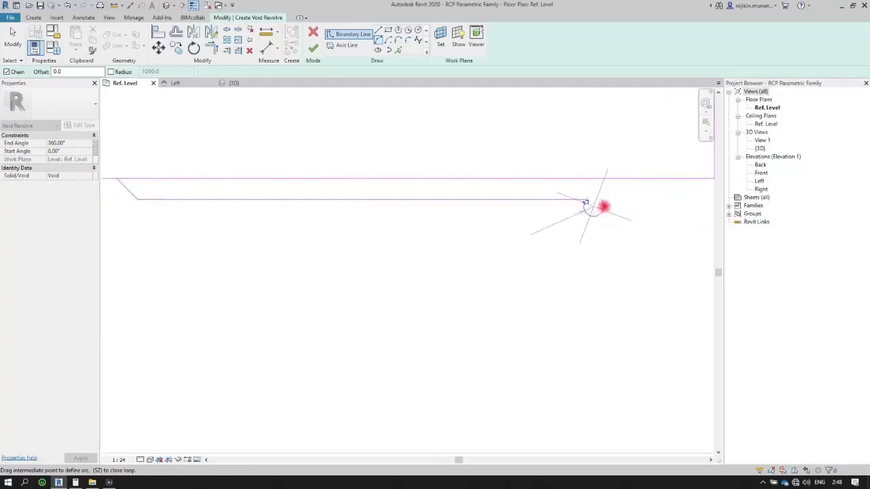
pyautogui.scroll(2, 603, 207)
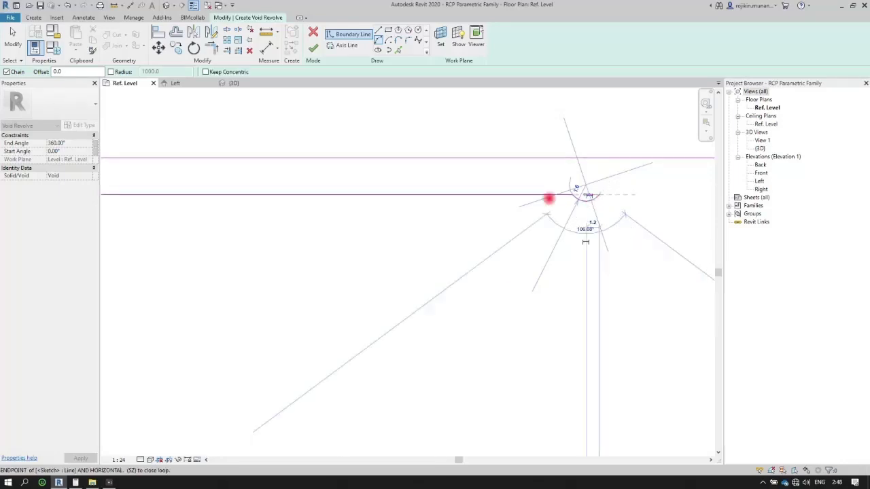
pyautogui.click(489, 208)
pyautogui.click(377, 30)
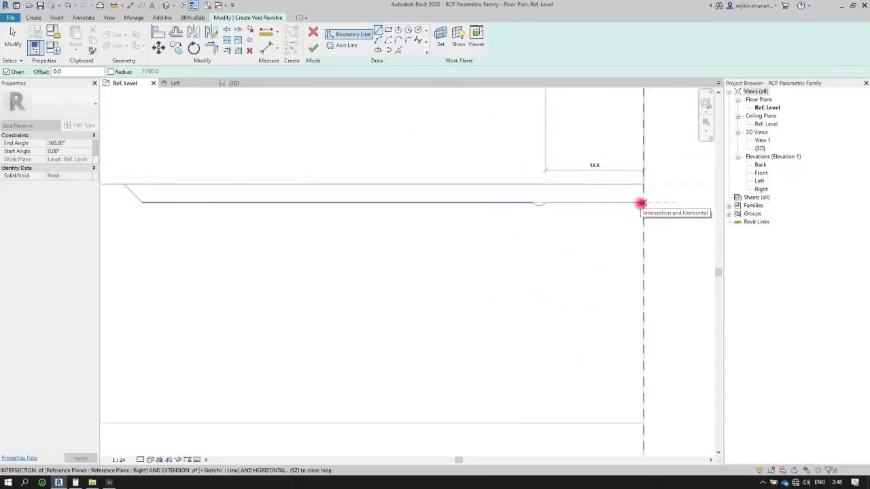
pyautogui.click(641, 203)
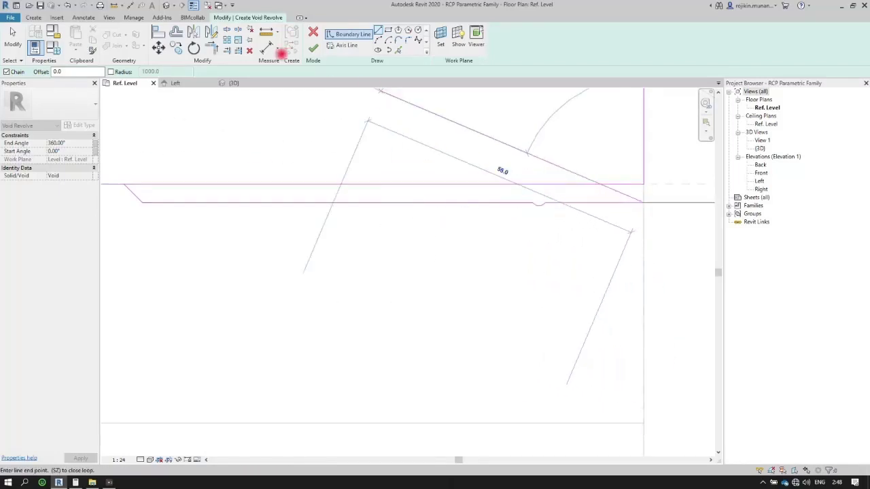
# Step: Trim/Extend the vertical and horizontal boundary lines into a clean right-hand corner
pyautogui.click(211, 48)
pyautogui.click(646, 167)
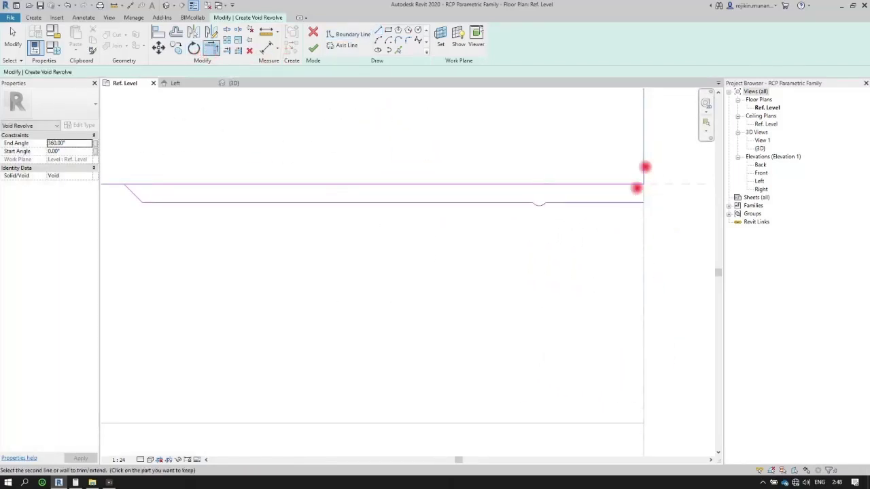
pyautogui.click(636, 198)
pyautogui.scroll(-3, 633, 200)
pyautogui.scroll(3, 408, 193)
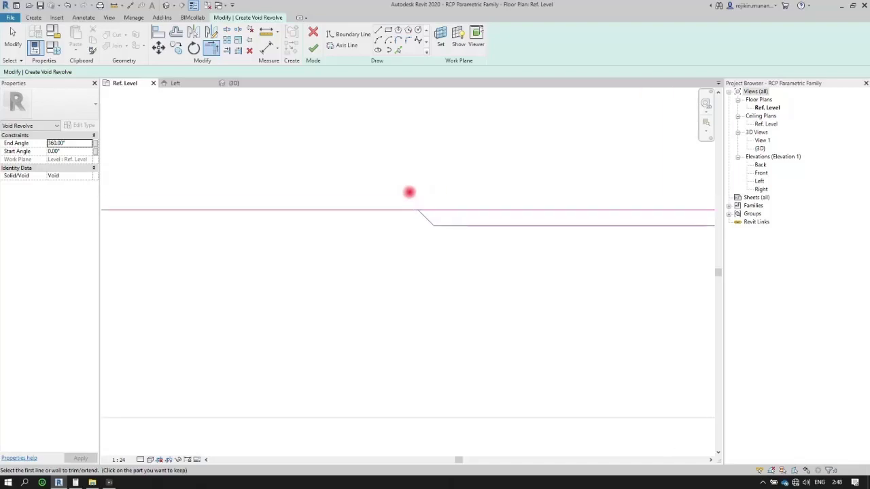
pyautogui.scroll(-2, 472, 266)
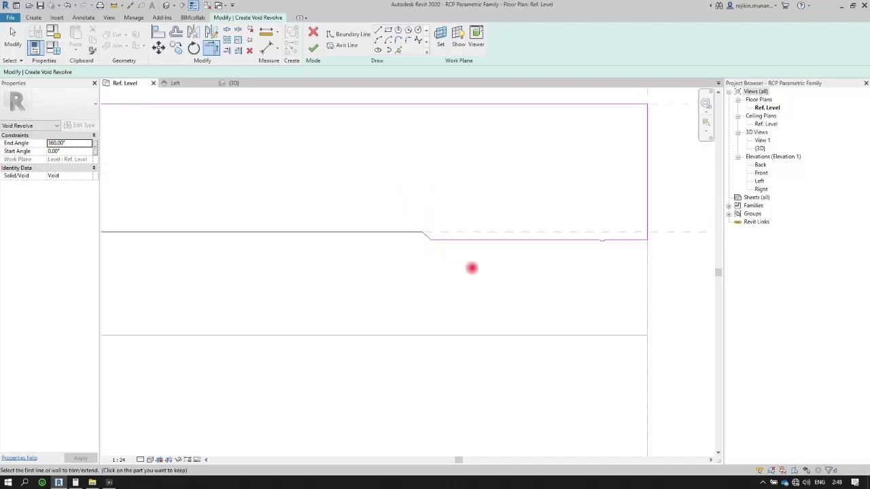
pyautogui.scroll(-2, 534, 266)
pyautogui.scroll(-2, 591, 251)
pyautogui.scroll(-2, 589, 252)
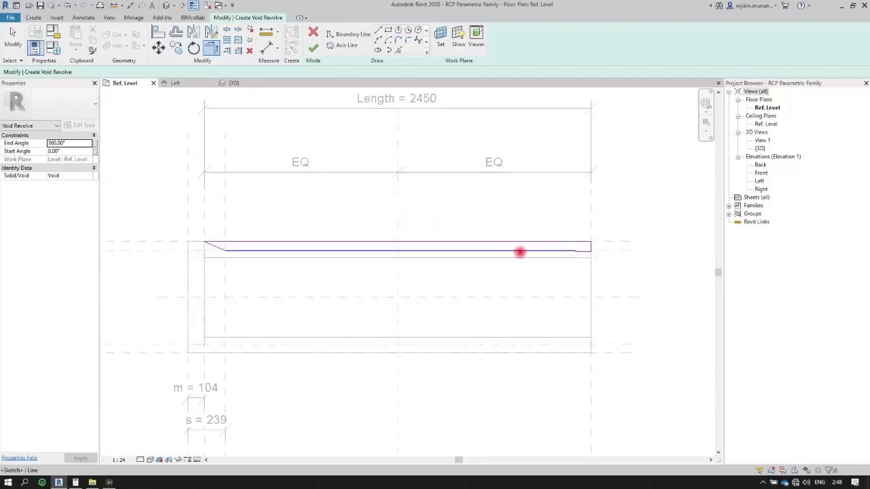
pyautogui.press('t')
pyautogui.press('r')
pyautogui.scroll(2, 169, 248)
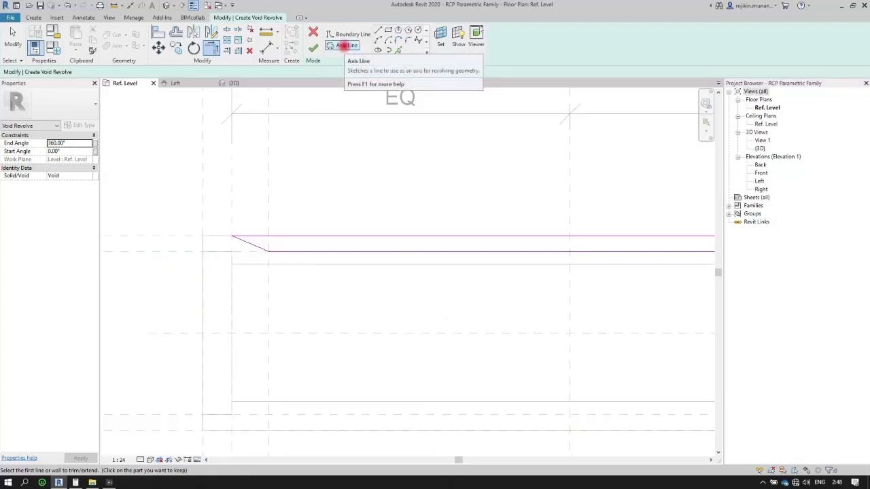
# Step: Draw the revolve's axis line along the centre (Front/Back) reference plane
pyautogui.click(345, 44)
pyautogui.scroll(-2, 349, 200)
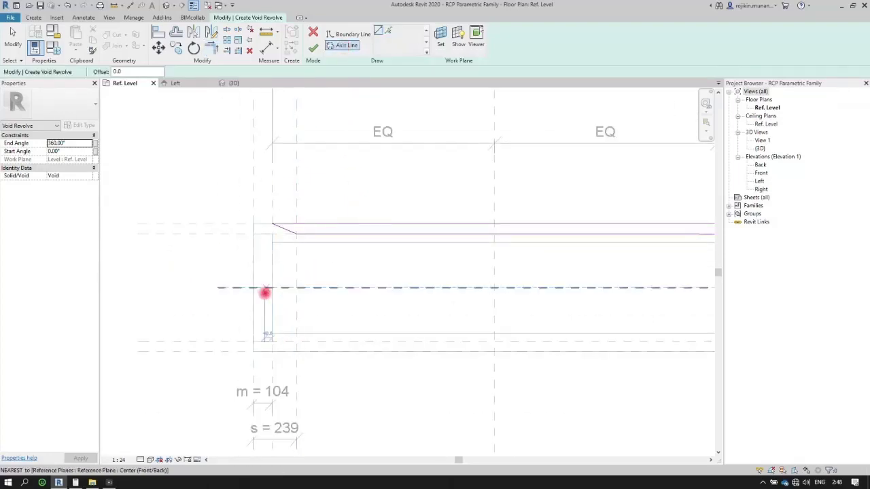
pyautogui.click(219, 288)
pyautogui.scroll(-1, 219, 288)
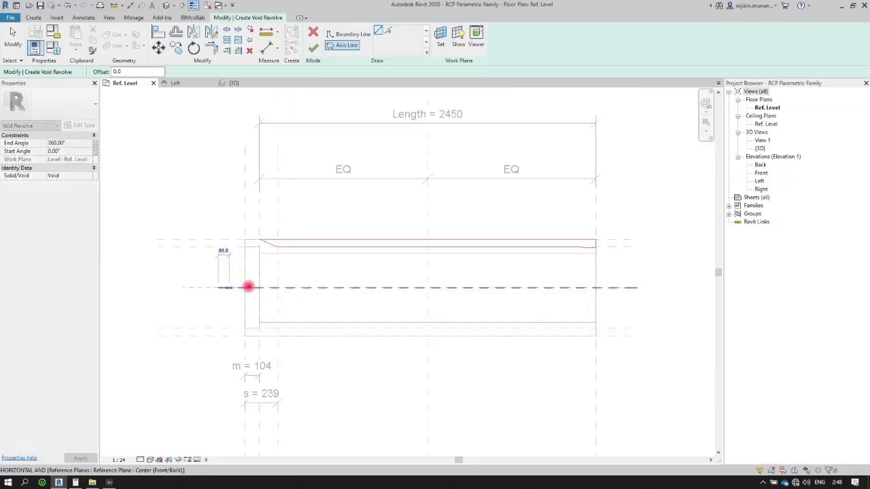
pyautogui.click(636, 287)
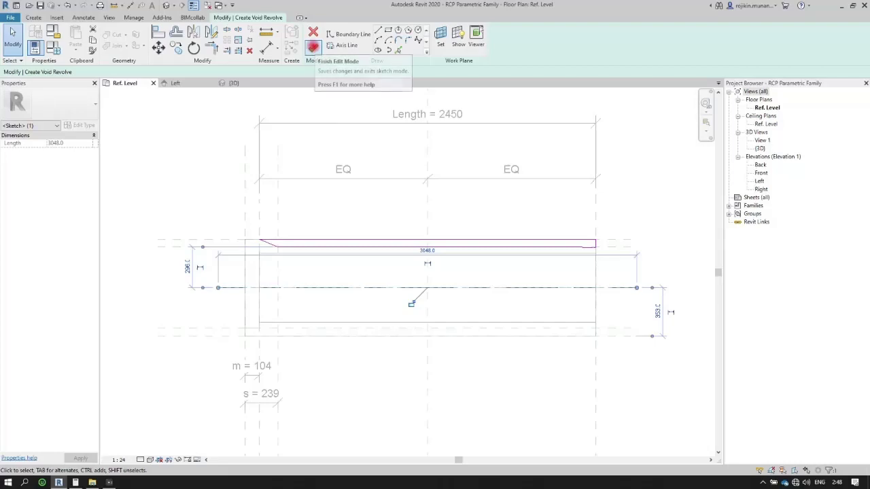
# Step: Finish the void revolve so it cuts the socket, check its shape, and switch to the 3D view
pyautogui.click(314, 46)
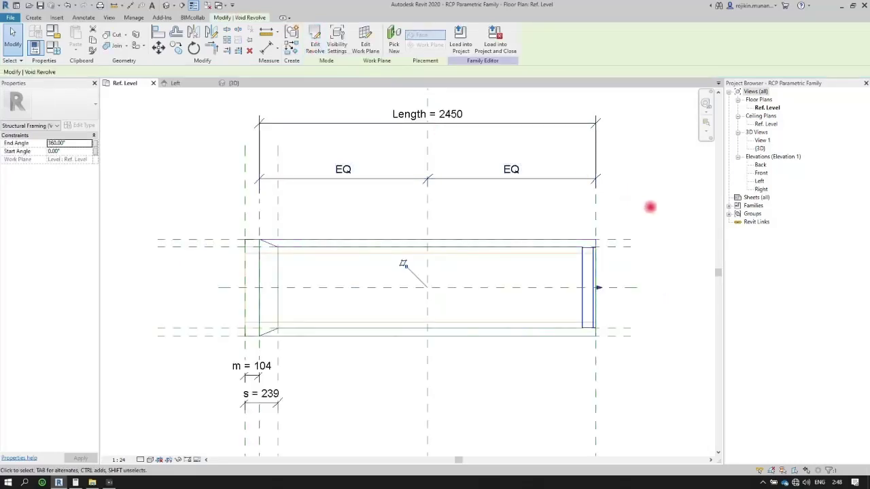
pyautogui.click(651, 207)
pyautogui.scroll(3, 268, 365)
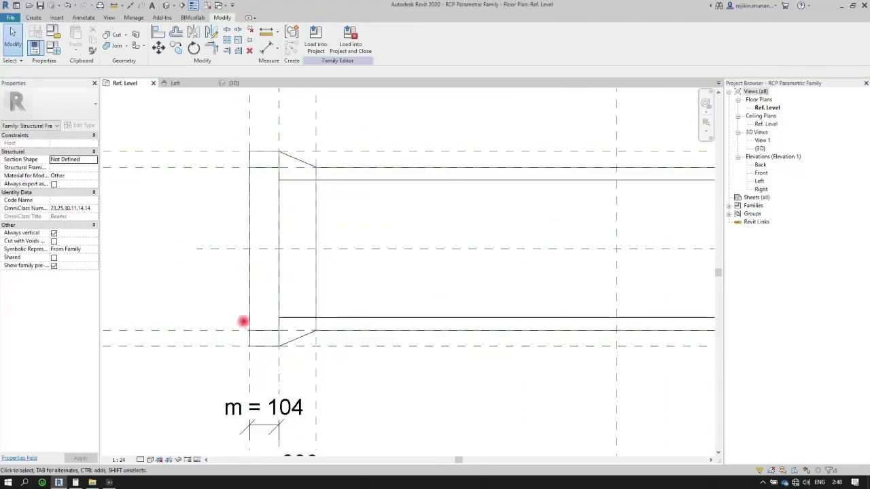
pyautogui.scroll(-3, 408, 252)
pyautogui.scroll(2, 349, 229)
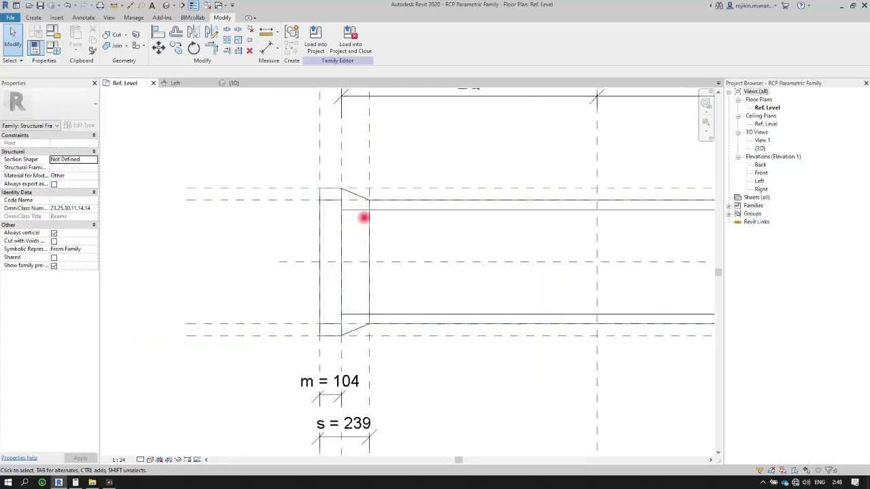
pyautogui.scroll(-1, 363, 215)
pyautogui.click(373, 245)
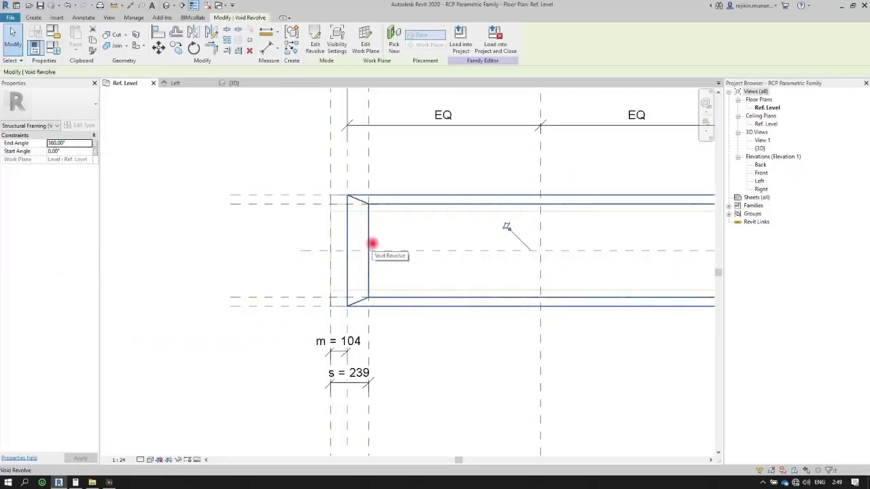
pyautogui.click(260, 251)
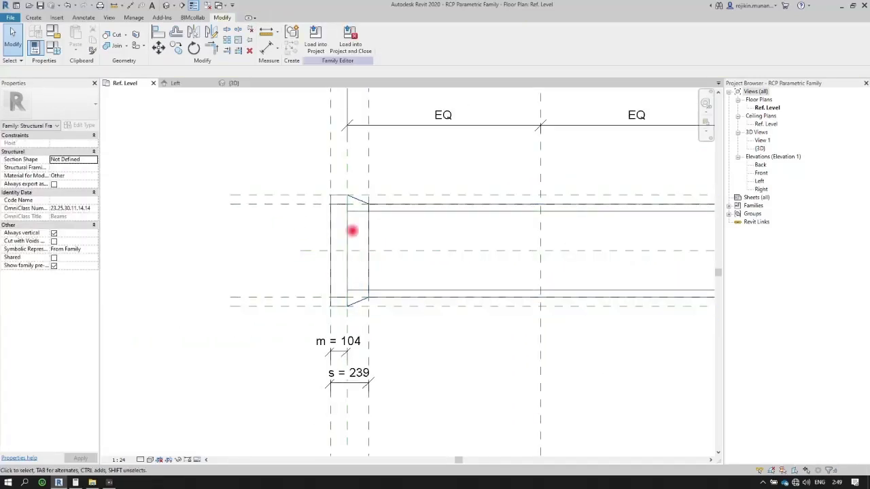
pyautogui.click(222, 83)
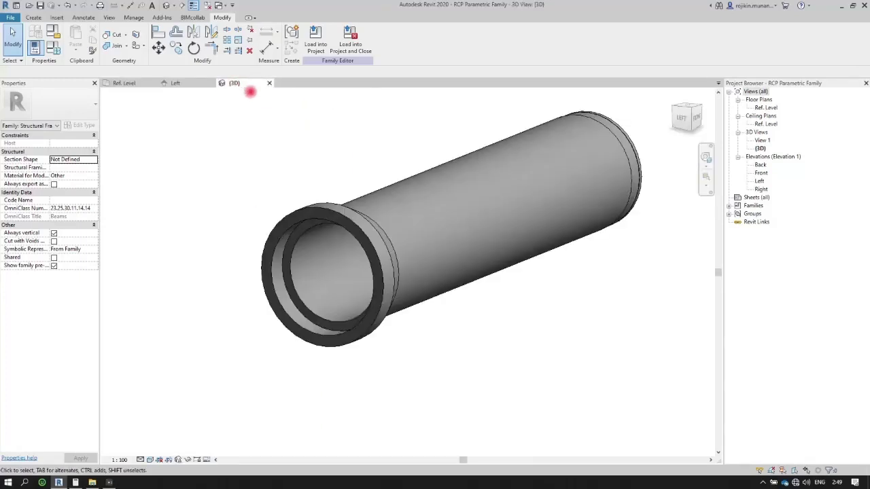
# Step: Orbit the socketed pipe to a front view and zoom to inspect it
pyautogui.moveTo(358, 184)
pyautogui.keyDown('shift'); pyautogui.mouseDown(button='middle')
pyautogui.moveTo(394, 229)
pyautogui.moveTo(313, 249)
pyautogui.mouseUp(button='middle'); pyautogui.keyUp('shift')
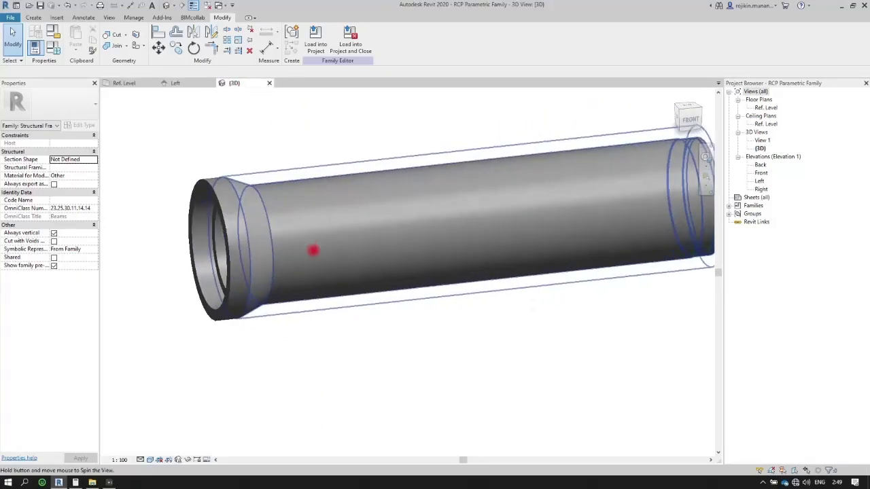
pyautogui.scroll(-3, 311, 246)
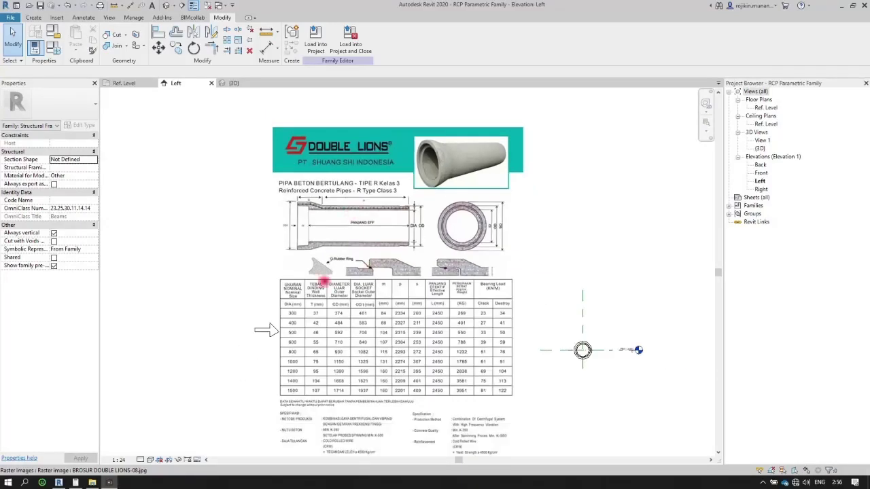
pyautogui.scroll(2, 299, 335)
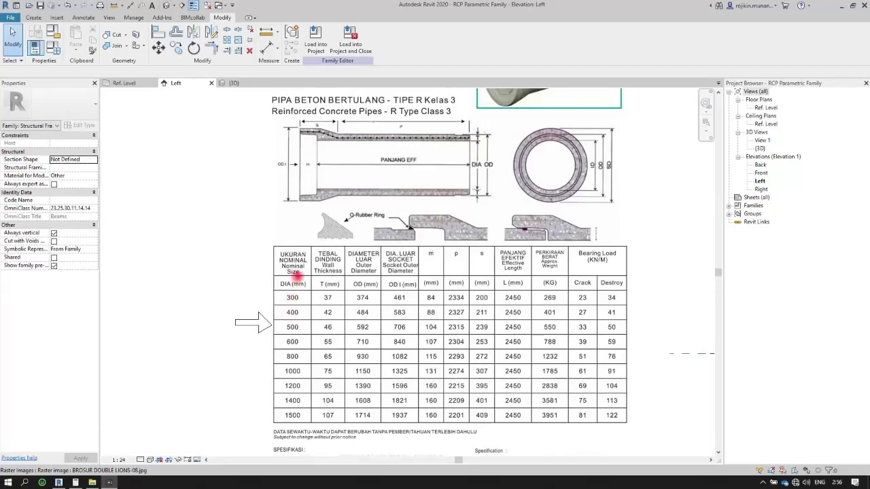
# Step: In Family Types, create a length type parameter named DIA, dismissing the save reminder
pyautogui.click(53, 48)
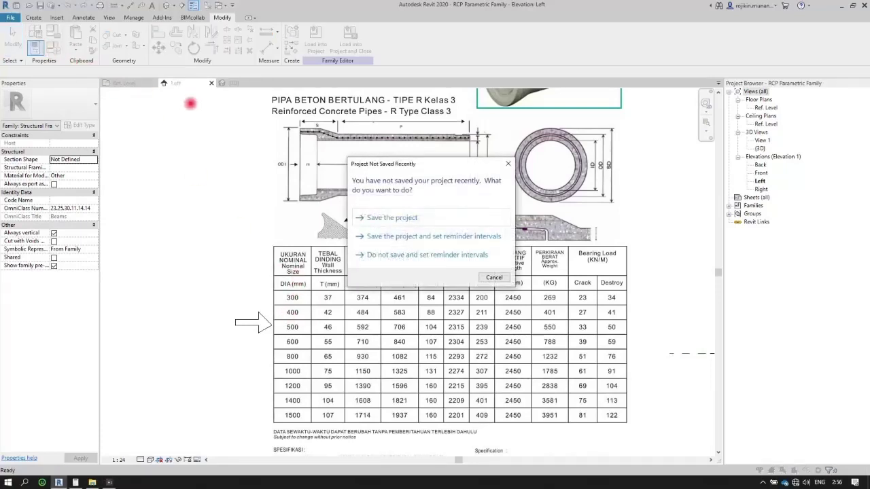
pyautogui.click(507, 163)
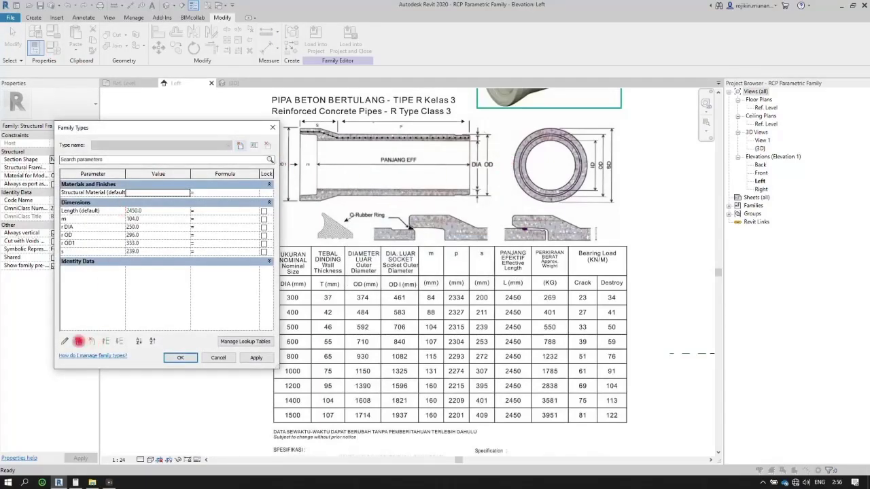
pyautogui.click(78, 341)
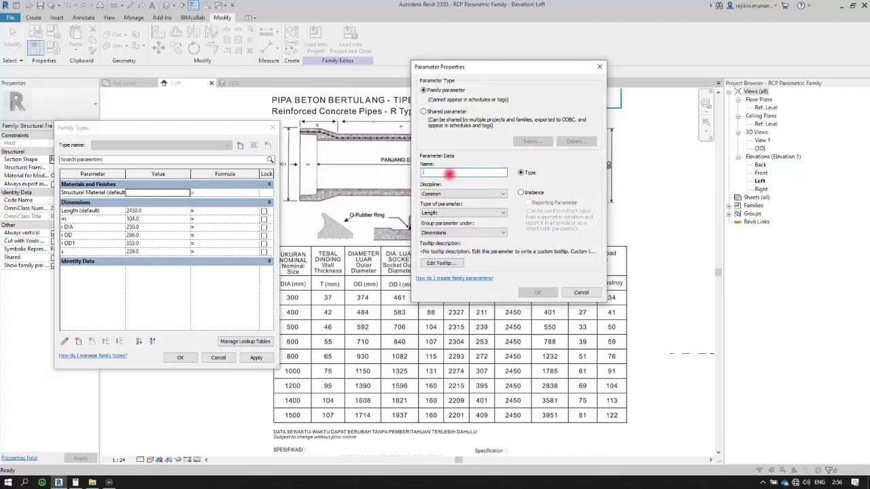
pyautogui.write('DIA')
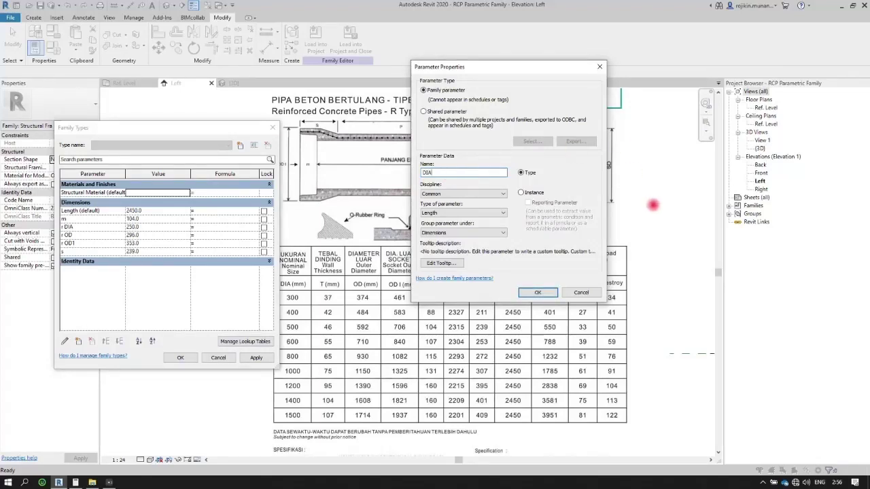
pyautogui.click(537, 292)
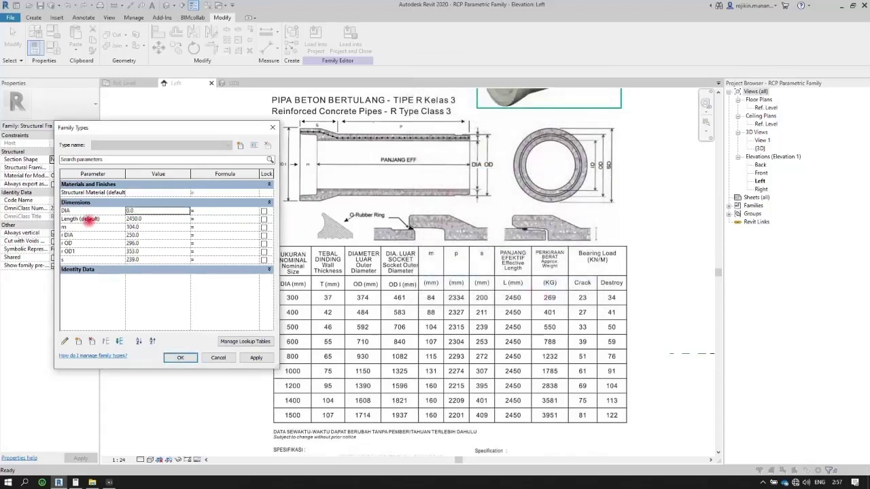
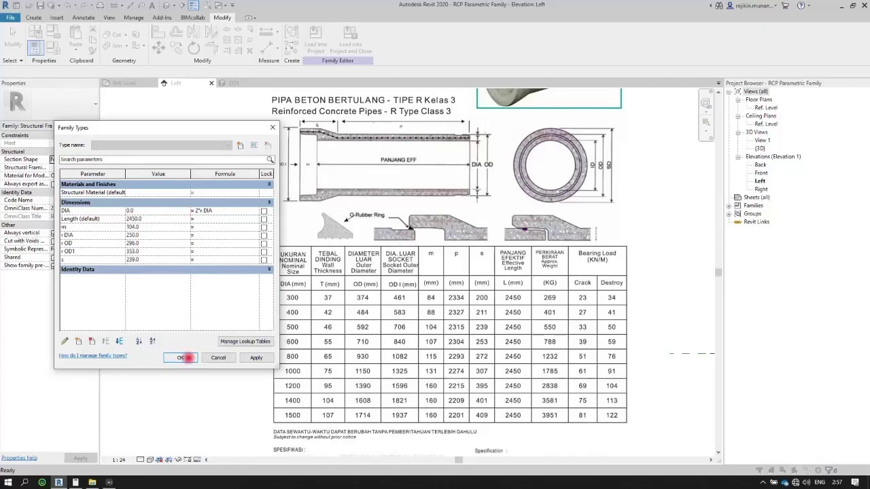
# Step: Apply the DIA formula so DIA reads 500.0, then add a new OD length parameter
pyautogui.click(187, 358)
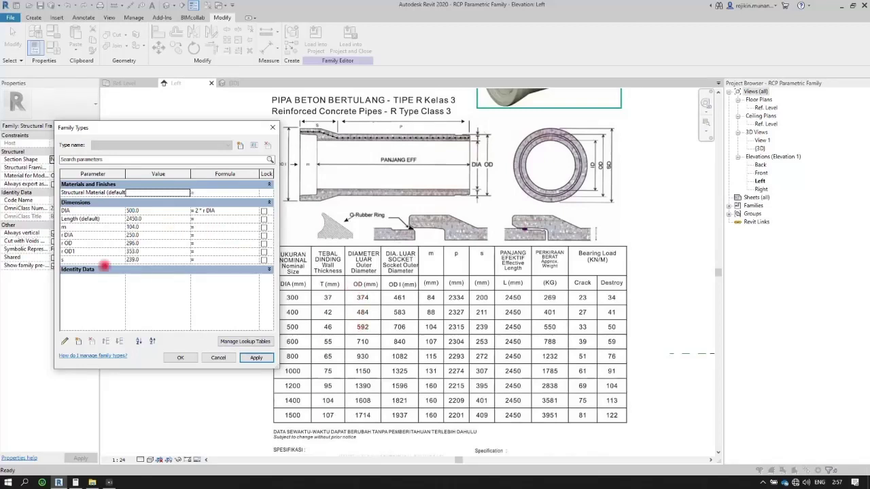
pyautogui.click(78, 341)
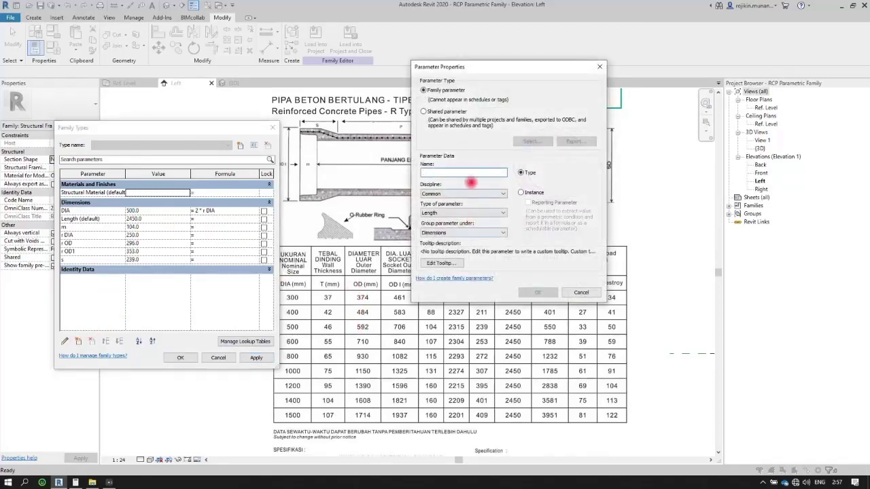
pyautogui.write('OD')
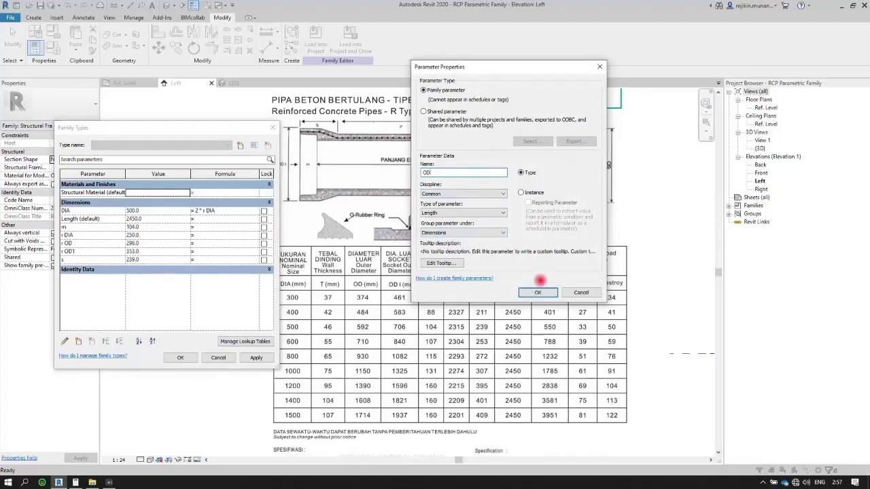
pyautogui.click(539, 293)
pyautogui.write('= 2*r OD')
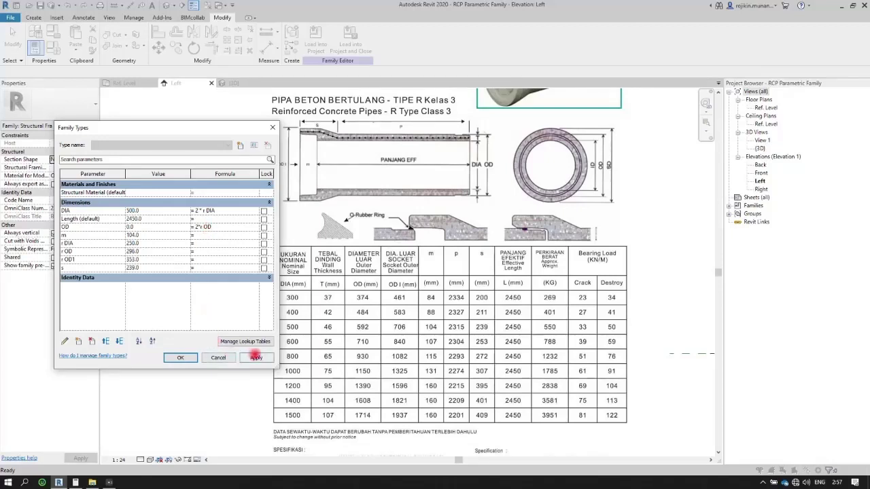
# Step: Apply OD as 592.0 and add an OD 1 parameter = 2 * r OD1, evaluating to 706.0
pyautogui.click(256, 357)
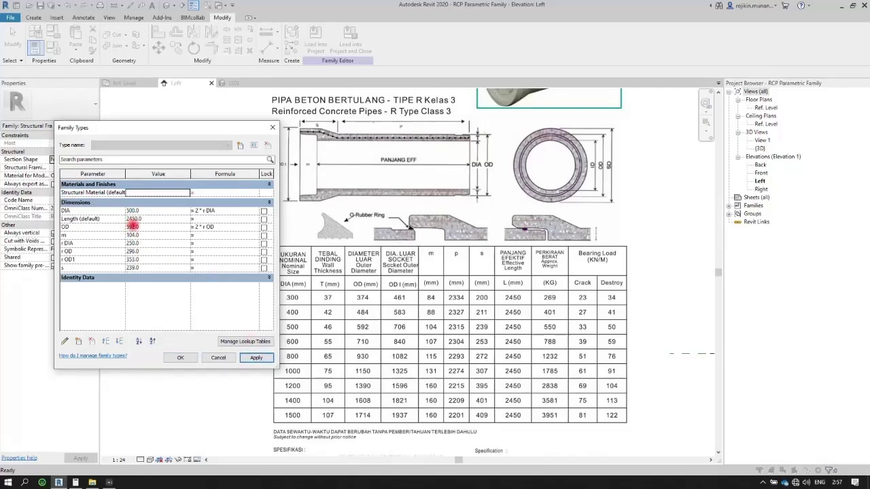
pyautogui.click(78, 341)
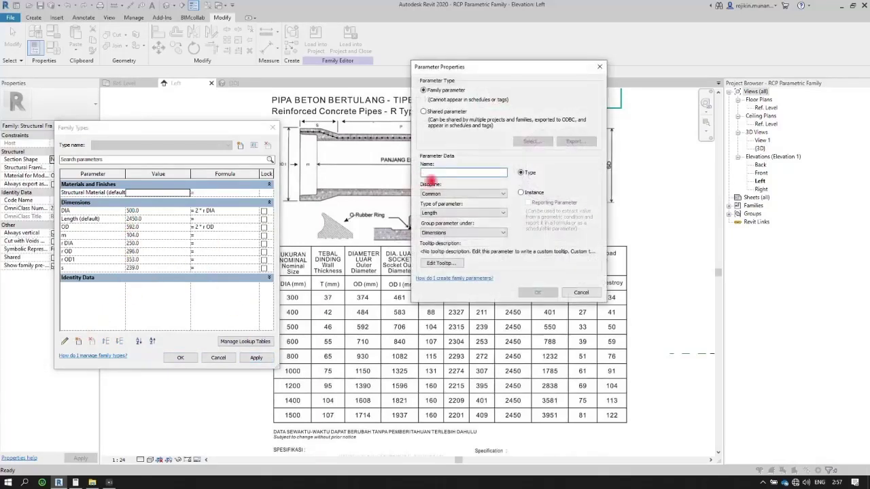
pyautogui.write('OD1')
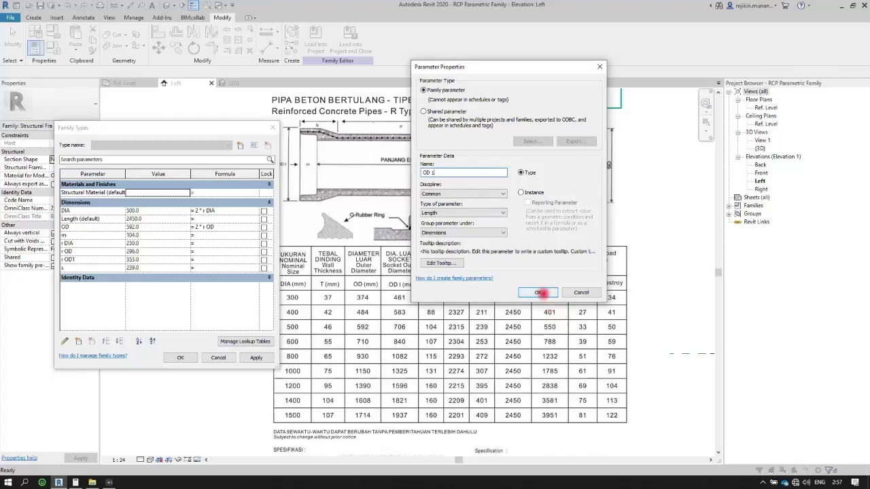
pyautogui.click(537, 292)
pyautogui.write('= 2*r OD1')
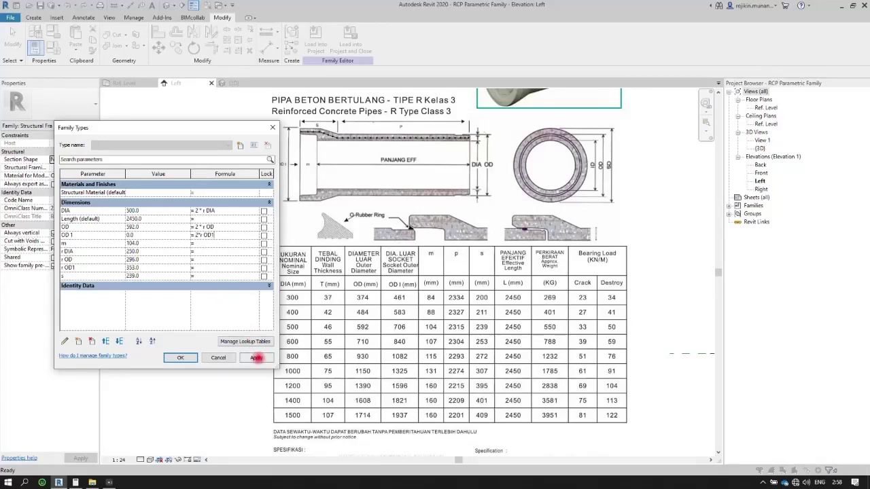
pyautogui.click(257, 357)
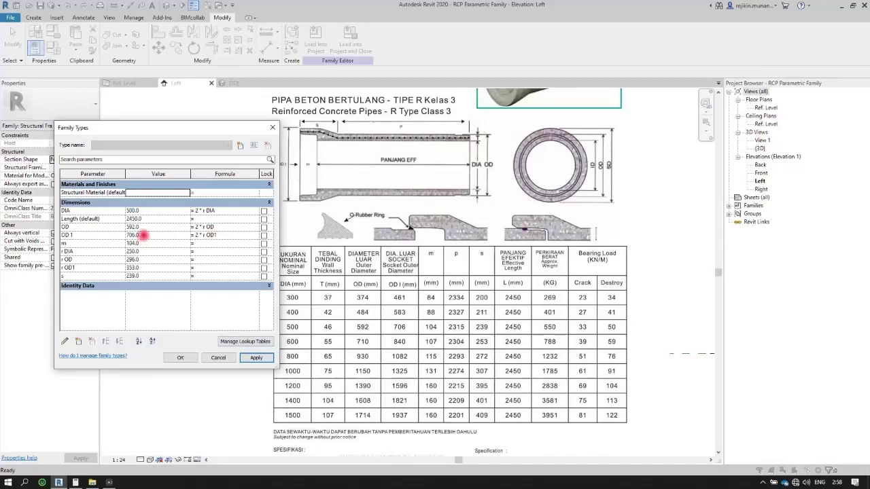
pyautogui.click(144, 235)
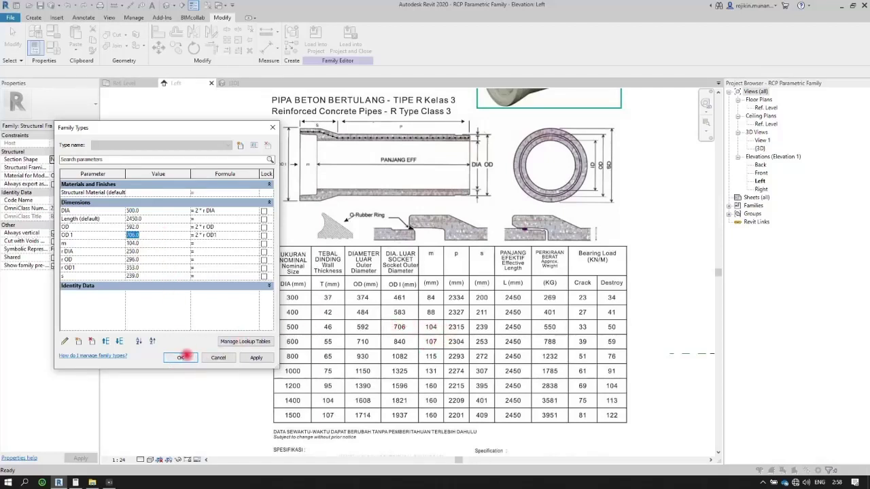
# Step: Accept the new parameters and close Family Types, checking the Left elevation
pyautogui.click(182, 357)
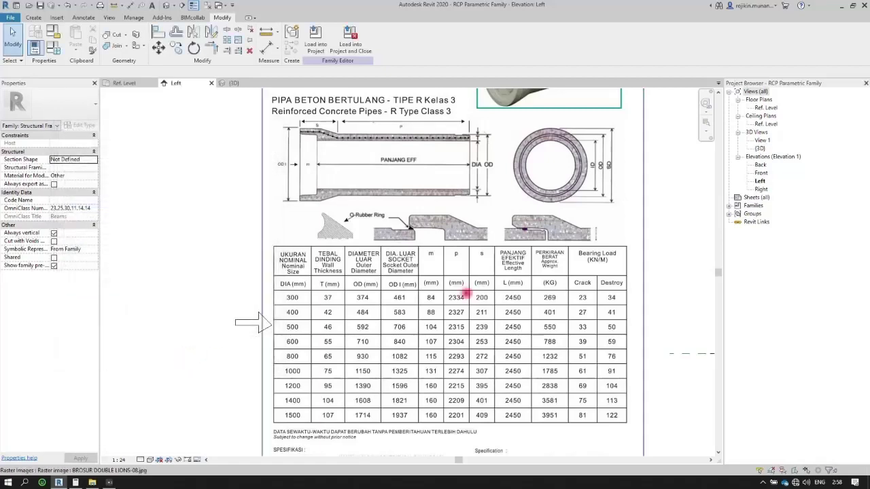
pyautogui.scroll(-3, 269, 314)
pyautogui.scroll(2, 493, 333)
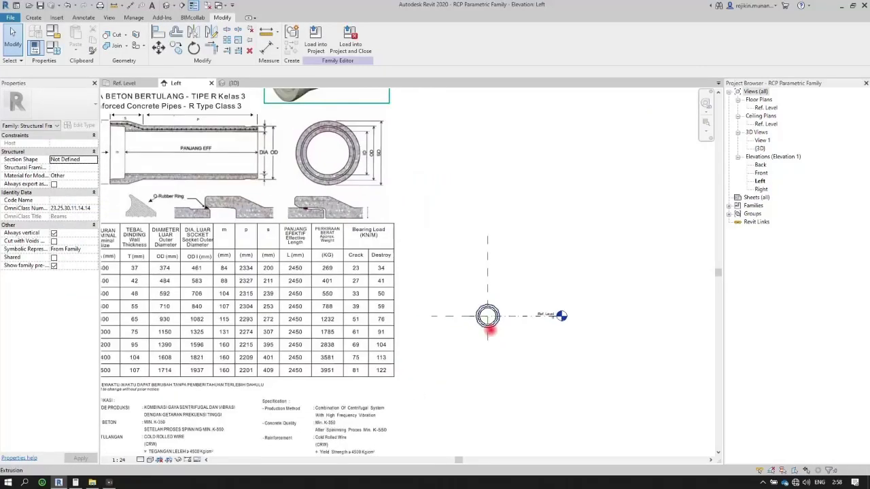
pyautogui.scroll(5, 502, 325)
pyautogui.scroll(2, 510, 313)
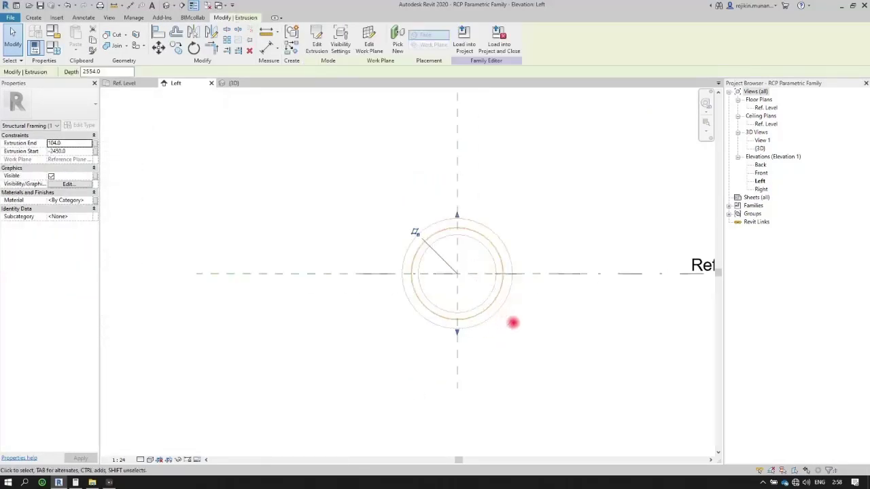
# Step: Reopen Family Types and move it up and left, beside the brochure table
pyautogui.scroll(-3, 543, 255)
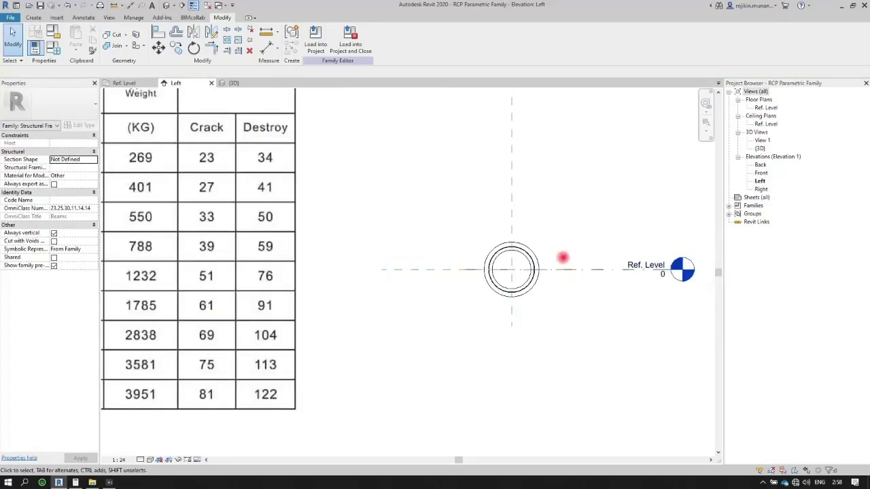
pyautogui.scroll(-2, 558, 254)
pyautogui.scroll(-1, 557, 254)
pyautogui.scroll(2, 306, 285)
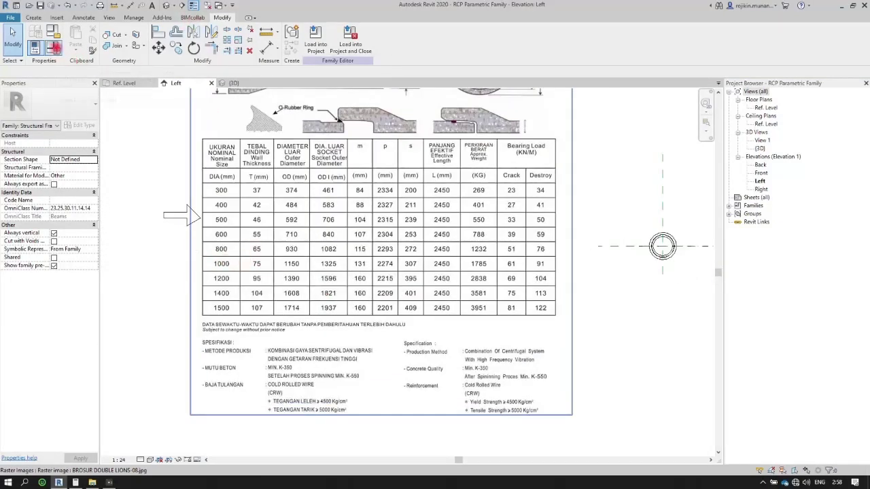
pyautogui.click(53, 47)
pyautogui.moveTo(190, 127); pyautogui.dragTo(108, 111)
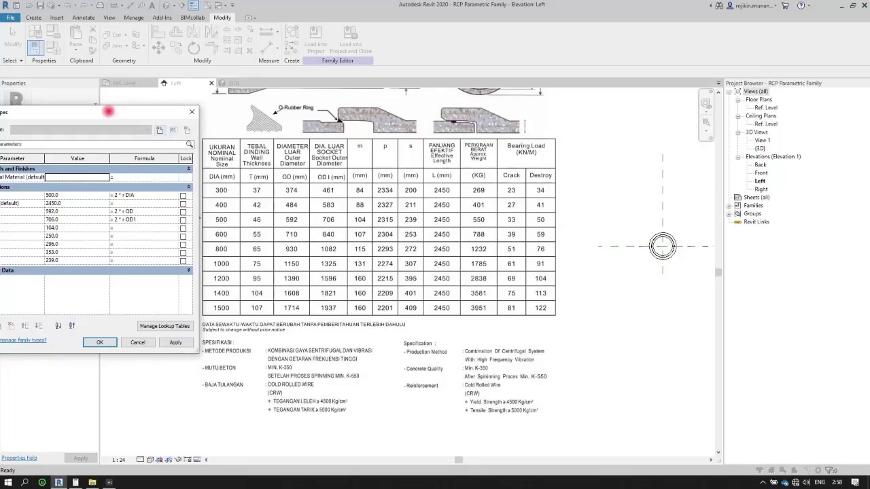
# Step: Set OD 1 to 1325, OD to 1150 and DIA to 1000, then apply and accept
pyautogui.moveTo(108, 111); pyautogui.dragTo(294, 108)
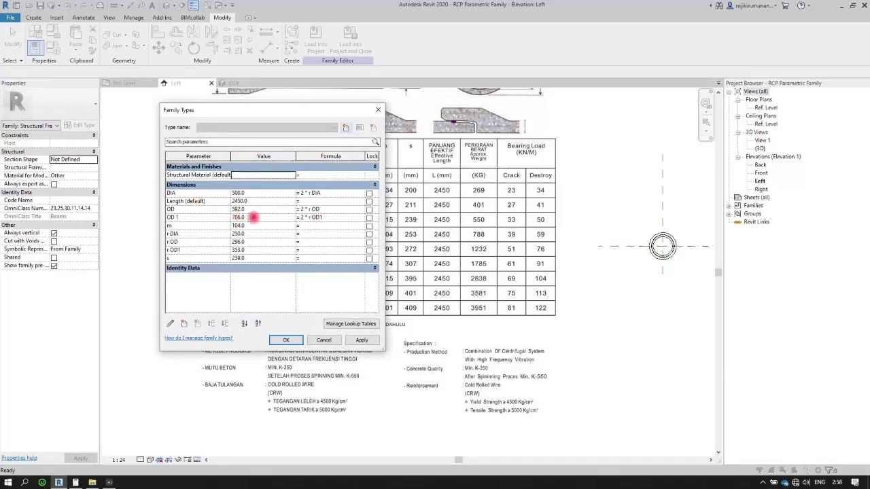
pyautogui.click(253, 217)
pyautogui.write('1325')
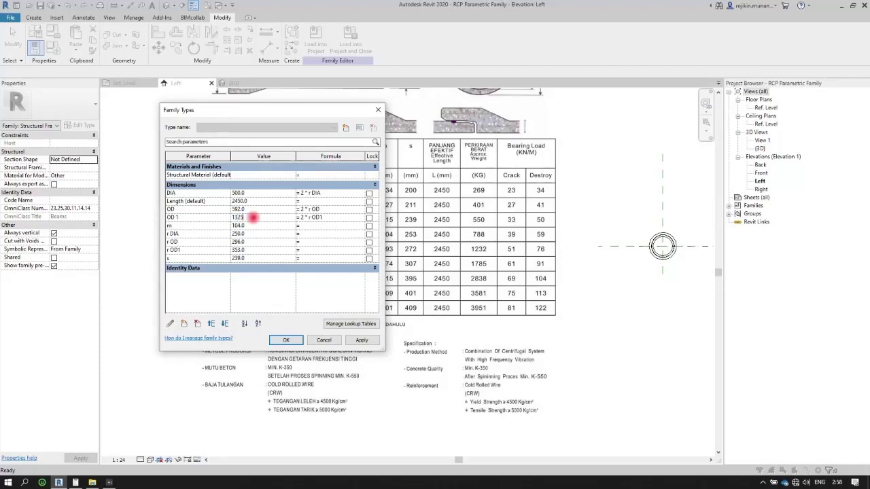
pyautogui.moveTo(272, 109); pyautogui.dragTo(76, 114)
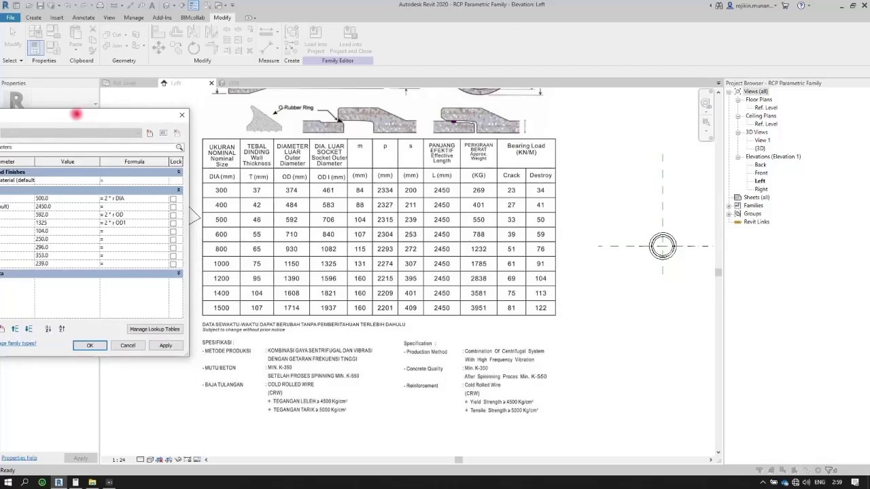
pyautogui.moveTo(76, 114); pyautogui.dragTo(335, 142)
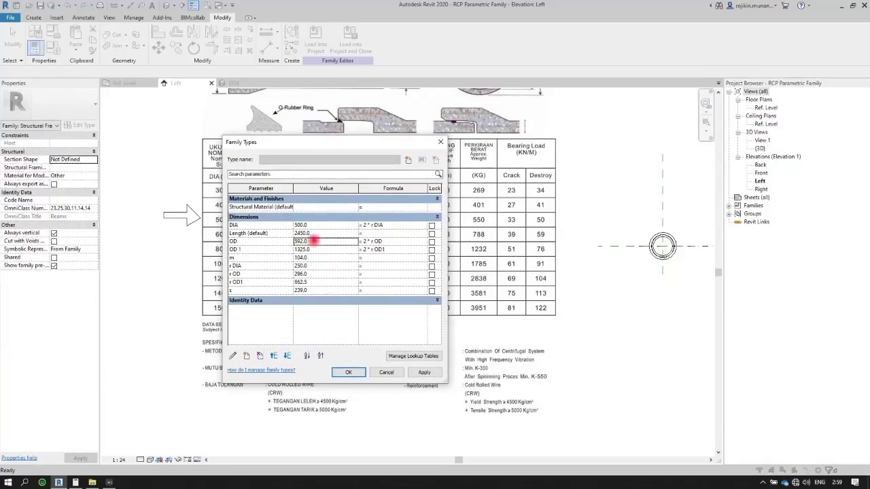
pyautogui.doubleClick(314, 240)
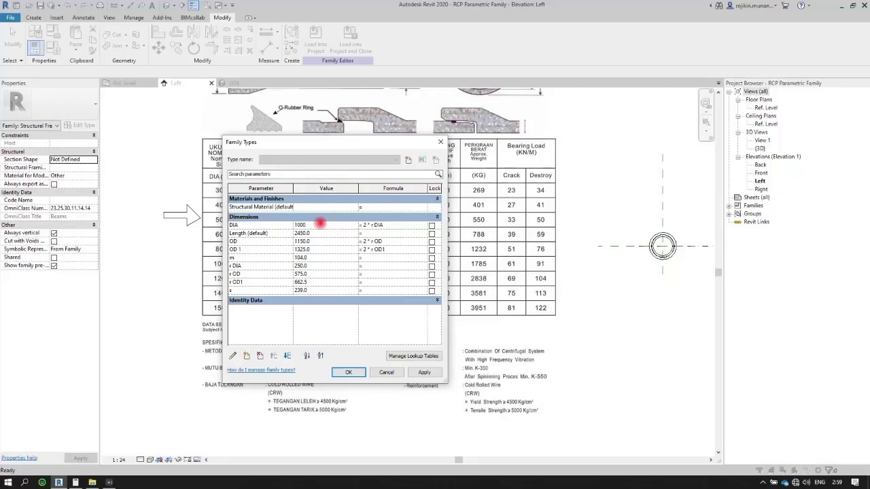
pyautogui.click(319, 224)
pyautogui.click(424, 373)
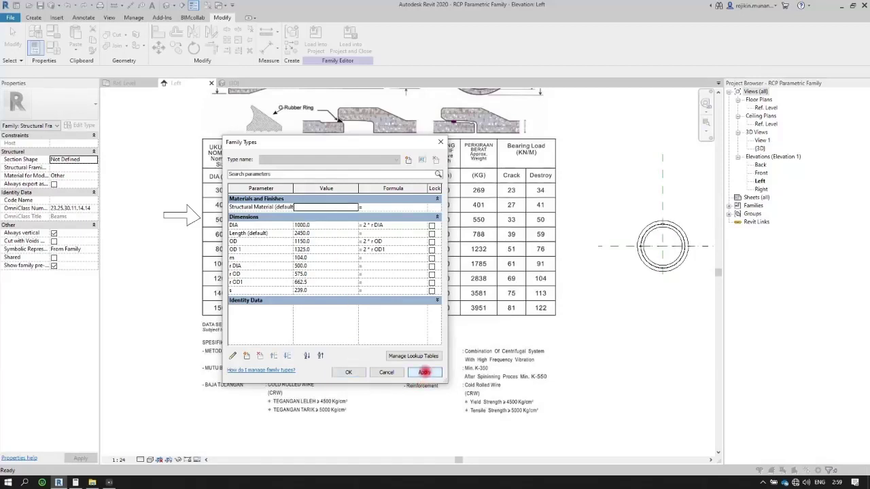
pyautogui.click(348, 372)
pyautogui.scroll(-3, 332, 327)
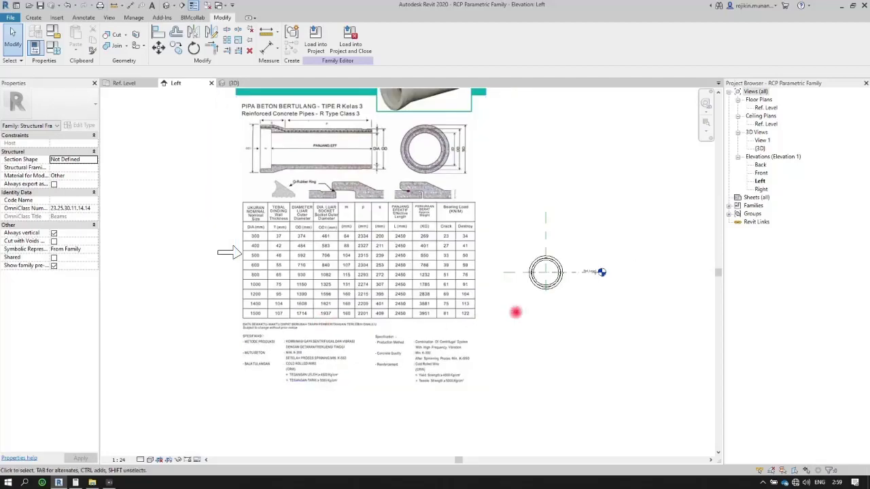
pyautogui.scroll(4, 552, 273)
pyautogui.scroll(2, 569, 262)
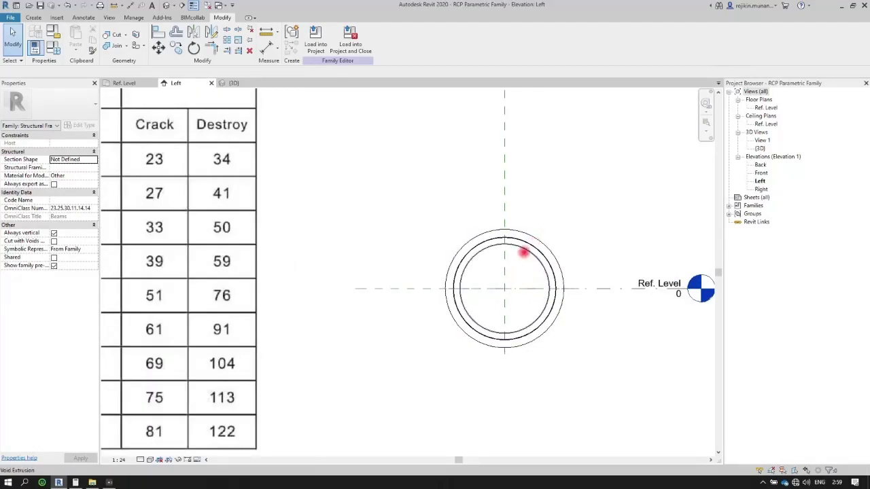
pyautogui.click(524, 252)
pyautogui.click(555, 220)
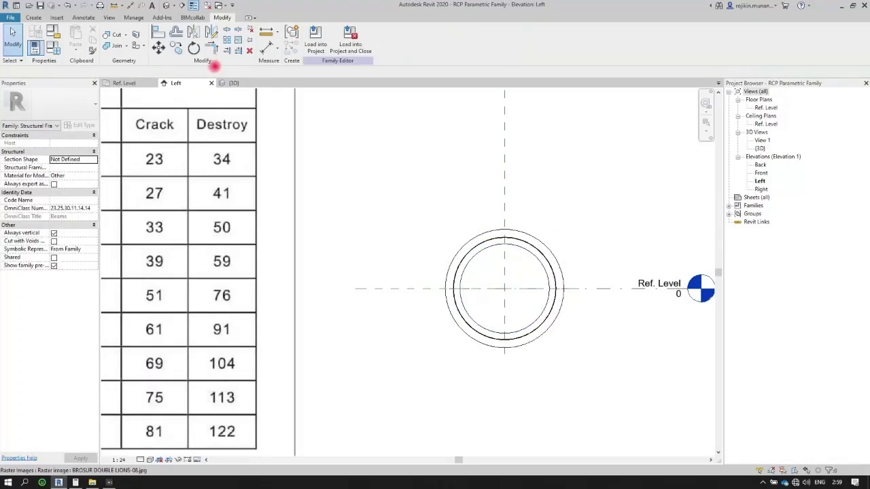
pyautogui.click(234, 83)
pyautogui.scroll(-3, 363, 238)
pyautogui.scroll(2, 333, 229)
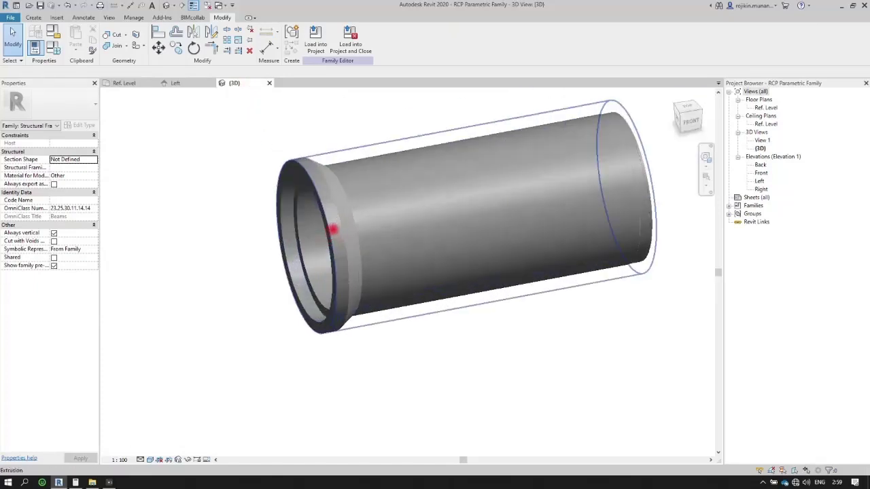
pyautogui.scroll(1, 333, 230)
pyautogui.click(175, 83)
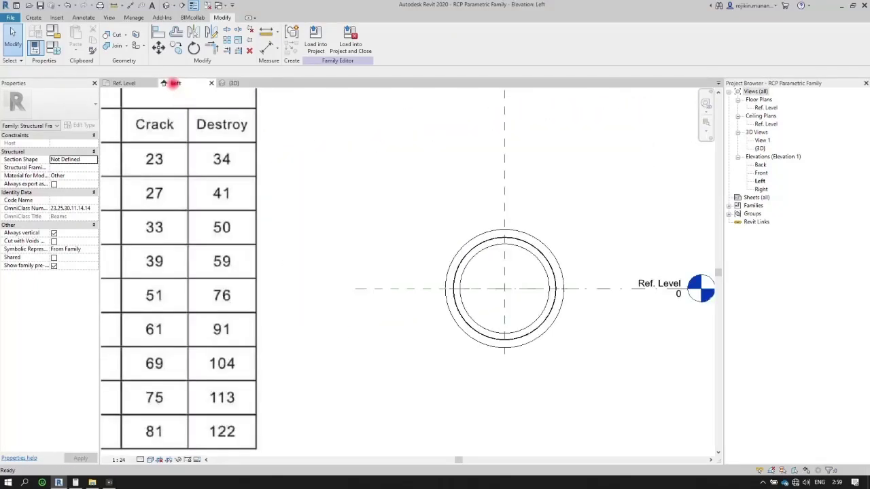
pyautogui.click(124, 83)
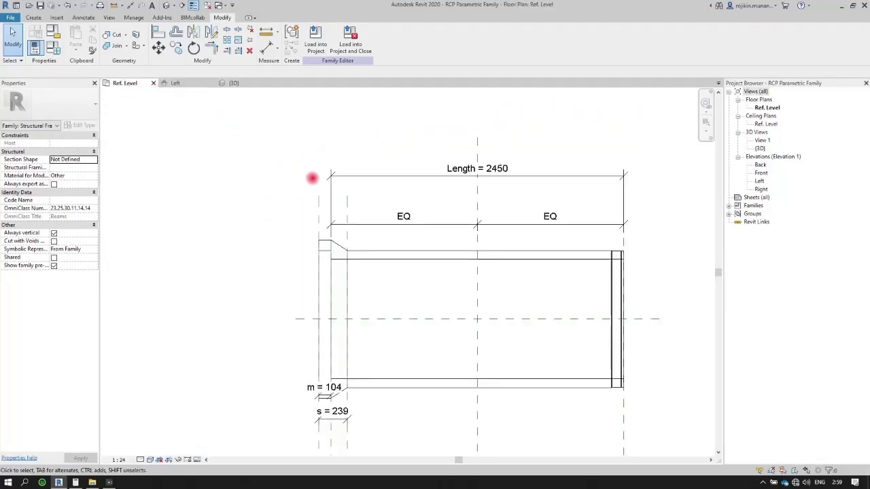
pyautogui.scroll(3, 337, 381)
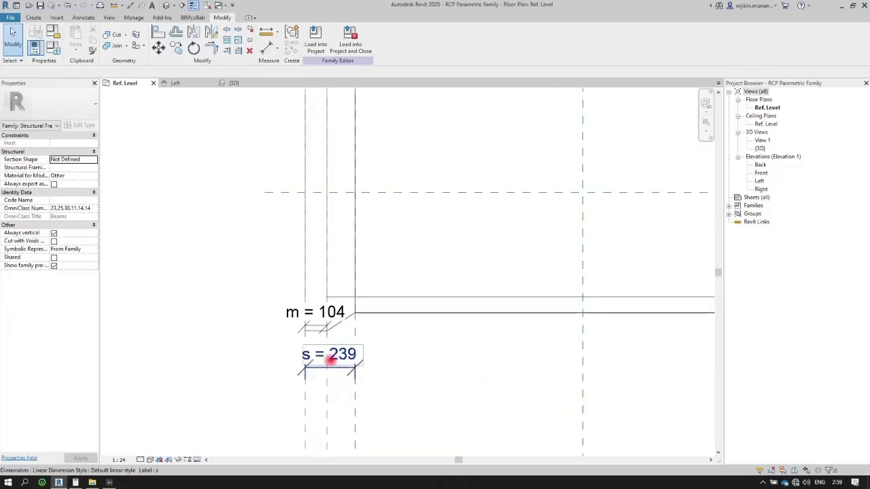
pyautogui.scroll(1, 333, 364)
pyautogui.scroll(-3, 372, 348)
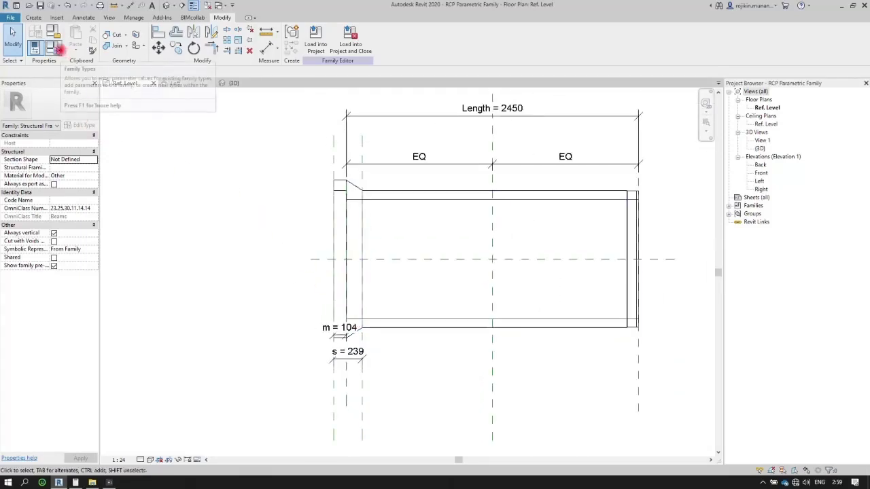
pyautogui.click(59, 49)
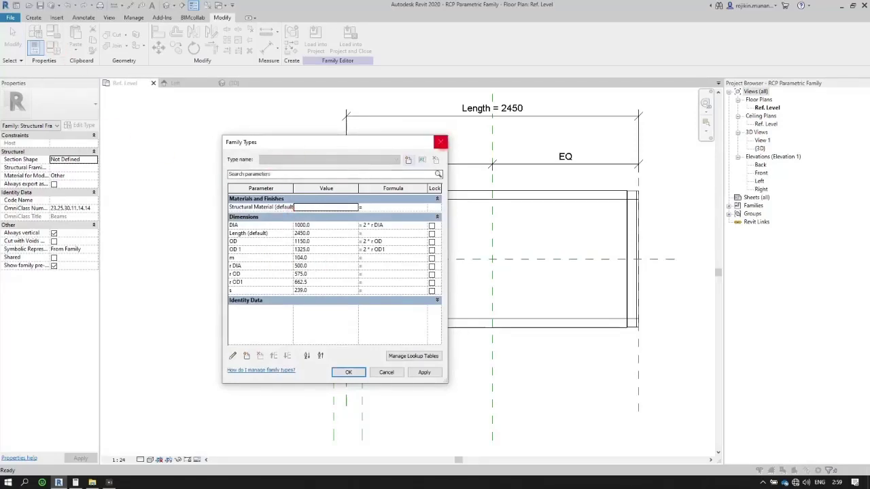
pyautogui.click(441, 142)
pyautogui.click(189, 82)
pyautogui.scroll(-4, 442, 218)
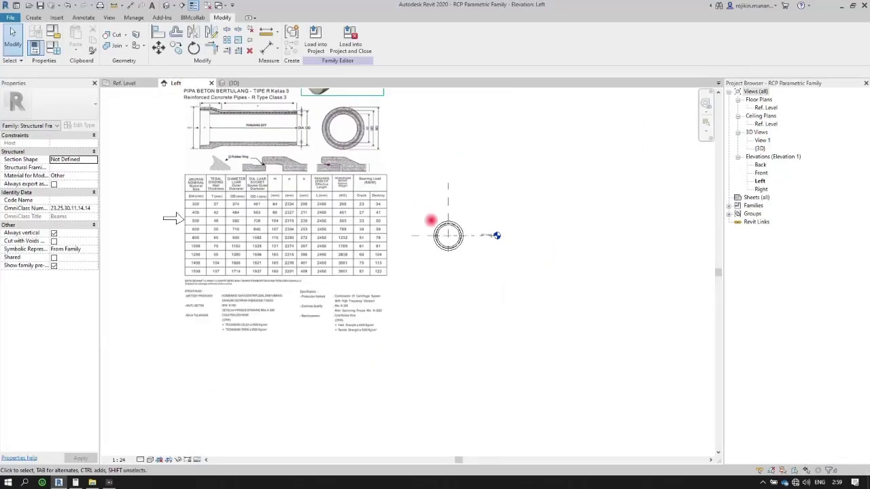
pyautogui.scroll(2, 197, 253)
pyautogui.scroll(2, 202, 191)
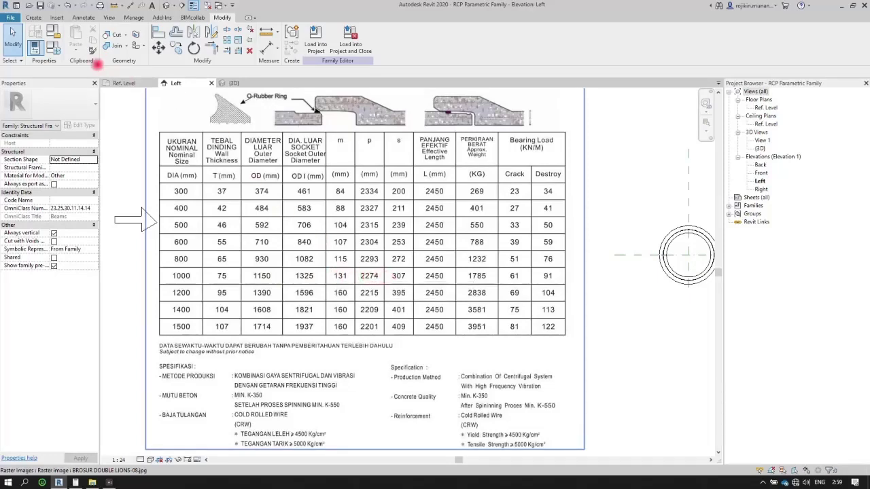
# Step: In Family Types, change m to 131 and s to 307 and accept
pyautogui.click(53, 47)
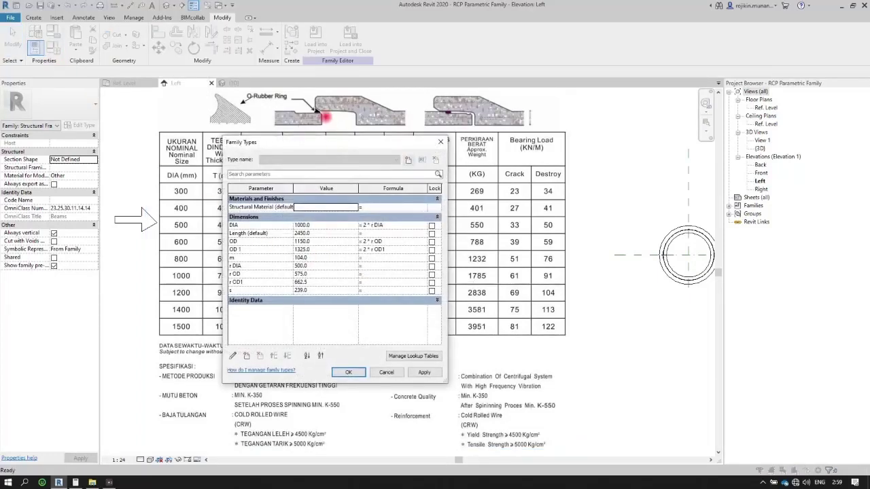
pyautogui.moveTo(333, 142); pyautogui.dragTo(154, 122)
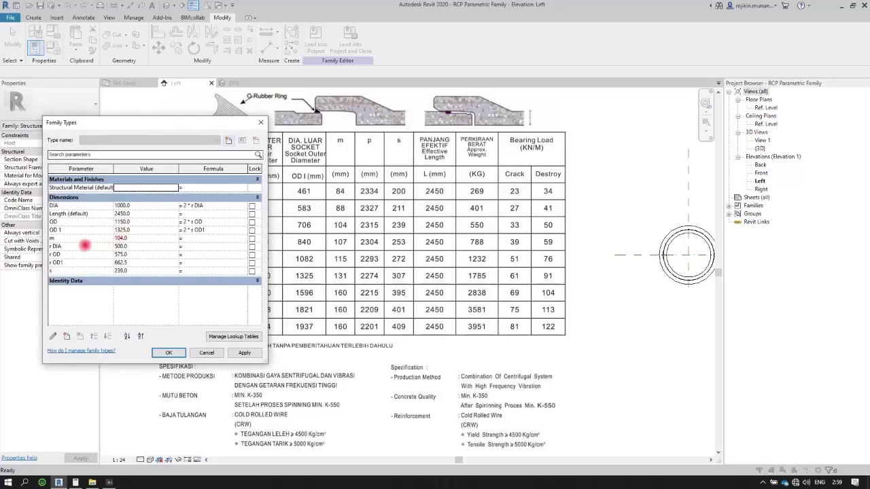
pyautogui.click(138, 237)
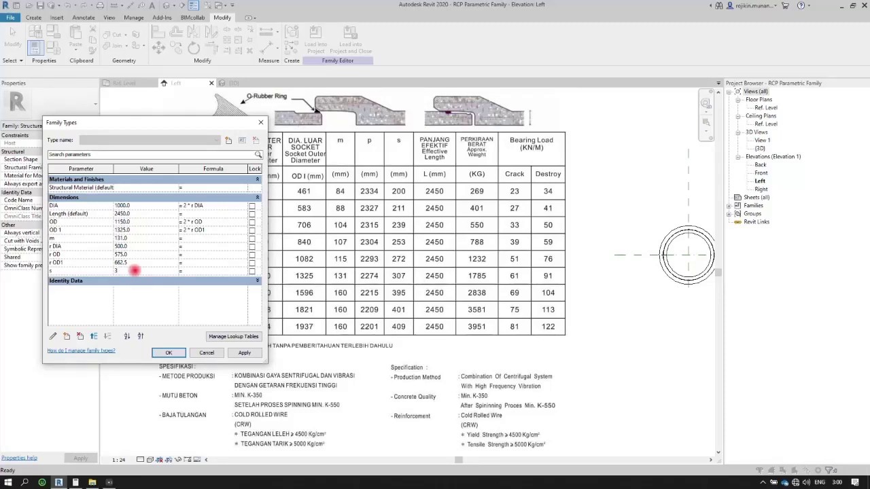
pyautogui.click(146, 271)
pyautogui.write('07')
pyautogui.click(173, 353)
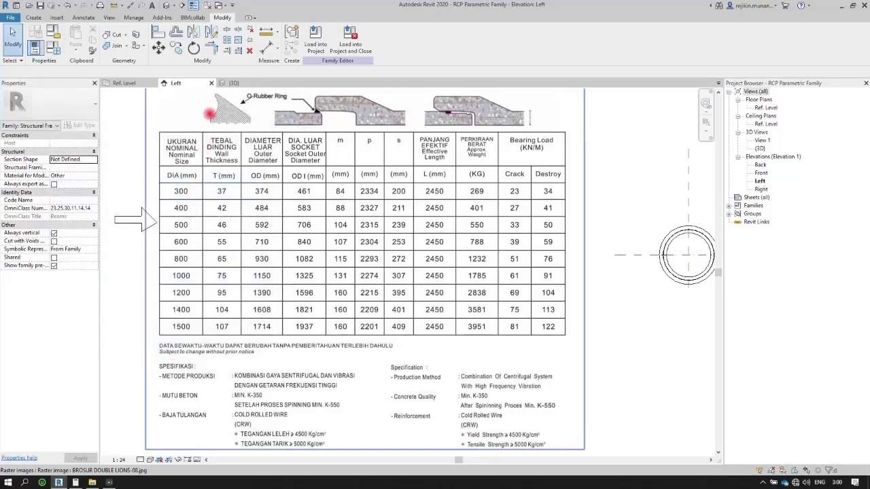
# Step: In the Ref. Level plan, align the socket void's left edge to the left reference plane
pyautogui.click(131, 83)
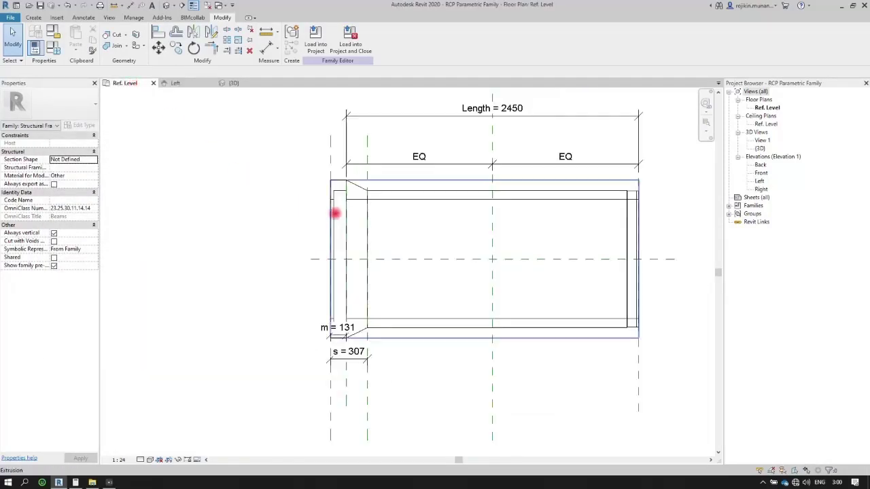
pyautogui.scroll(2, 334, 214)
pyautogui.scroll(-1, 335, 213)
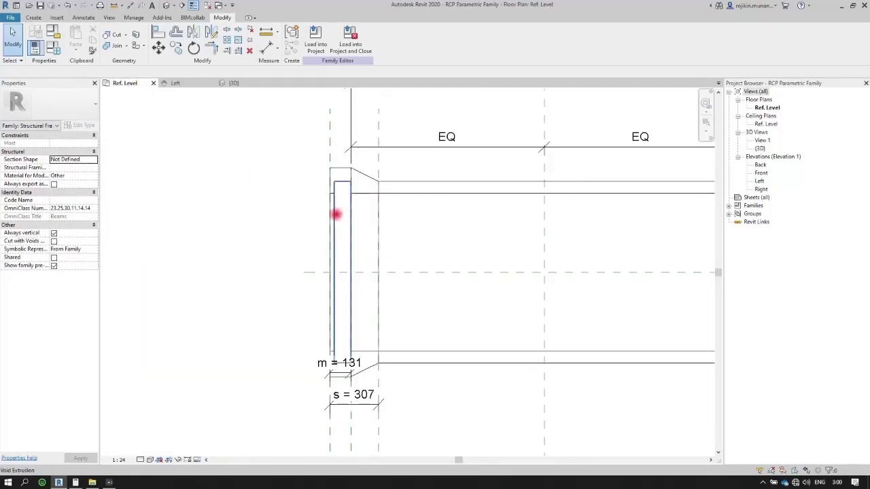
pyautogui.click(335, 213)
pyautogui.click(319, 216)
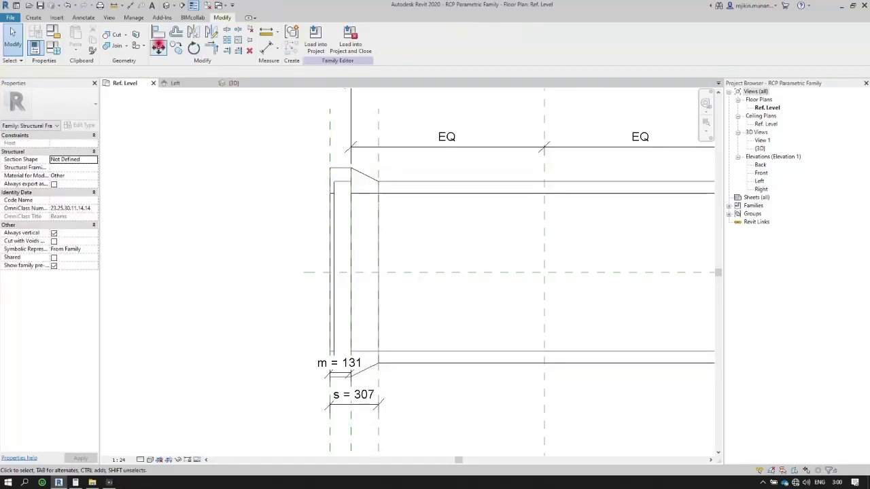
pyautogui.click(158, 32)
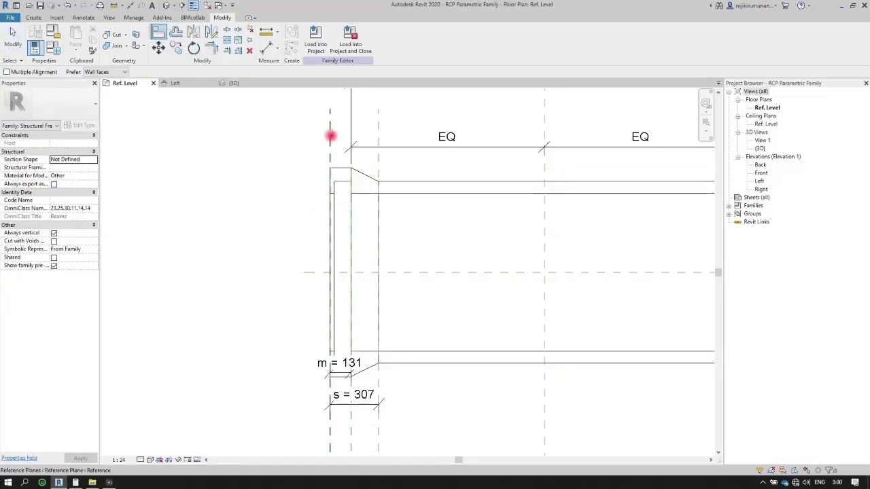
pyautogui.click(330, 136)
pyautogui.click(334, 233)
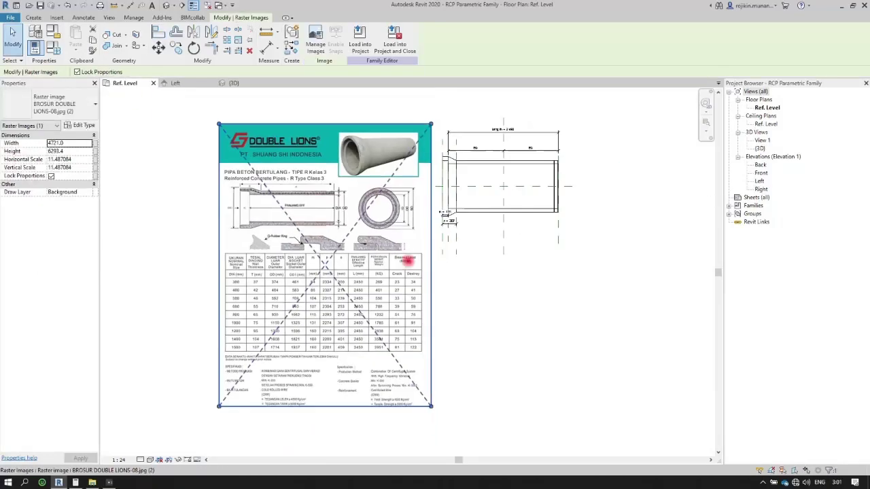
# Step: Reopen Family Types and move it beside the brochure table
pyautogui.scroll(2, 505, 146)
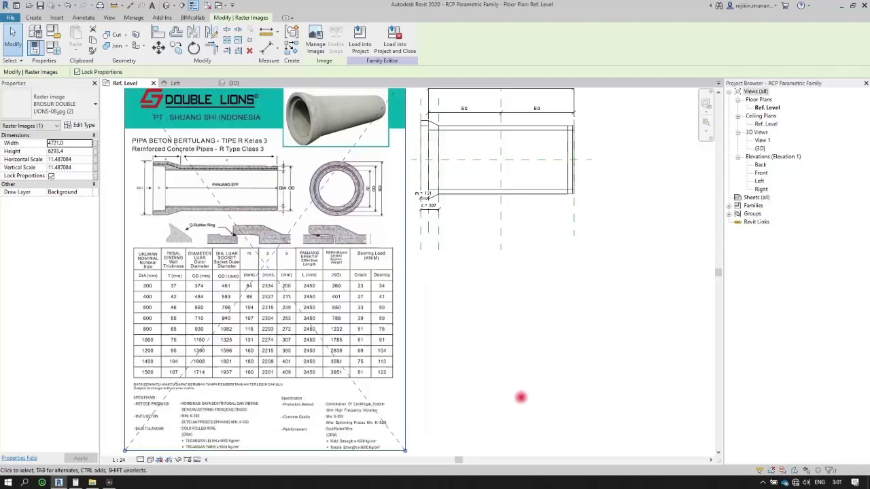
pyautogui.scroll(1, 520, 394)
pyautogui.scroll(-1, 490, 238)
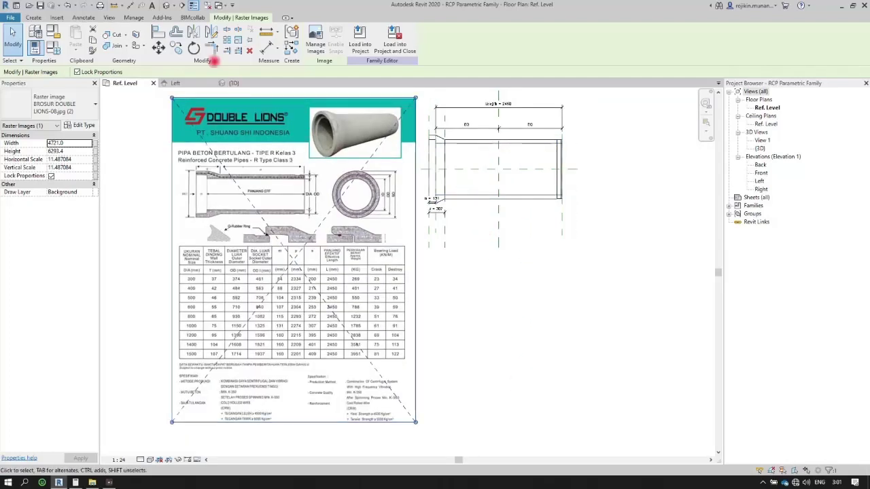
pyautogui.click(53, 49)
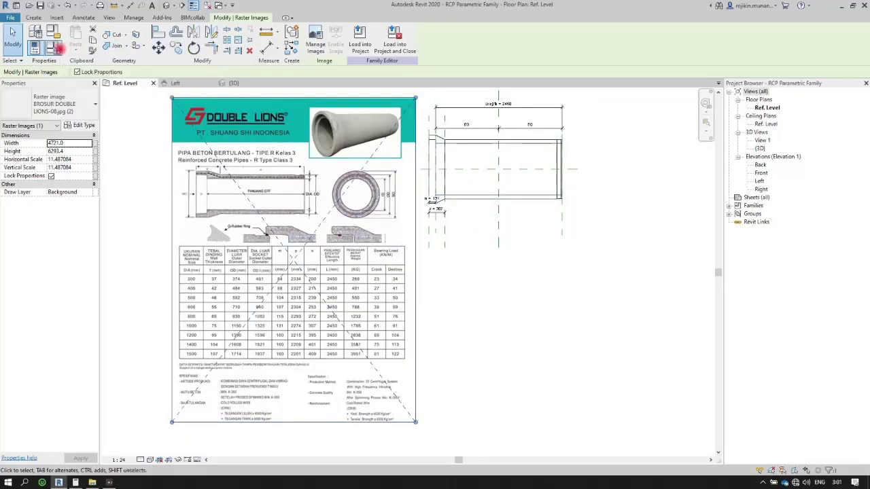
pyautogui.moveTo(117, 122)
pyautogui.mouseDown()
pyautogui.moveTo(504, 262)
pyautogui.moveTo(504, 272)
pyautogui.mouseUp()
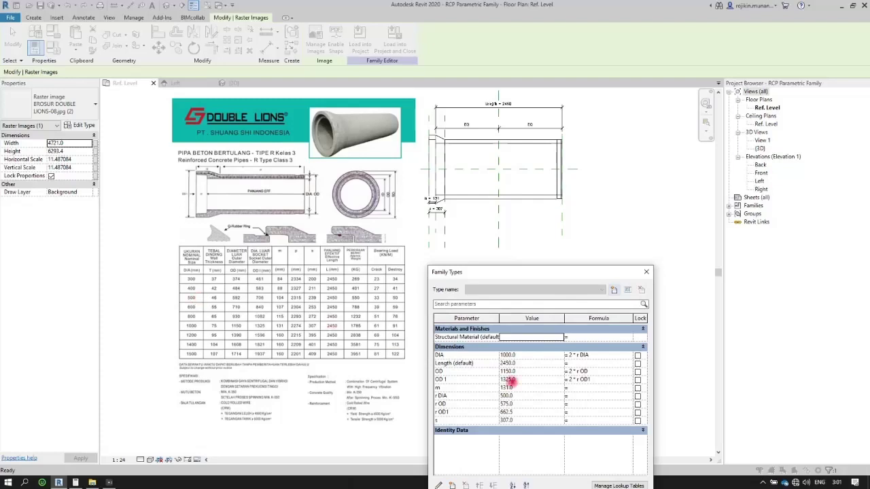
# Step: Enter the 500 mm row sizes: DIA 500, OD 592, OD 1 706, m 104, s 239, and confirm
pyautogui.click(528, 355)
pyautogui.doubleClick(527, 355)
pyautogui.write('500')
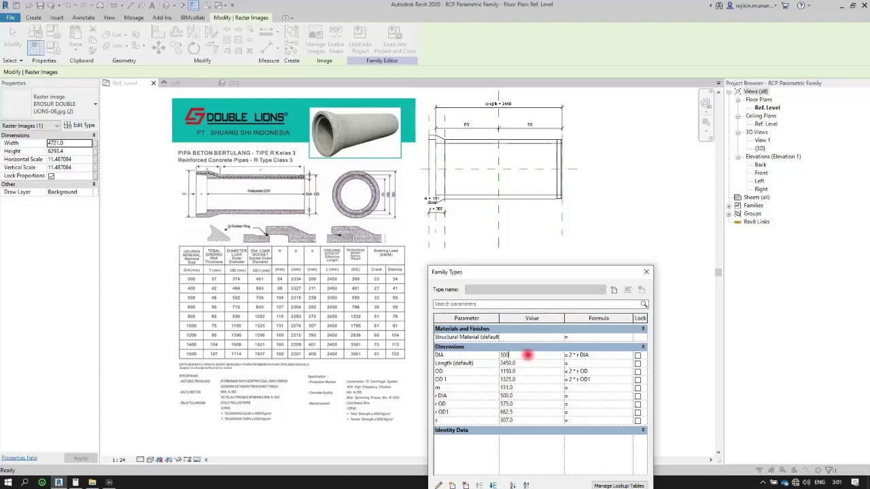
pyautogui.press('Return')
pyautogui.doubleClick(530, 371)
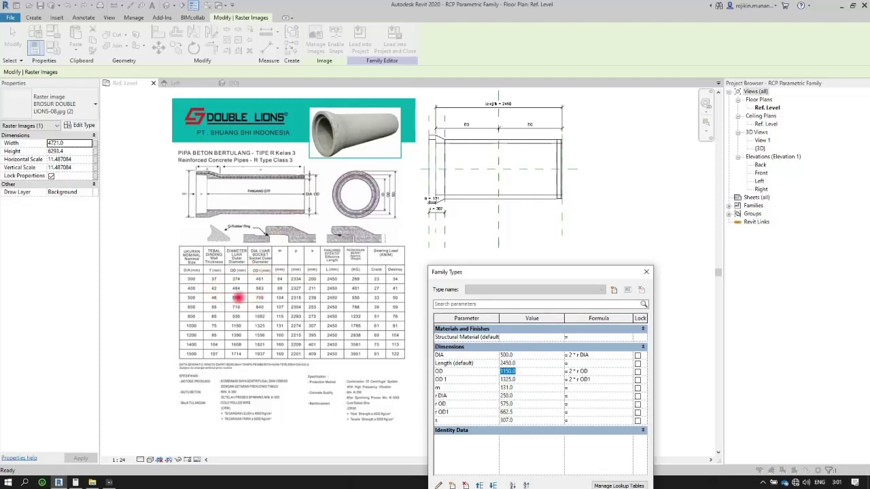
pyautogui.write('592')
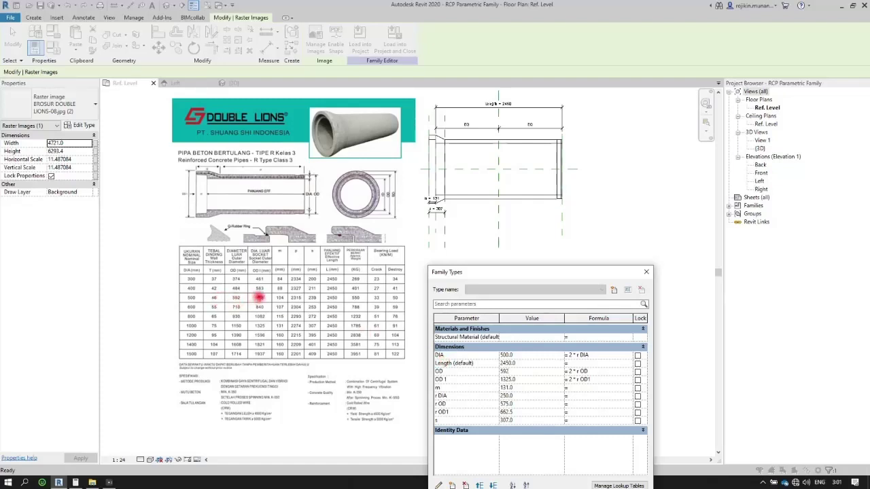
pyautogui.click(521, 379)
pyautogui.write('104')
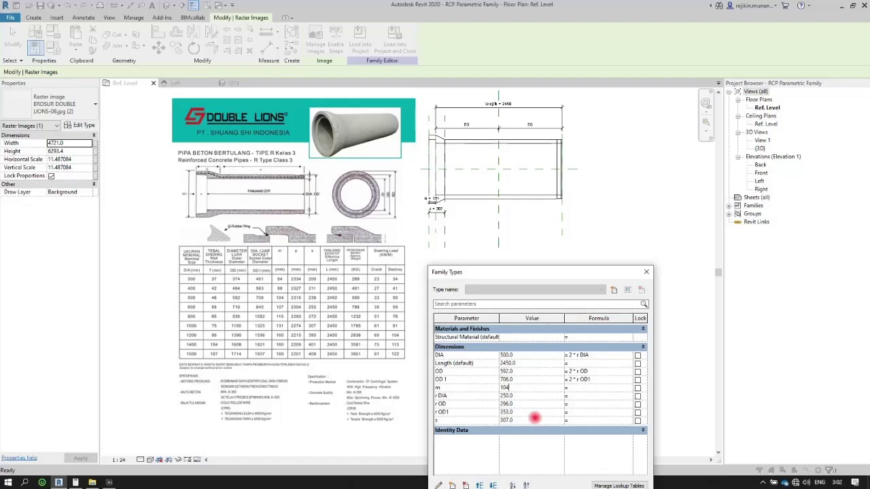
pyautogui.doubleClick(519, 420)
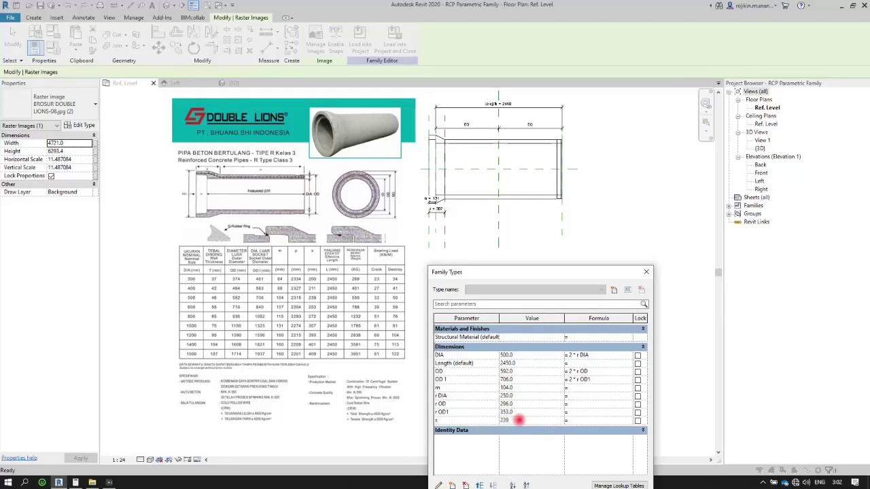
pyautogui.write('239')
pyautogui.moveTo(561, 275); pyautogui.dragTo(550, 251)
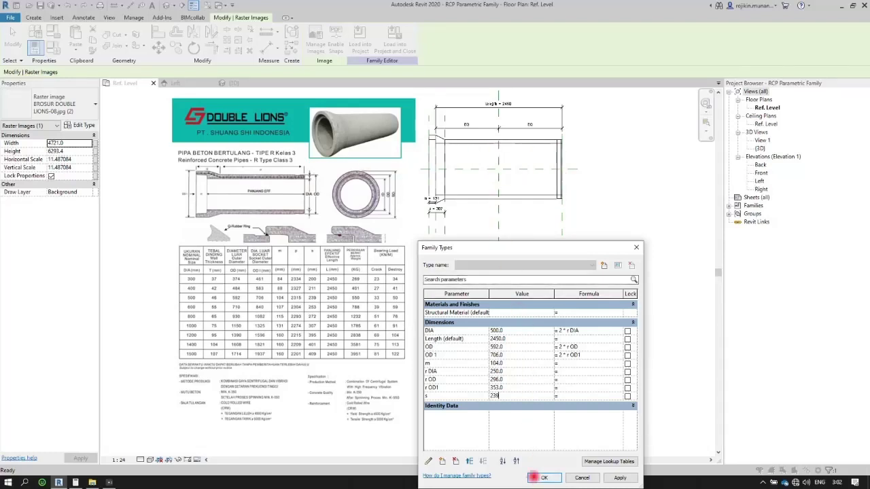
pyautogui.click(535, 478)
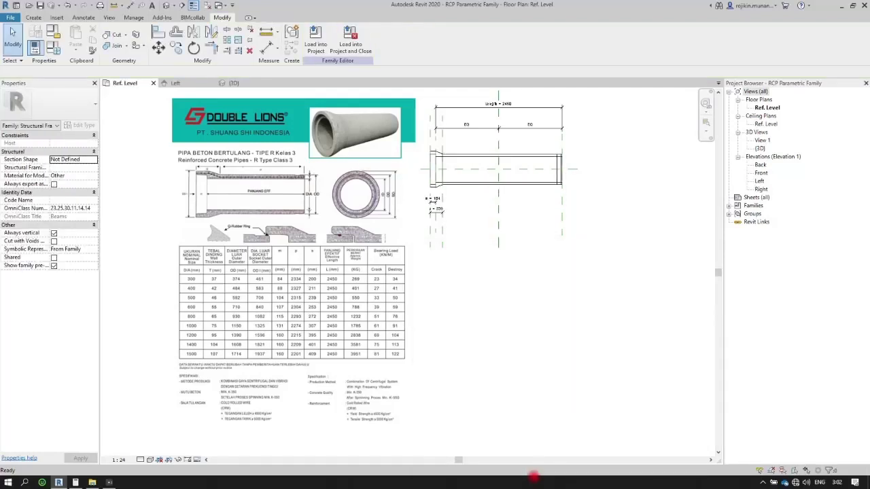
# Step: Switch to the 3D view to check the resized 500 mm concrete pipe
pyautogui.scroll(1, 414, 149)
pyautogui.scroll(2, 414, 145)
pyautogui.scroll(-1, 417, 147)
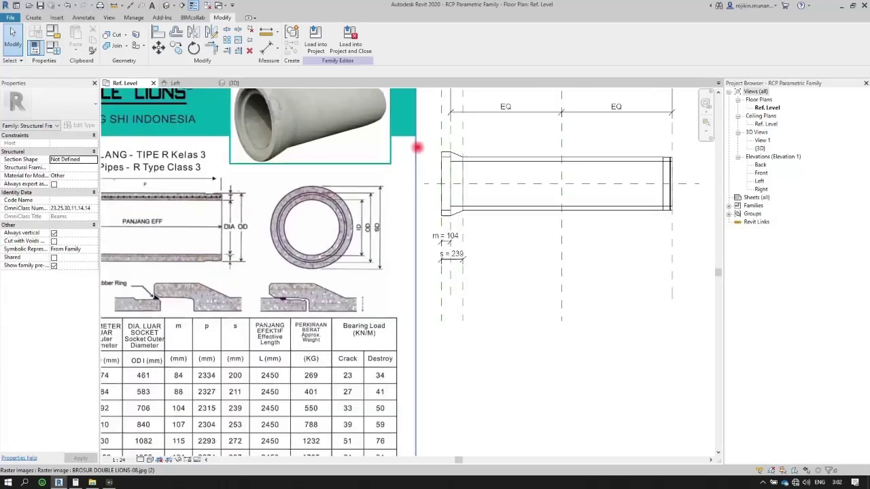
pyautogui.scroll(-1, 425, 149)
pyautogui.scroll(2, 652, 166)
pyautogui.scroll(-3, 599, 145)
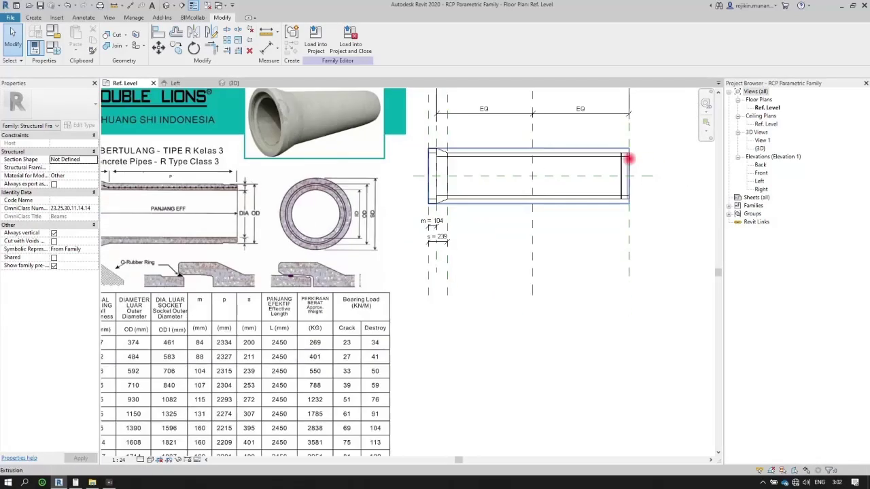
pyautogui.click(234, 82)
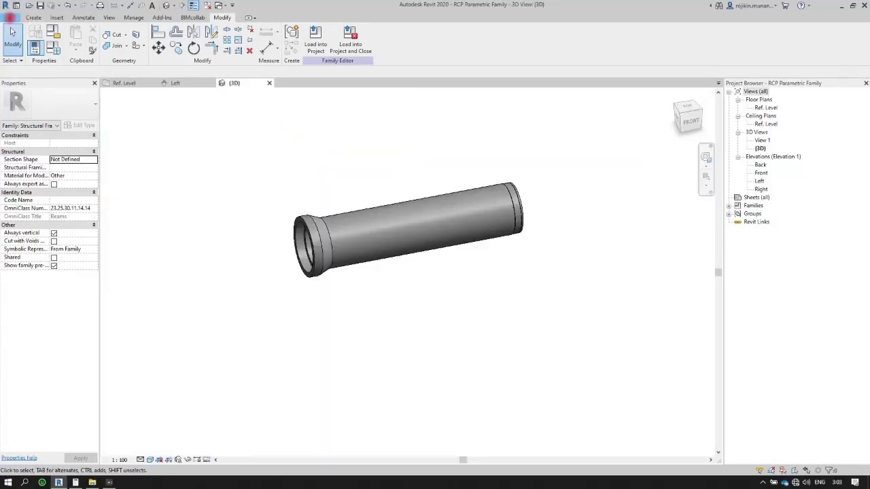
pyautogui.click(14, 17)
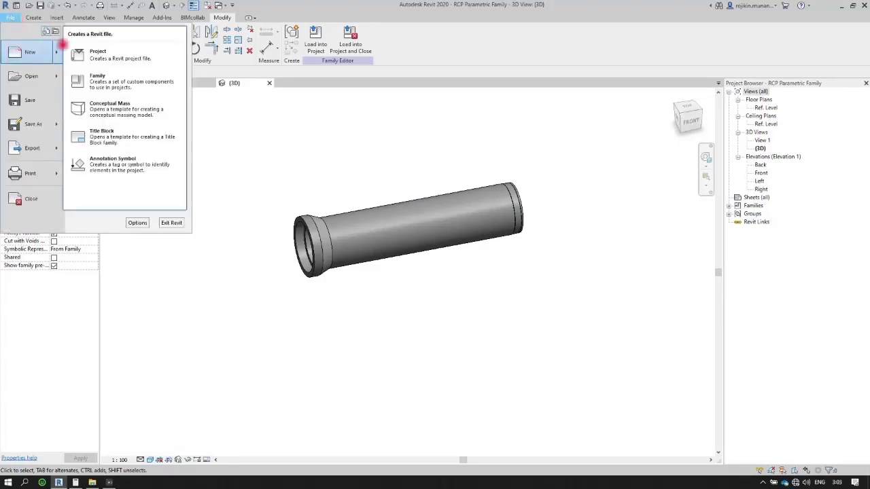
# Step: Create a new project and choose its measurement system
pyautogui.click(108, 47)
pyautogui.click(387, 175)
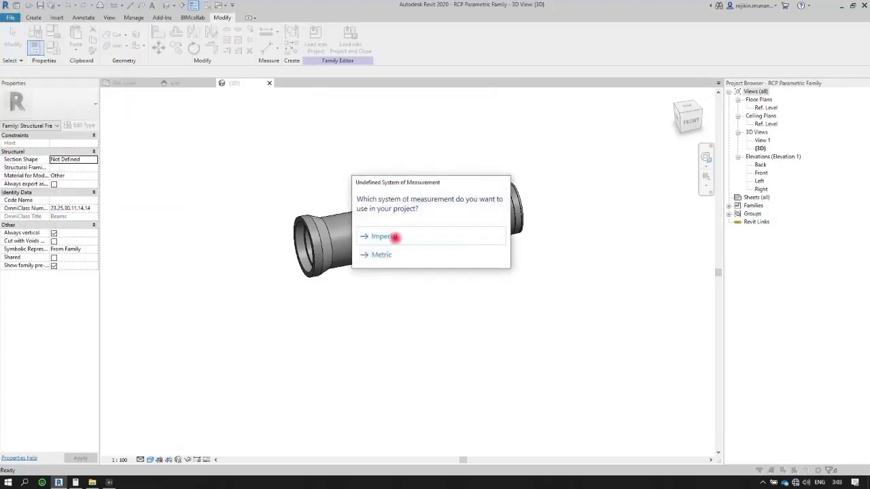
pyautogui.click(397, 253)
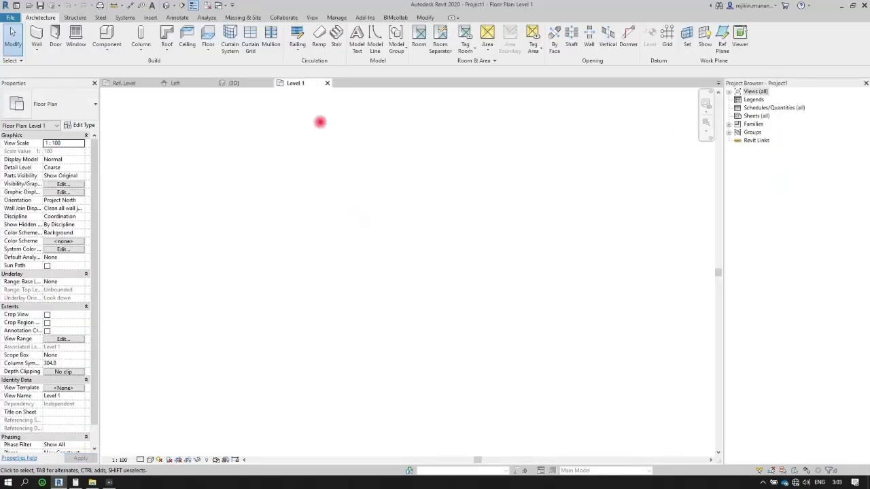
# Step: Close the family's extra views, load RCP Parametric Family into the project, and save it
pyautogui.click(234, 82)
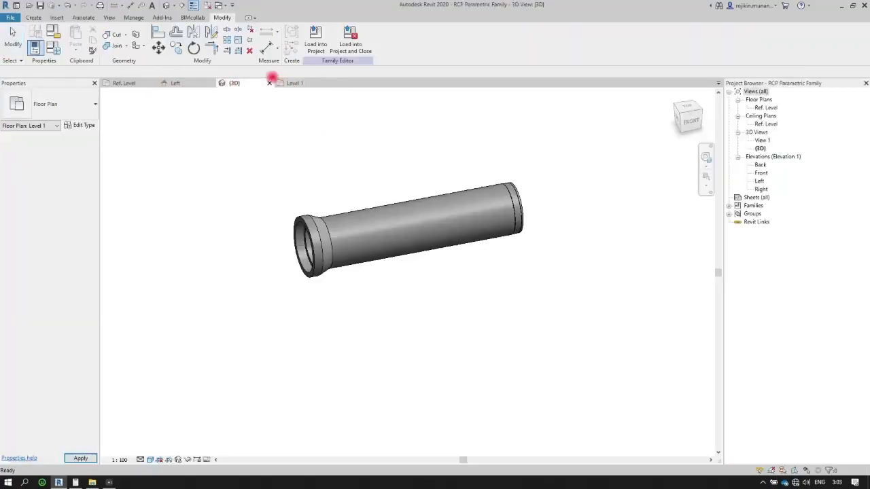
pyautogui.click(269, 83)
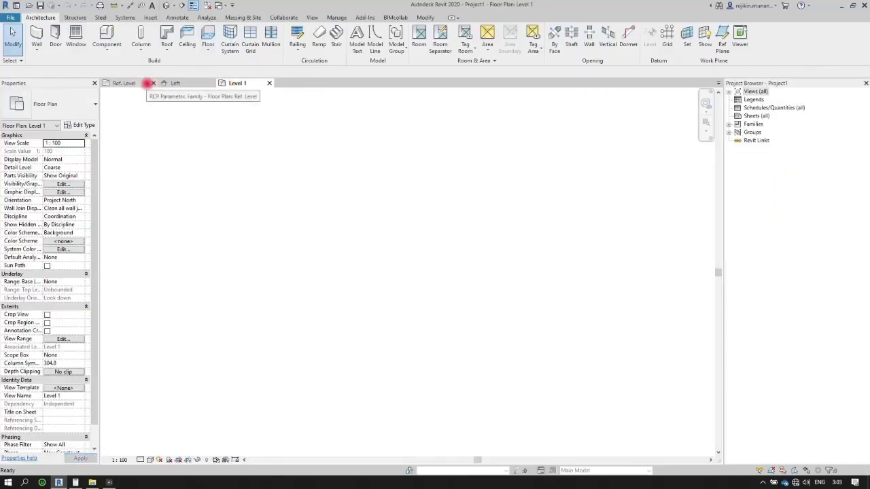
pyautogui.click(153, 83)
pyautogui.click(132, 82)
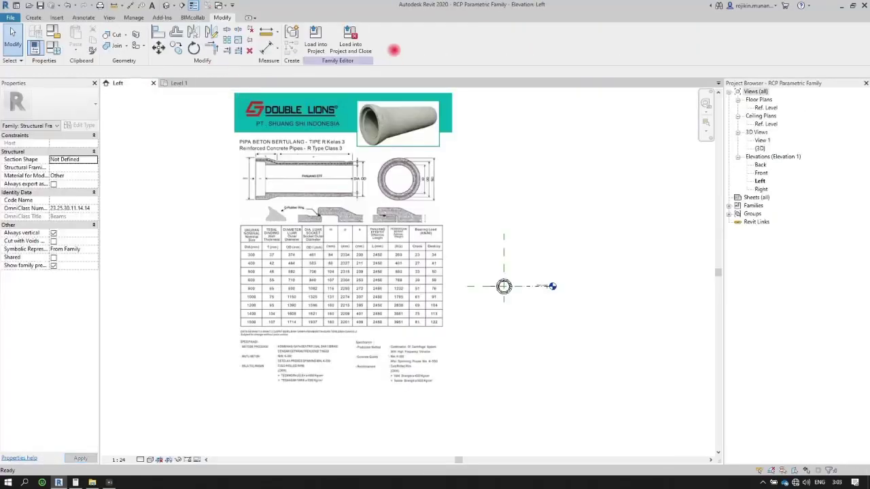
pyautogui.click(350, 44)
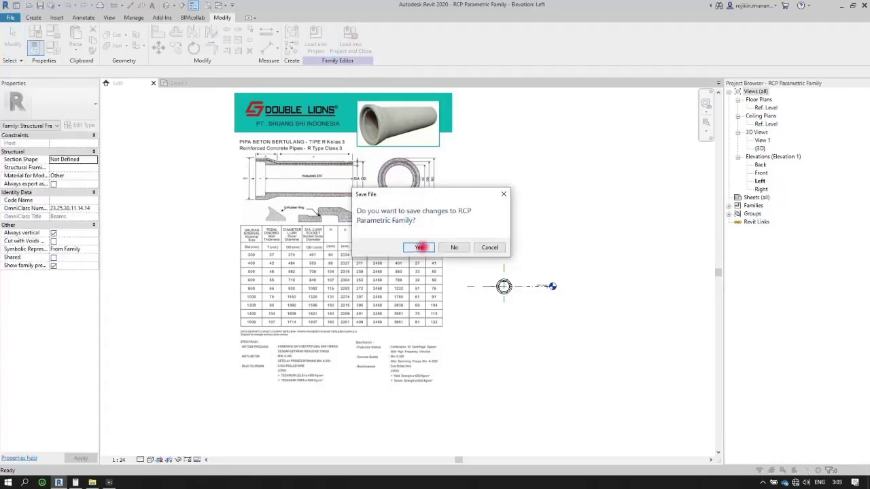
pyautogui.click(420, 247)
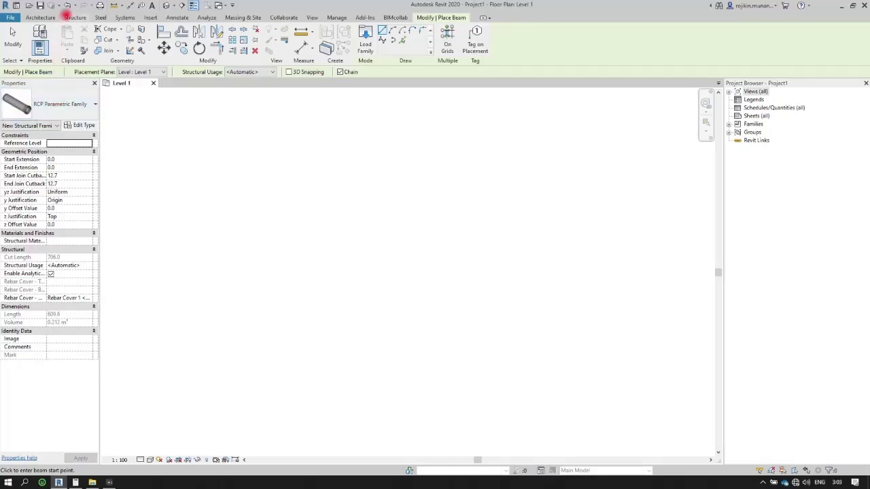
# Step: Place a 2450 mm RCP Parametric Family beam on Level 1 and view it in 3D
pyautogui.click(71, 17)
pyautogui.click(33, 38)
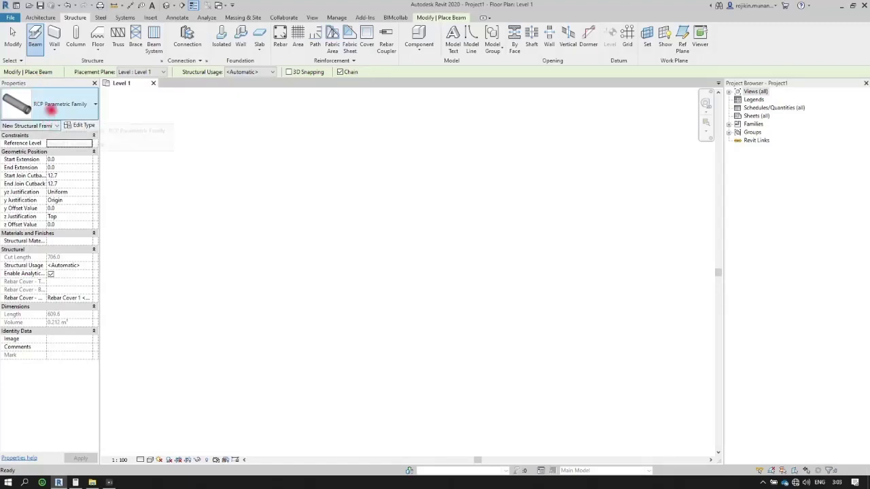
pyautogui.click(54, 105)
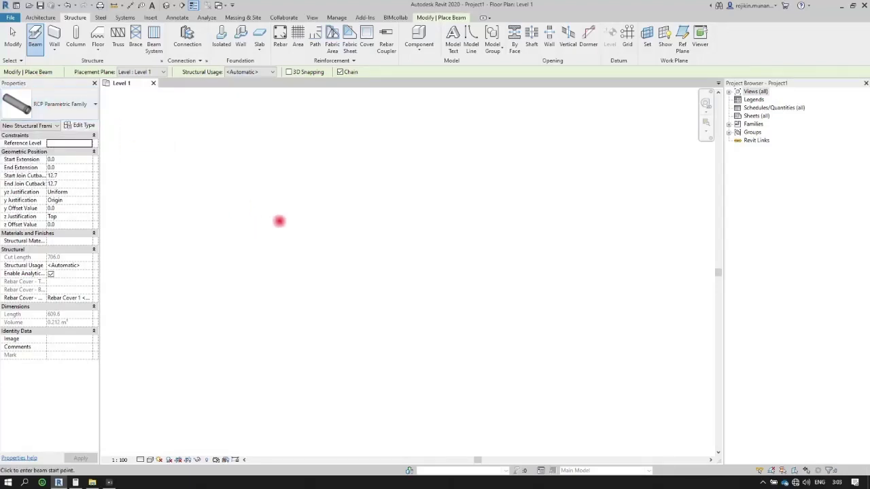
pyautogui.click(279, 221)
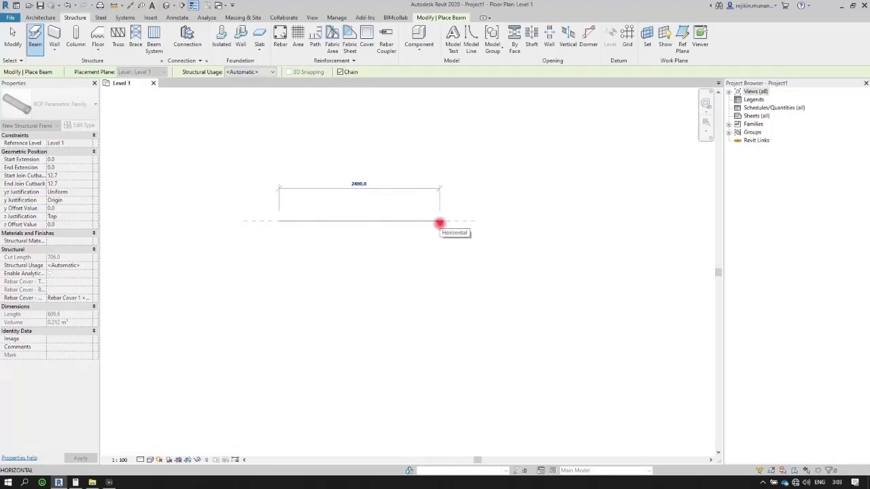
pyautogui.write('2450')
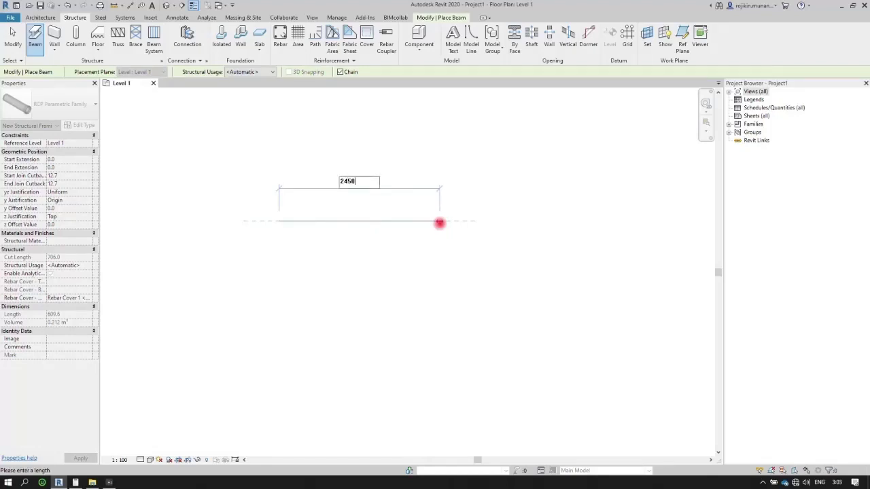
pyautogui.press('Return')
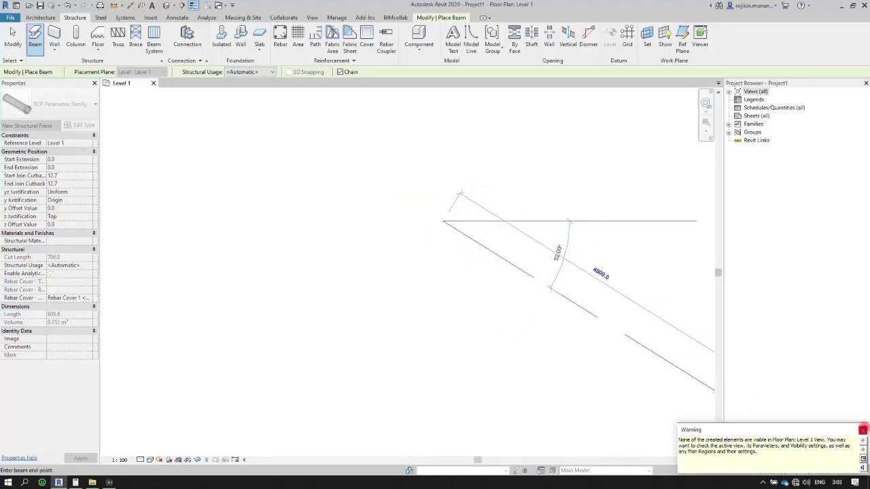
pyautogui.click(862, 429)
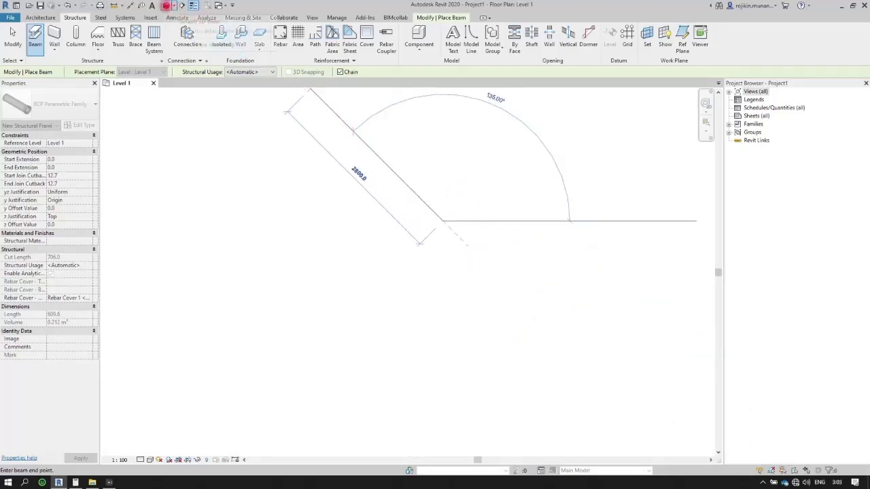
pyautogui.click(165, 6)
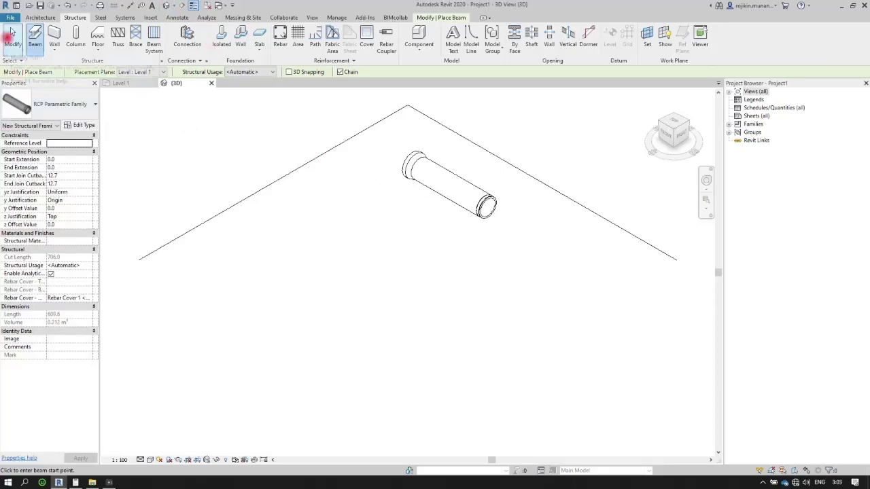
# Step: Exit beam placement and orbit the 3D view to see the pipe end-on
pyautogui.click(12, 34)
pyautogui.click(445, 192)
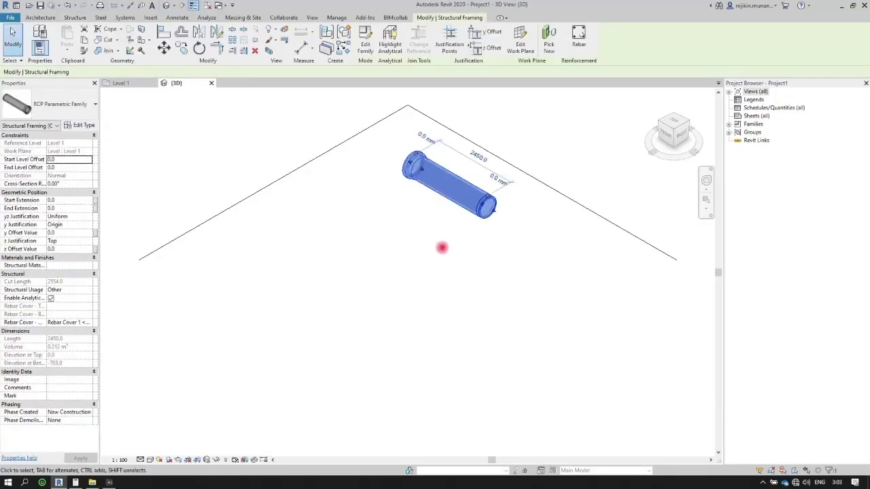
pyautogui.keyDown('shift'); pyautogui.moveTo(445, 247); pyautogui.dragTo(517, 288, button='middle'); pyautogui.keyUp('shift')
pyautogui.scroll(2, 480, 161)
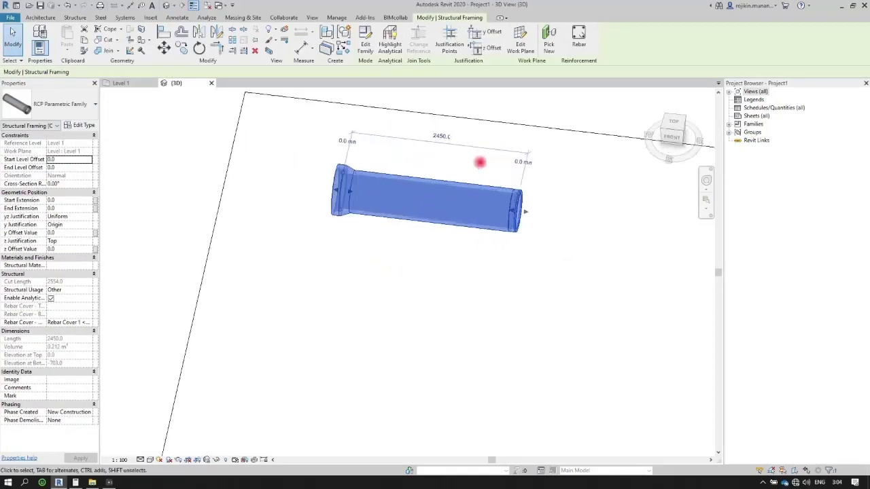
pyautogui.moveTo(480, 162)
pyautogui.keyDown('shift'); pyautogui.mouseDown(button='middle')
pyautogui.moveTo(458, 136)
pyautogui.moveTo(526, 200)
pyautogui.moveTo(521, 126)
pyautogui.mouseUp(button='middle'); pyautogui.keyUp('shift')
pyautogui.click(464, 362)
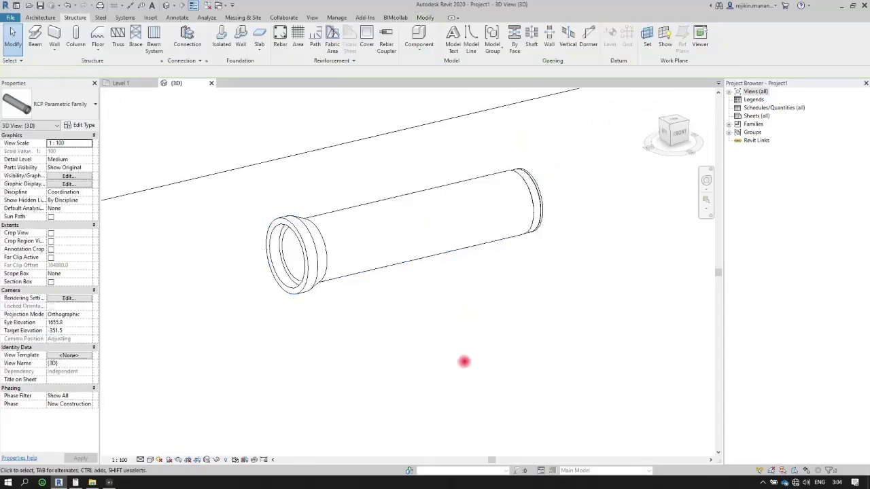
pyautogui.scroll(-4, 544, 313)
pyautogui.scroll(2, 424, 297)
pyautogui.scroll(2, 401, 312)
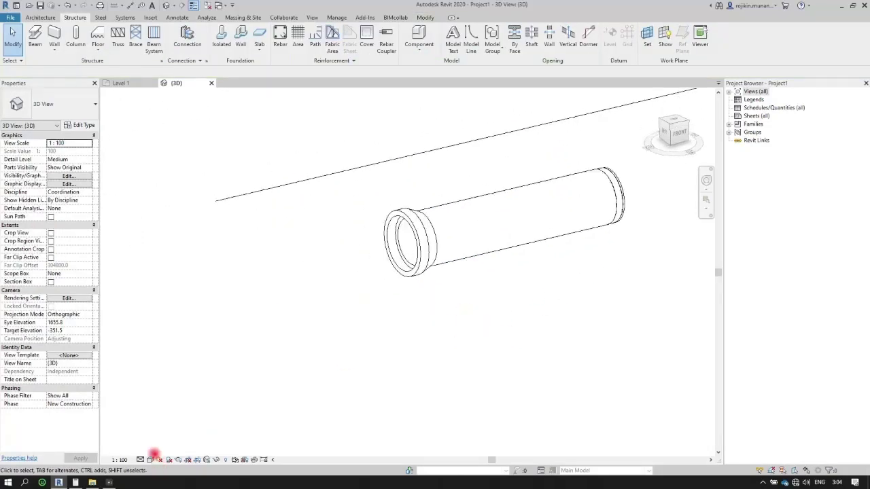
# Step: Switch the project 3D view to the Shaded visual style
pyautogui.click(150, 459)
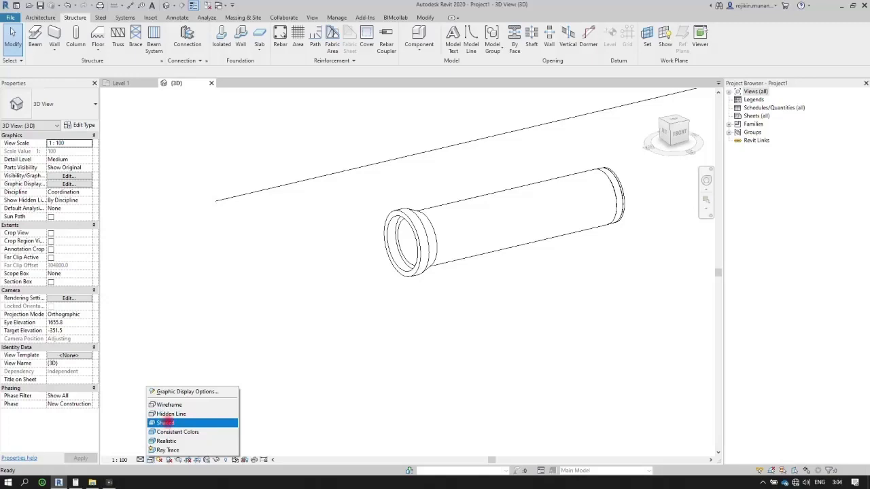
pyautogui.click(165, 423)
pyautogui.scroll(3, 414, 332)
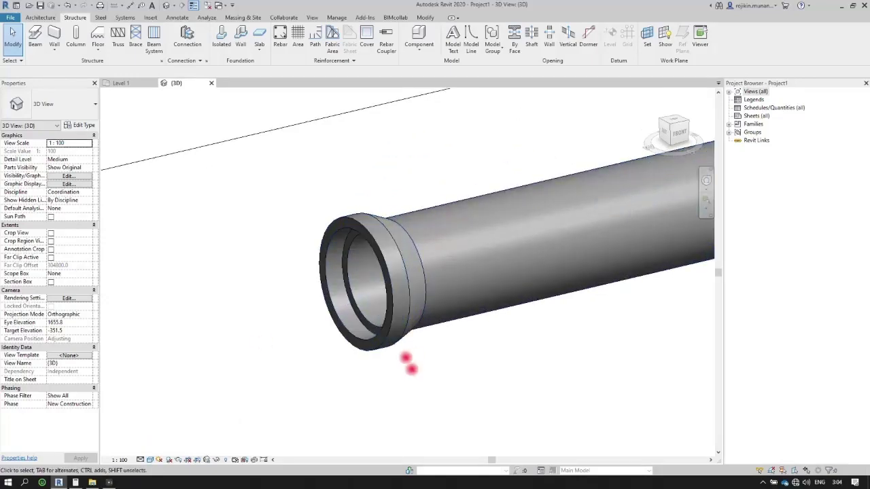
pyautogui.scroll(-2, 295, 307)
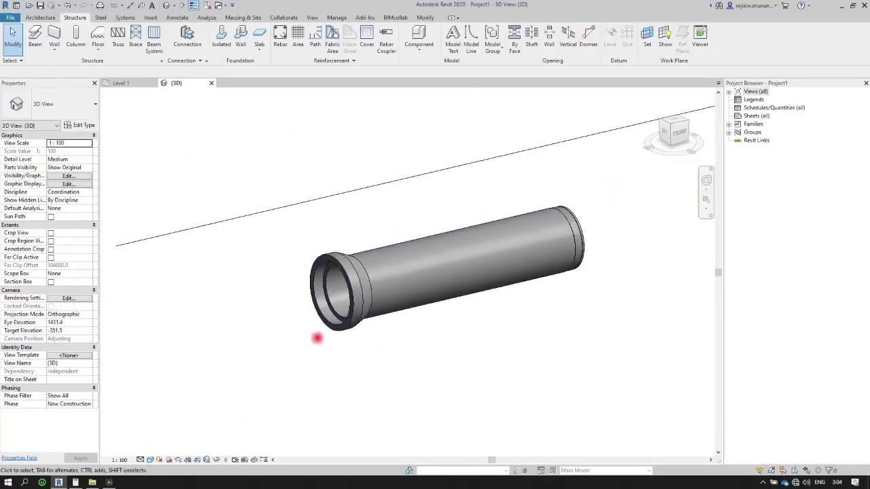
pyautogui.scroll(1, 316, 338)
# Step: Open the RCP pipe family for editing and shade its view
pyautogui.doubleClick(376, 302)
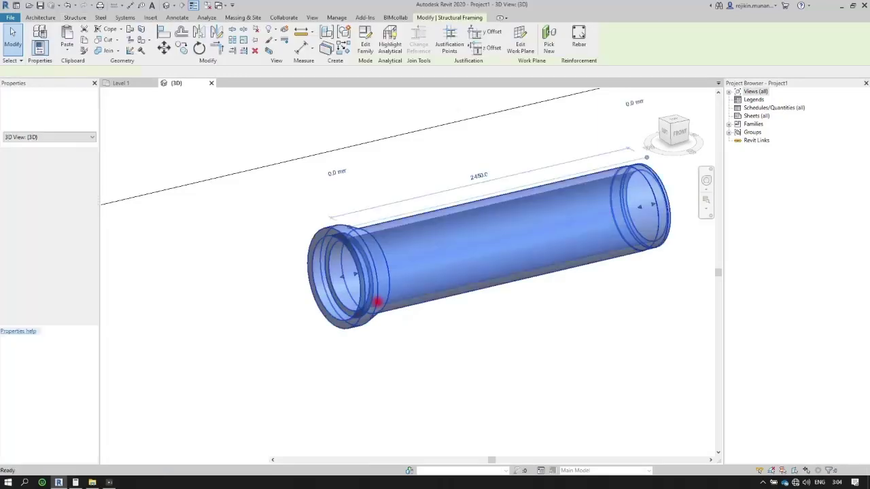
pyautogui.scroll(-2, 429, 269)
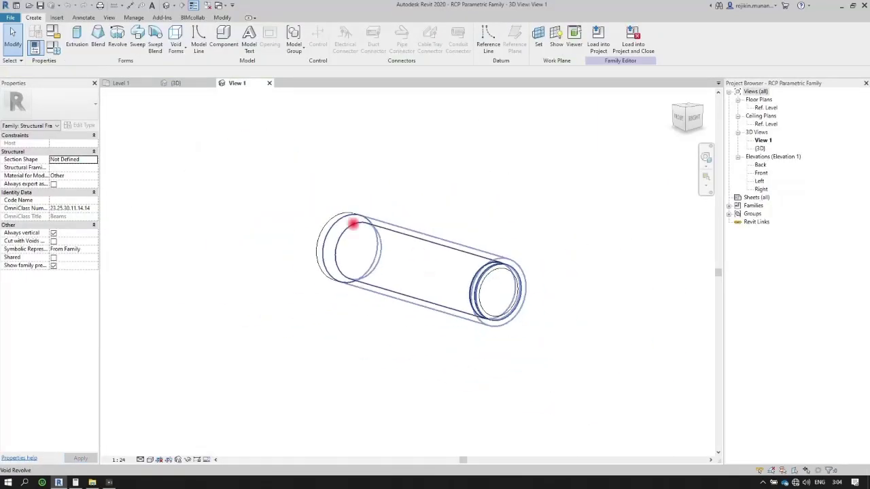
pyautogui.click(151, 460)
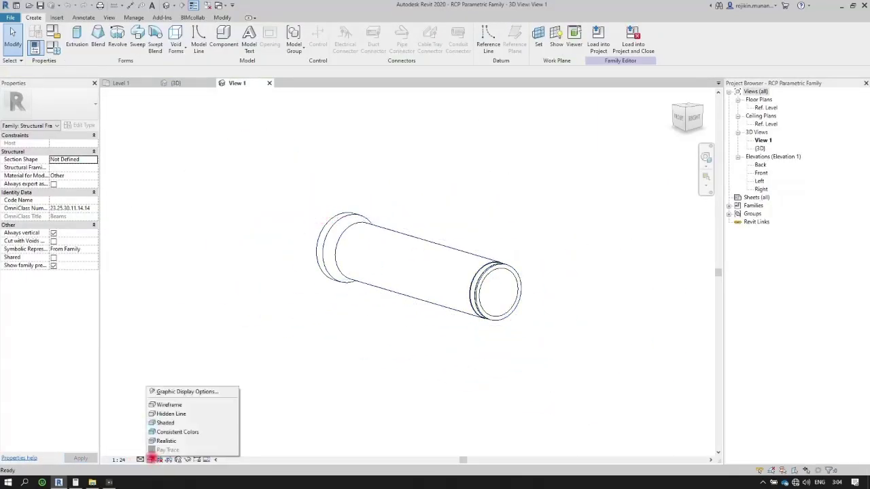
pyautogui.click(171, 425)
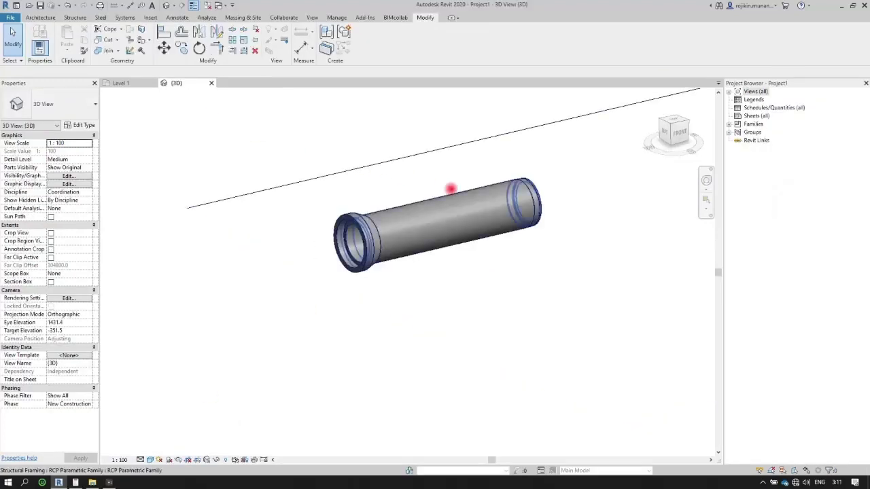
pyautogui.scroll(2, 388, 365)
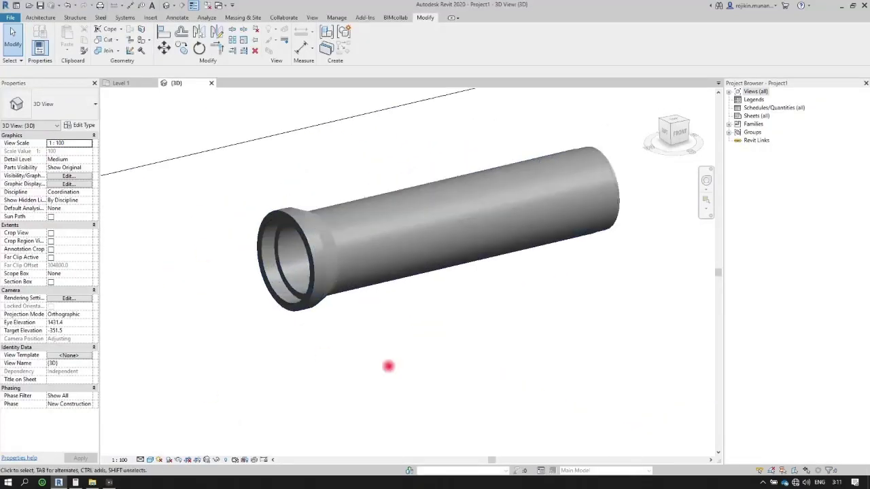
pyautogui.click(305, 215)
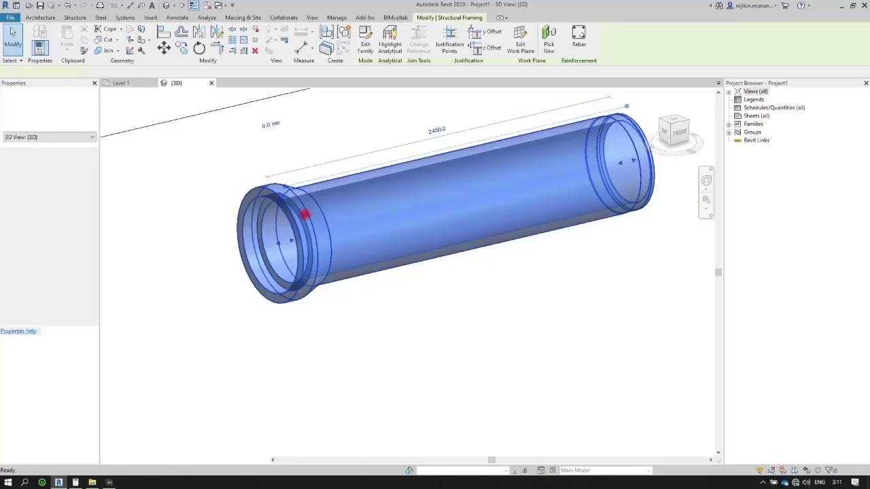
pyautogui.doubleClick(306, 215)
# Step: Turn the socket end to the left and select the pipe body extrusion's material setting
pyautogui.scroll(-2, 305, 151)
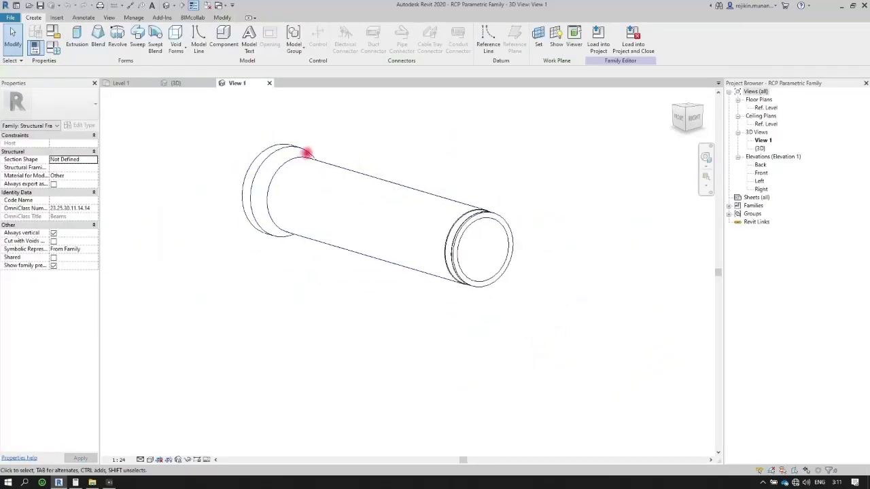
pyautogui.moveTo(255, 280)
pyautogui.keyDown('shift'); pyautogui.mouseDown(button='middle')
pyautogui.moveTo(472, 285)
pyautogui.moveTo(258, 204)
pyautogui.mouseUp(button='middle'); pyautogui.keyUp('shift')
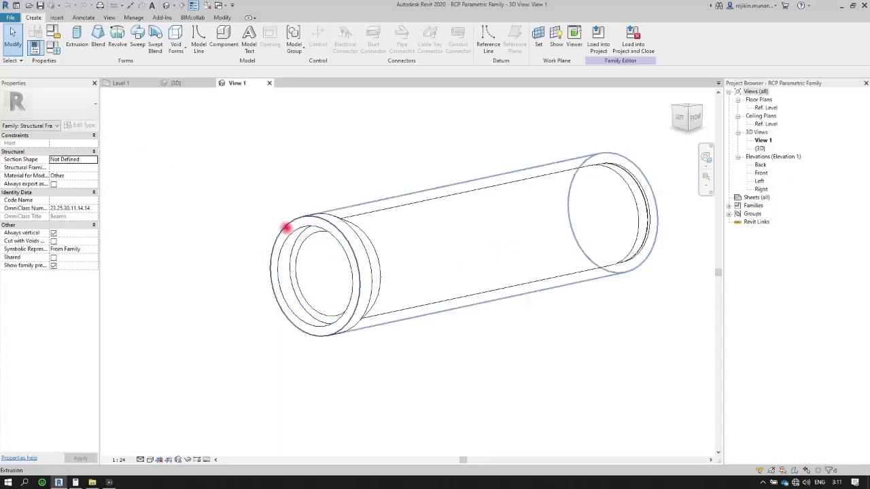
pyautogui.click(297, 231)
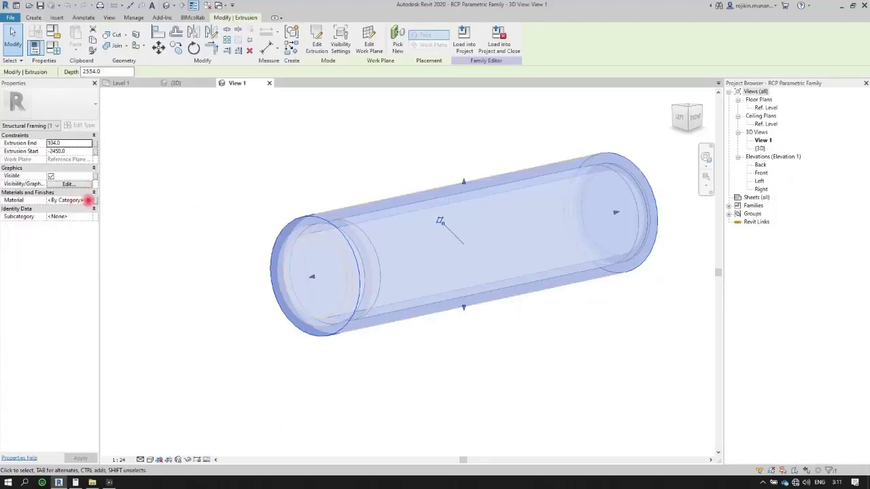
pyautogui.click(89, 201)
# Step: Open the Material Browser for the extrusion and look through the material list
pyautogui.click(88, 200)
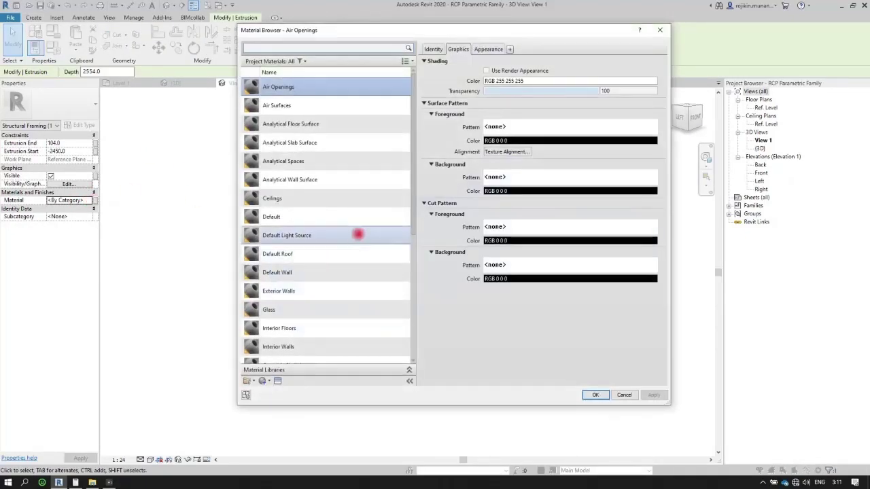
pyautogui.scroll(-1, 306, 195)
pyautogui.scroll(-3, 311, 197)
pyautogui.scroll(-1, 311, 201)
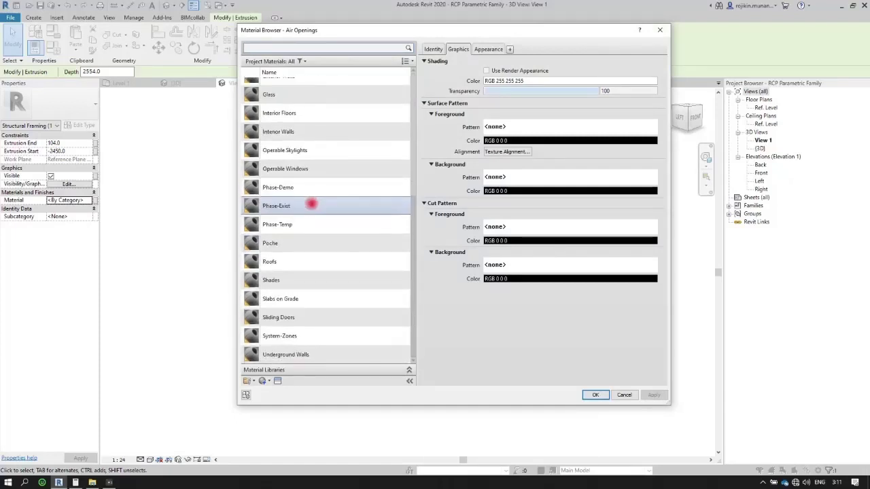
pyautogui.scroll(2, 307, 285)
pyautogui.scroll(3, 305, 298)
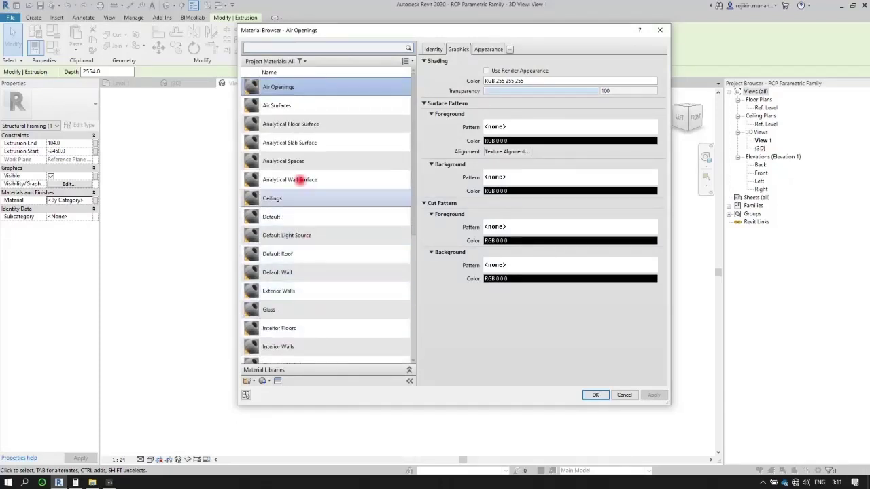
pyautogui.scroll(-1, 284, 217)
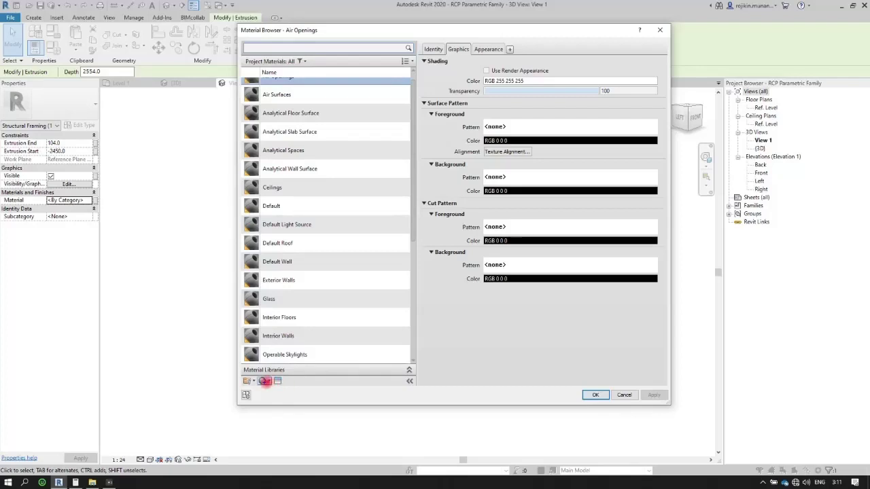
# Step: Create a new material and rename it 'concrete precast'
pyautogui.click(263, 382)
pyautogui.click(274, 390)
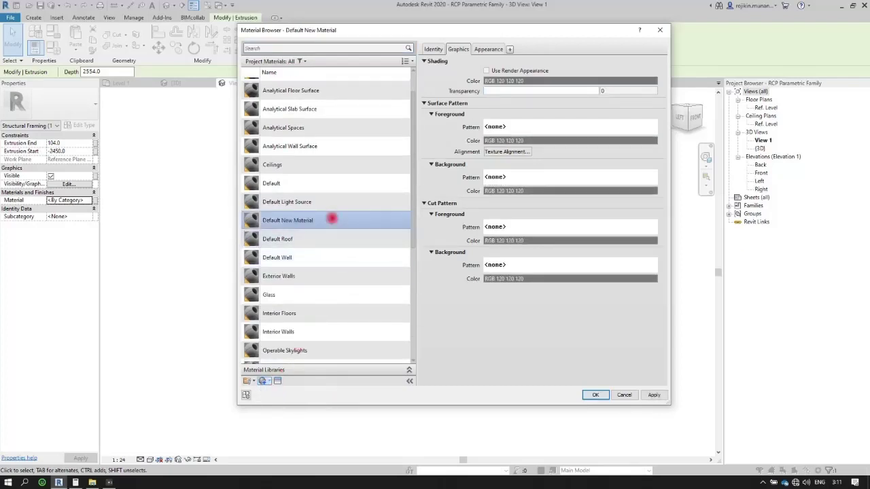
pyautogui.rightClick(327, 213)
pyautogui.click(348, 241)
pyautogui.write('concrete precast')
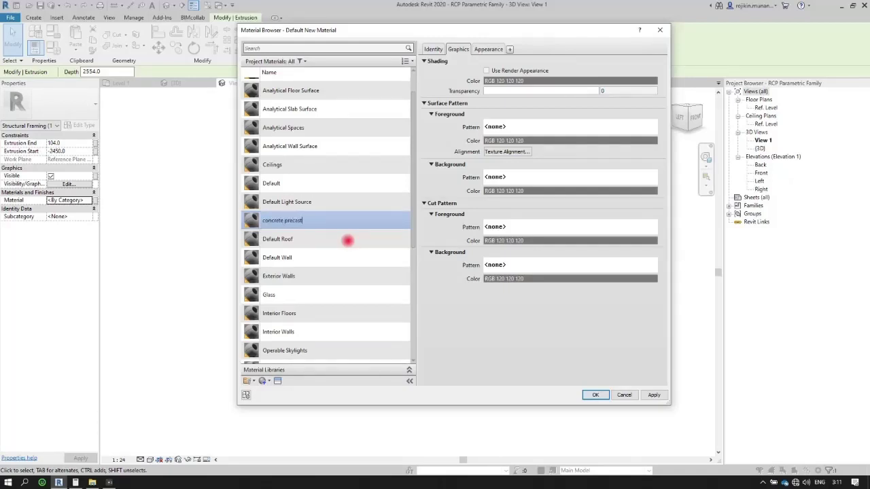
pyautogui.click(344, 232)
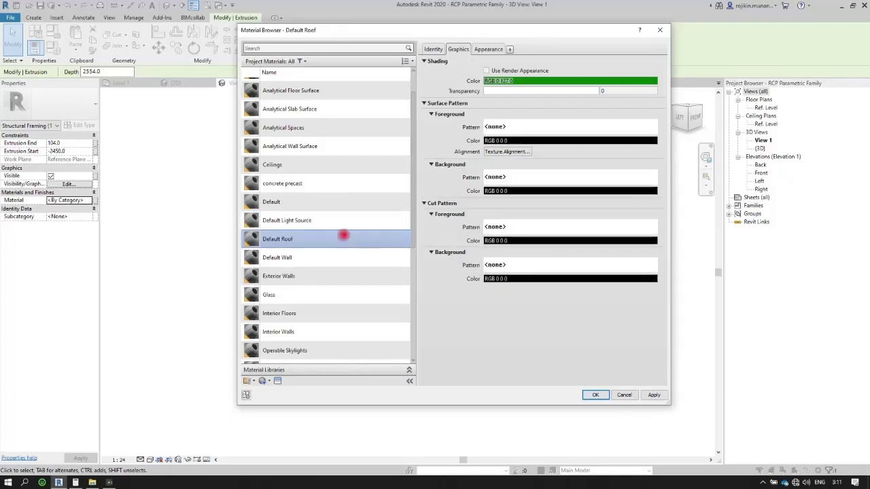
pyautogui.click(335, 186)
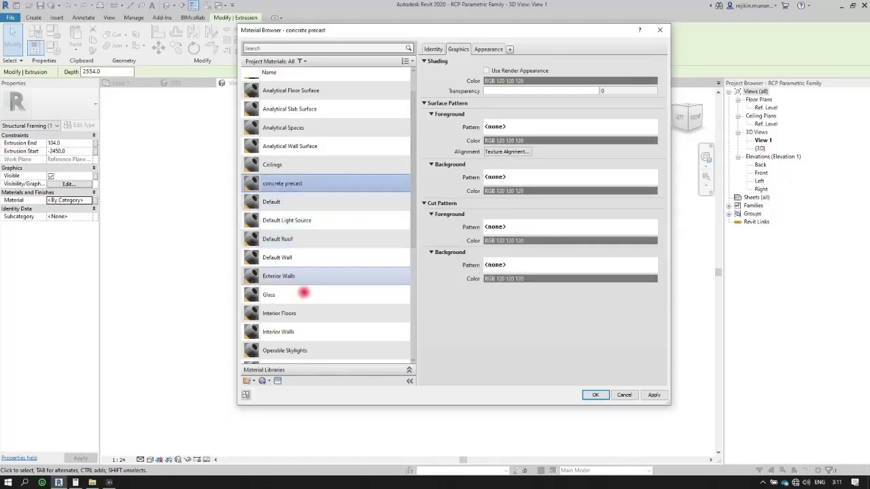
pyautogui.scroll(-1, 302, 299)
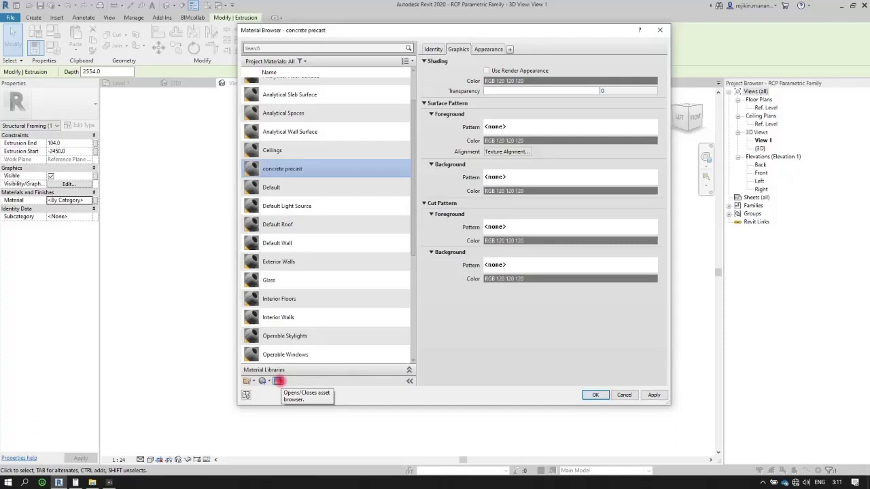
# Step: Give 'concrete precast' the Concrete > Smooth Precast Structural appearance asset and accept it
pyautogui.click(278, 380)
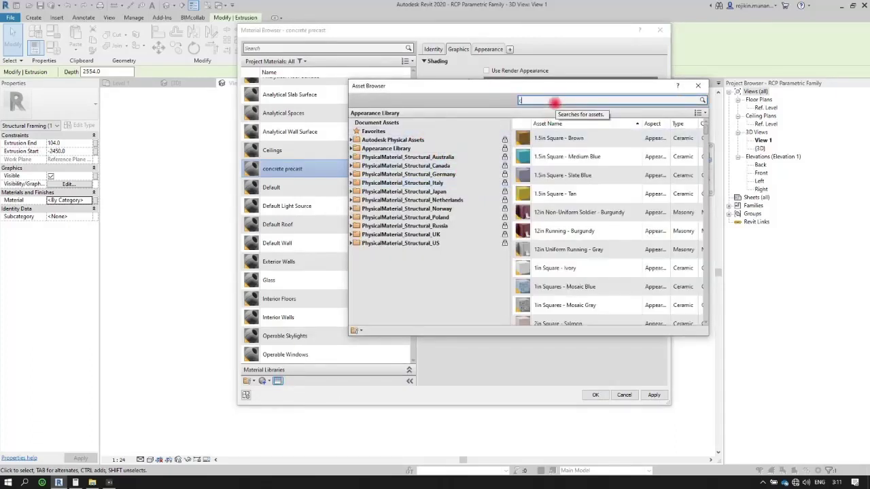
pyautogui.write('oncrete')
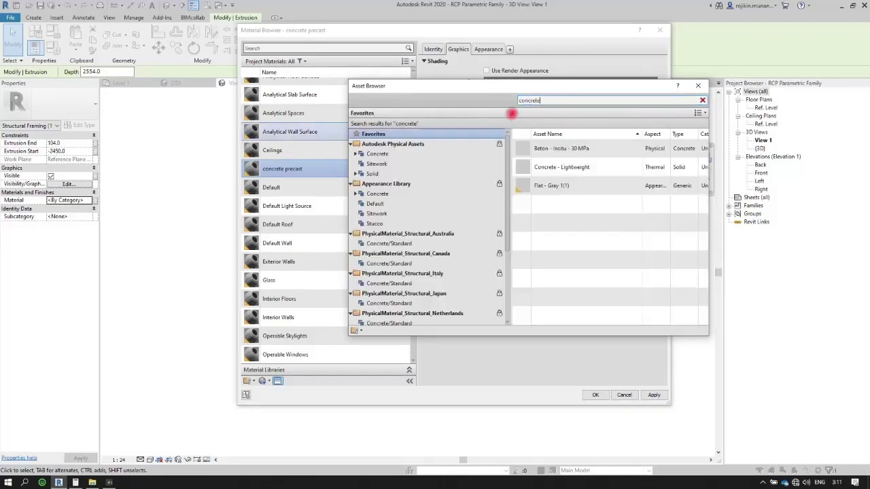
pyautogui.click(377, 153)
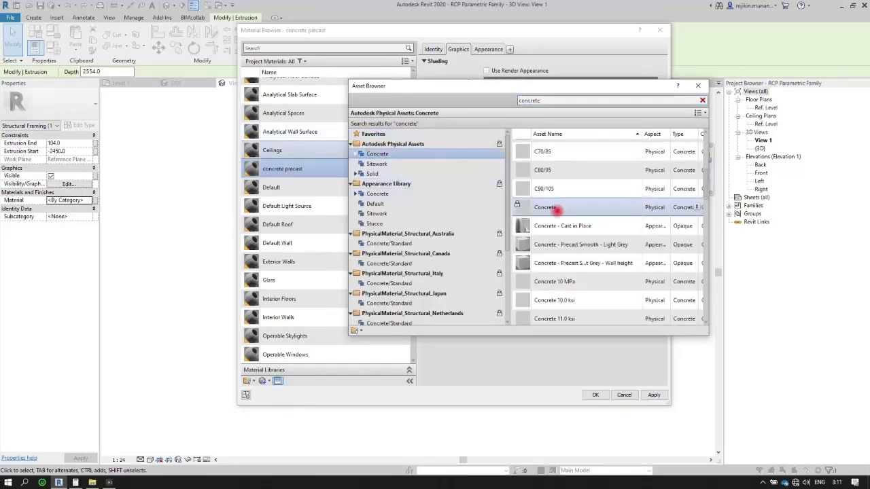
pyautogui.scroll(-5, 554, 204)
pyautogui.scroll(-4, 556, 209)
pyautogui.moveTo(687, 316)
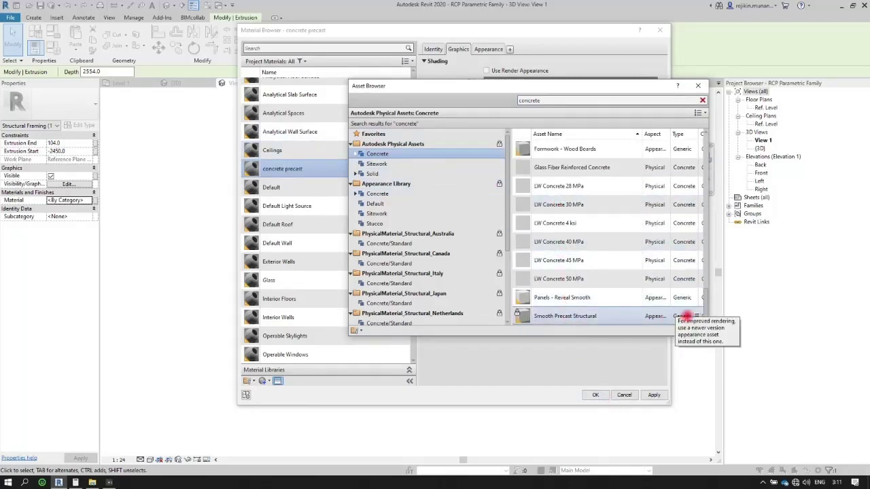
pyautogui.click(696, 315)
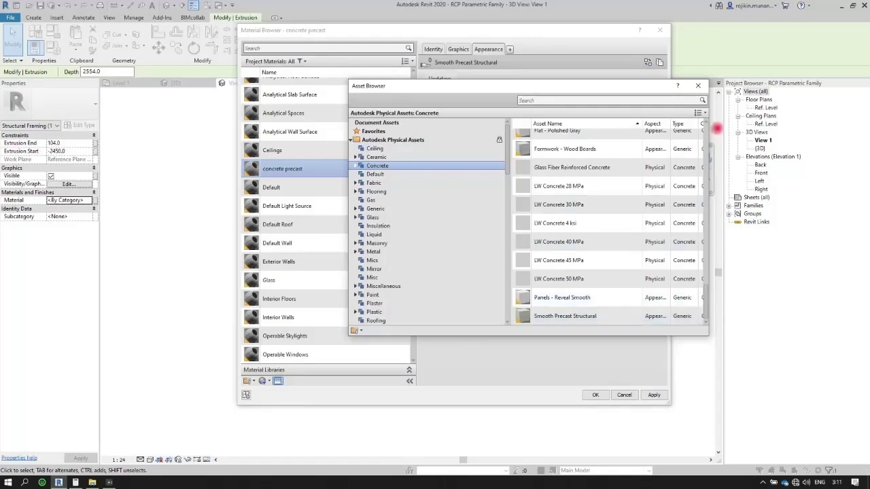
pyautogui.click(699, 86)
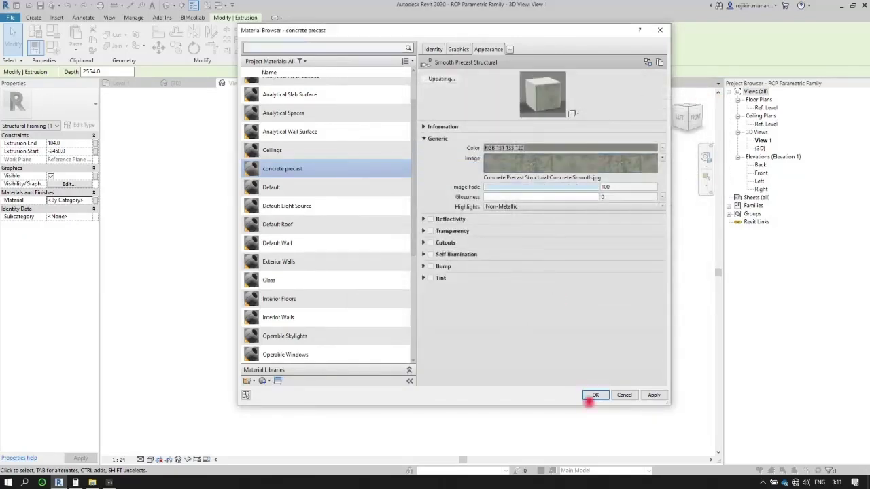
pyautogui.click(594, 395)
# Step: Close the material dialog and show the family view in the Realistic visual style
pyautogui.click(419, 360)
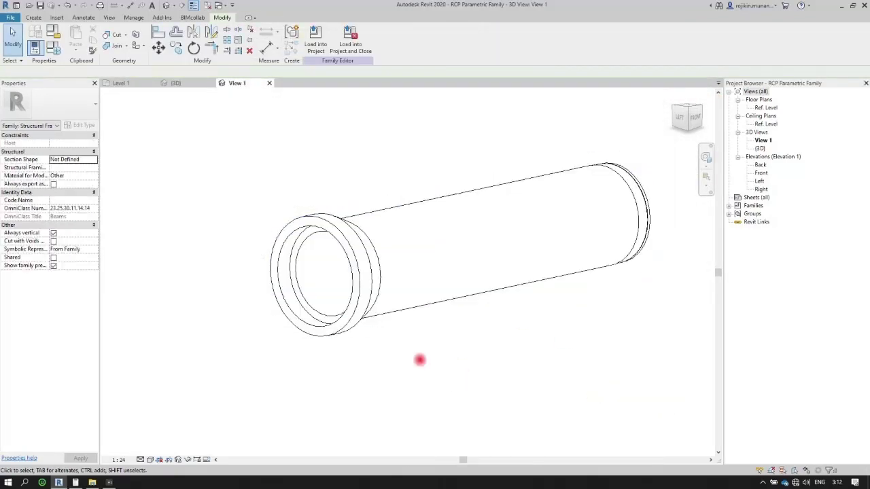
pyautogui.click(140, 460)
pyautogui.click(148, 449)
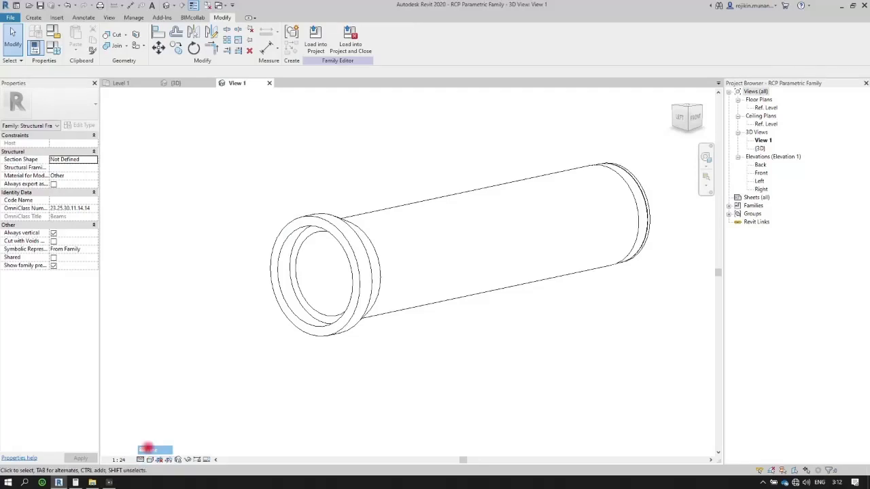
pyautogui.click(150, 459)
pyautogui.click(170, 441)
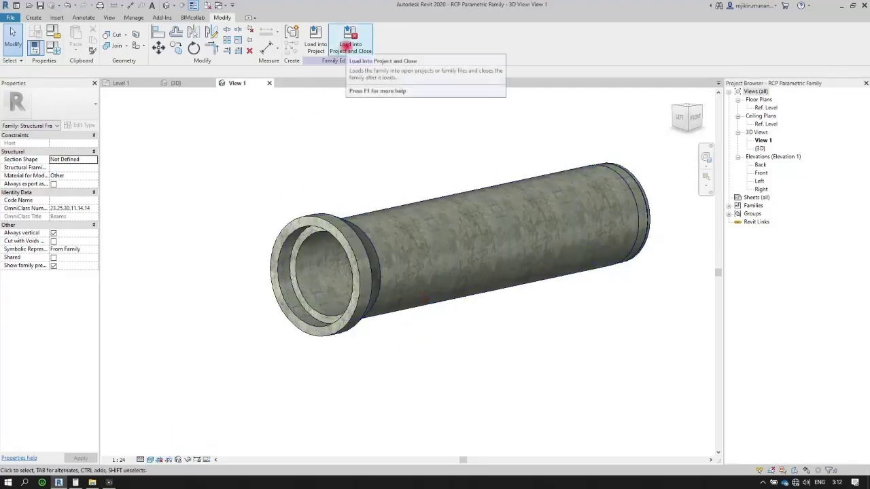
# Step: Load the family into Project1, saving over RCP Parametric Family.rfa and overwriting the existing version
pyautogui.click(340, 35)
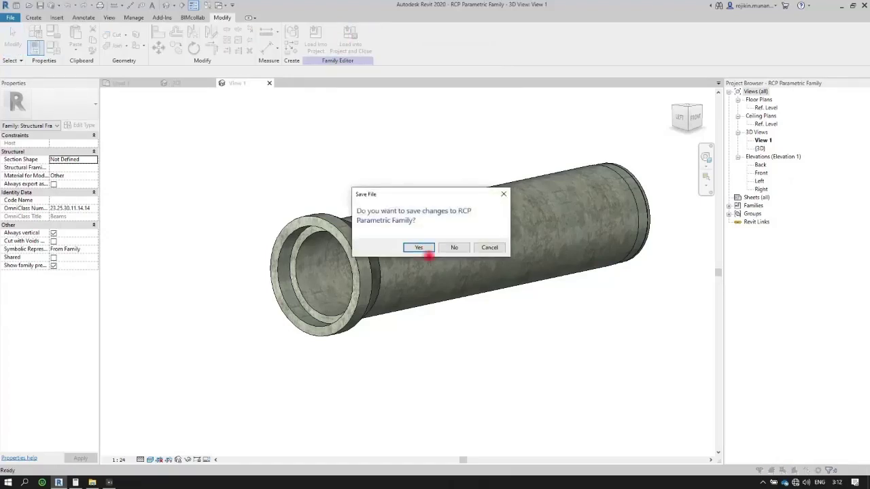
pyautogui.click(424, 248)
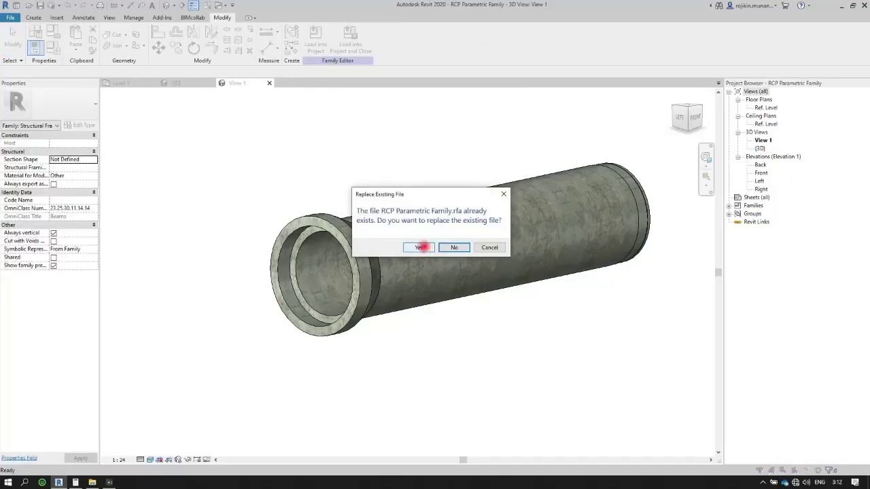
pyautogui.click(422, 247)
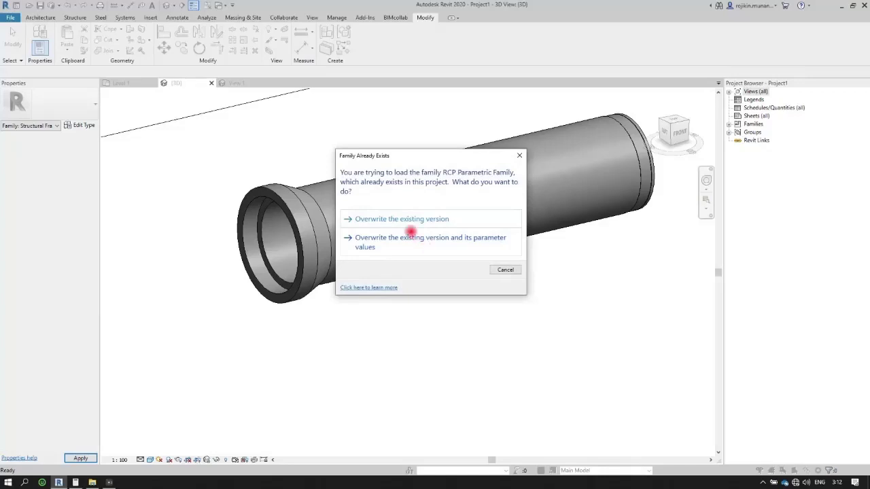
pyautogui.click(406, 220)
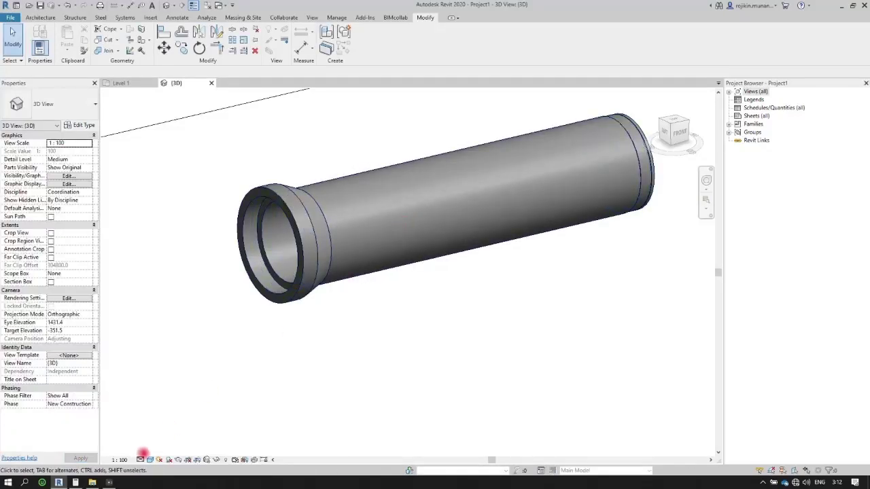
# Step: Set the project 3D view to Fine detail level with the Realistic visual style
pyautogui.click(150, 460)
pyautogui.click(140, 459)
pyautogui.click(153, 451)
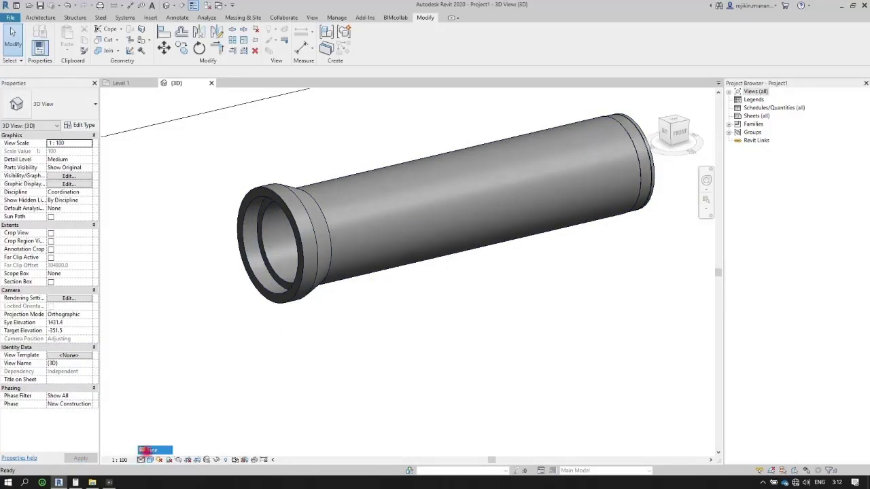
pyautogui.click(150, 460)
pyautogui.click(160, 446)
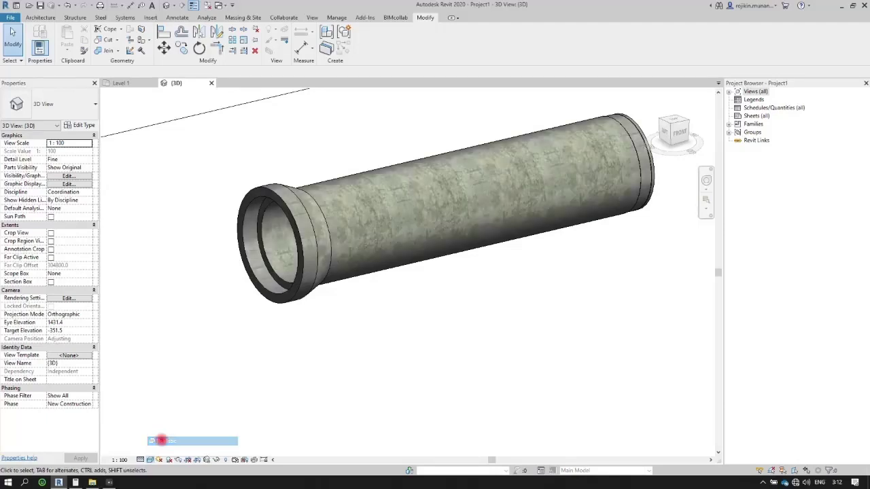
pyautogui.scroll(-2, 414, 337)
pyautogui.scroll(-2, 573, 293)
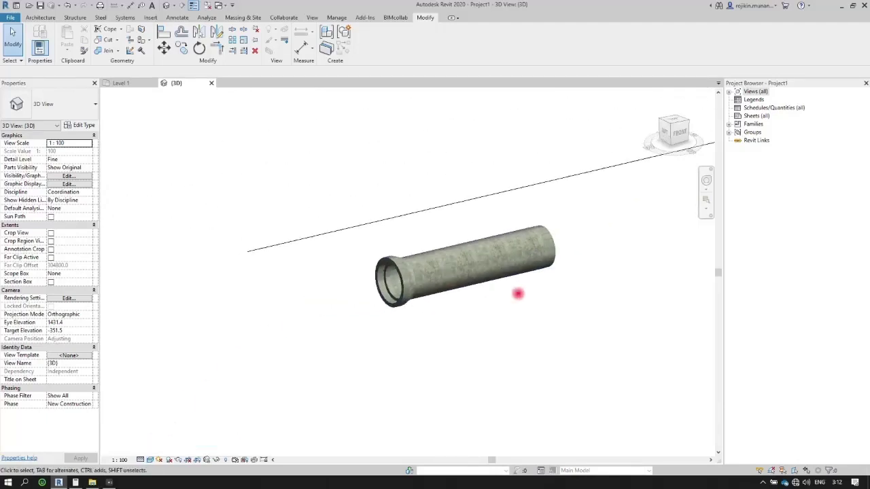
pyautogui.scroll(2, 365, 292)
pyautogui.scroll(1, 421, 272)
# Step: Select the placed pipe and open Type Properties showing DIA 500, OD 592, OD 1 706
pyautogui.click(421, 272)
pyautogui.scroll(-1, 460, 347)
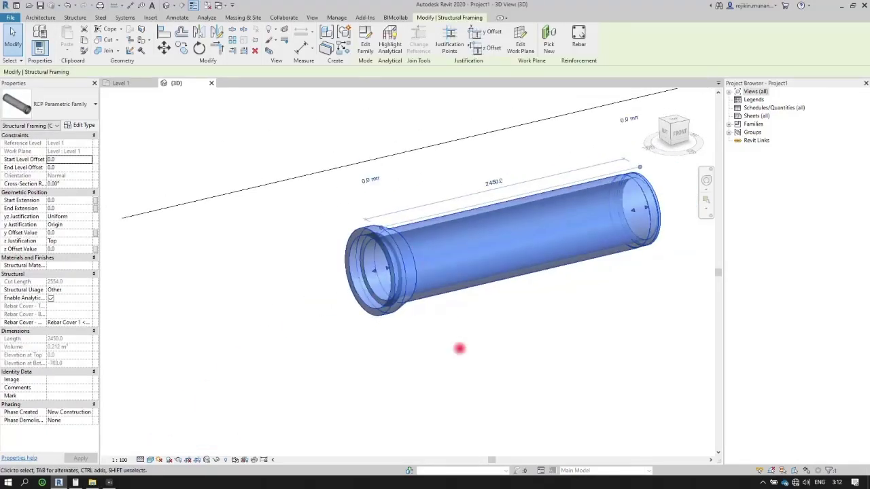
pyautogui.click(460, 348)
pyautogui.scroll(-1, 470, 330)
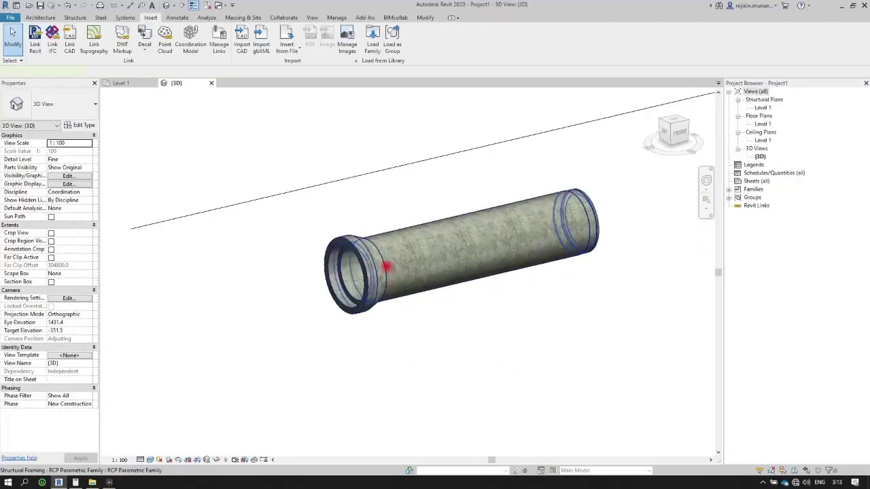
pyautogui.click(333, 264)
pyautogui.scroll(1, 417, 327)
pyautogui.click(417, 327)
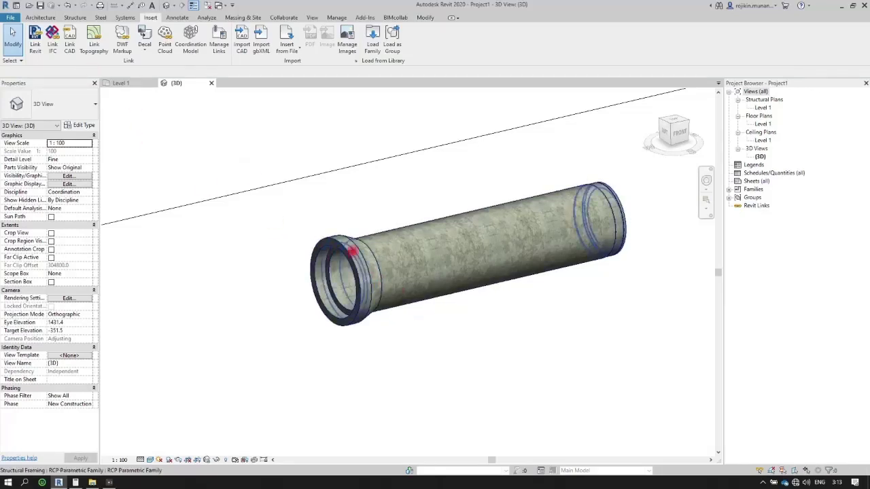
pyautogui.click(317, 253)
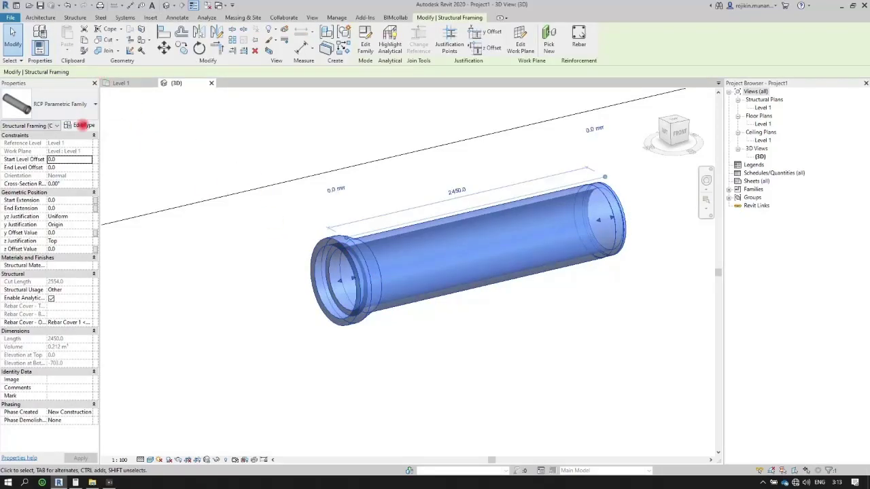
pyautogui.click(80, 125)
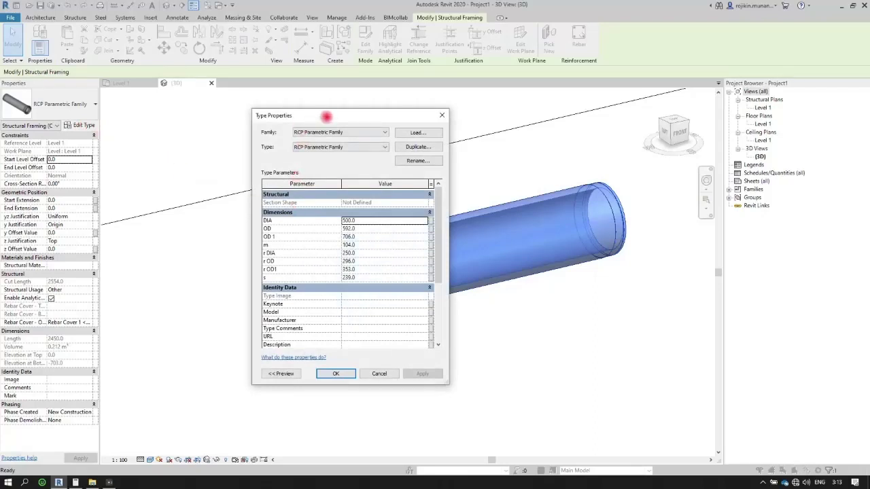
# Step: Move the Type Properties dialog aside, close it without changes and deselect the pipe
pyautogui.moveTo(326, 117); pyautogui.dragTo(175, 108)
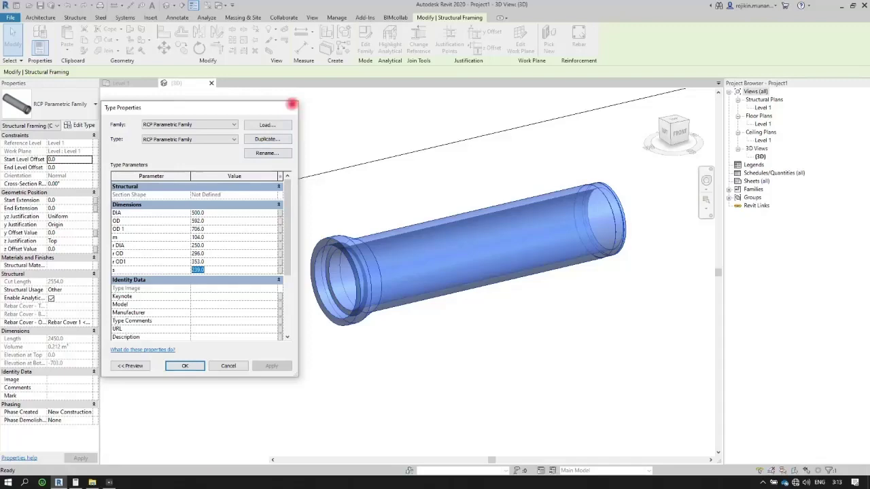
pyautogui.click(291, 107)
pyautogui.click(328, 326)
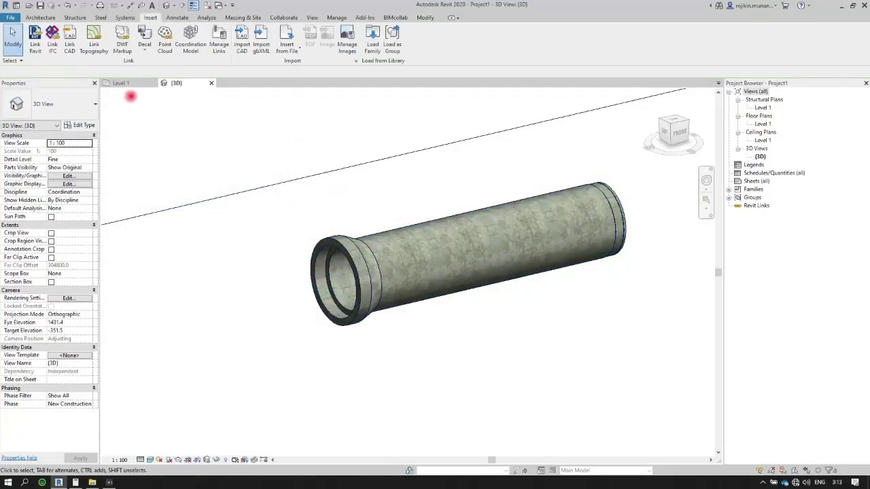
# Step: On the Level 1 plan, import and place the image BROSUR DOUBLE LIONS-08.jpg
pyautogui.click(122, 83)
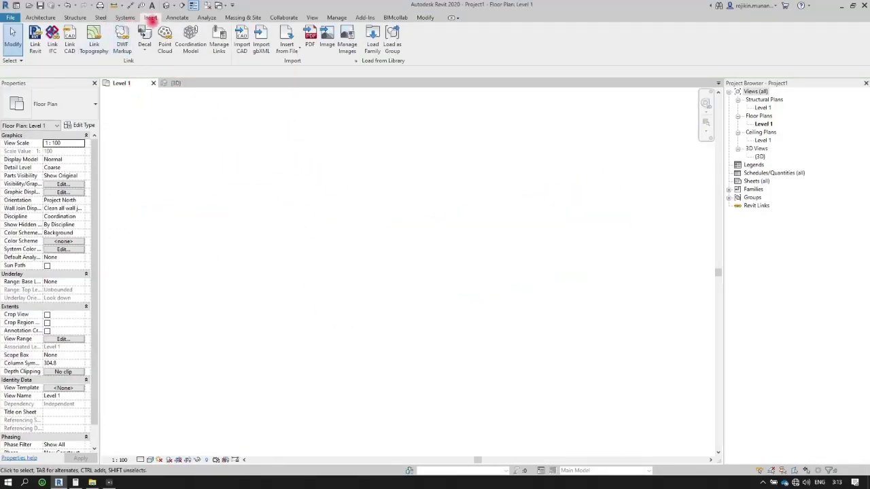
pyautogui.click(327, 37)
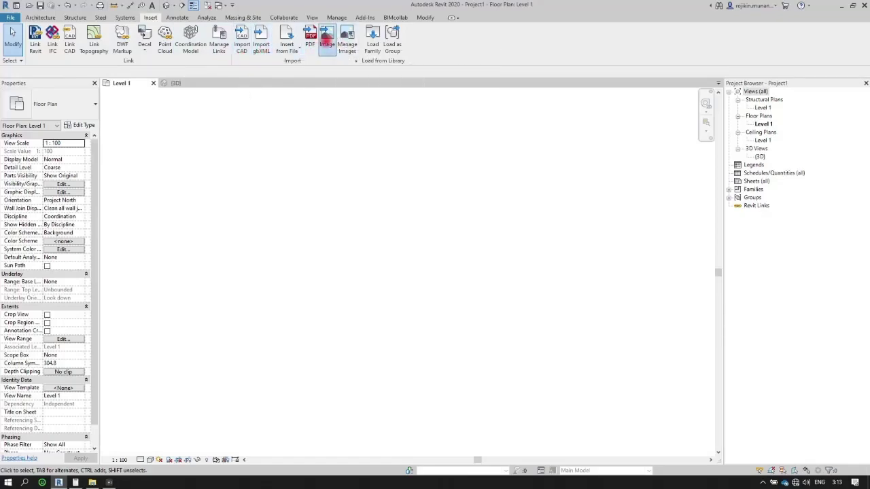
pyautogui.click(204, 105)
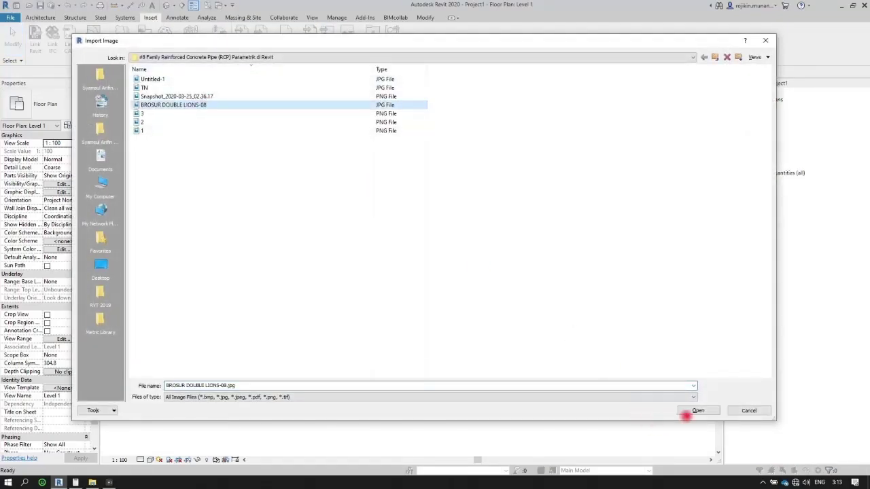
pyautogui.click(694, 412)
pyautogui.click(409, 274)
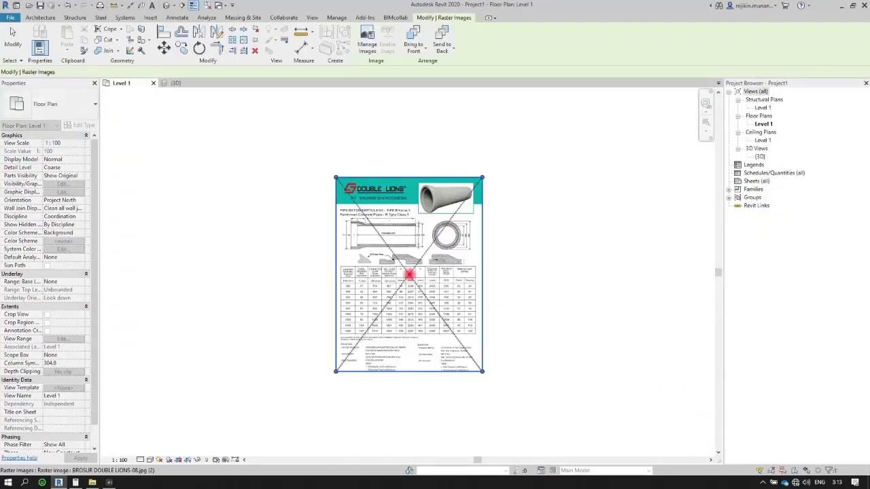
pyautogui.click(509, 262)
# Step: Tile the plan and 3D windows with WT and pan to show the whole brochure
pyautogui.scroll(1, 381, 268)
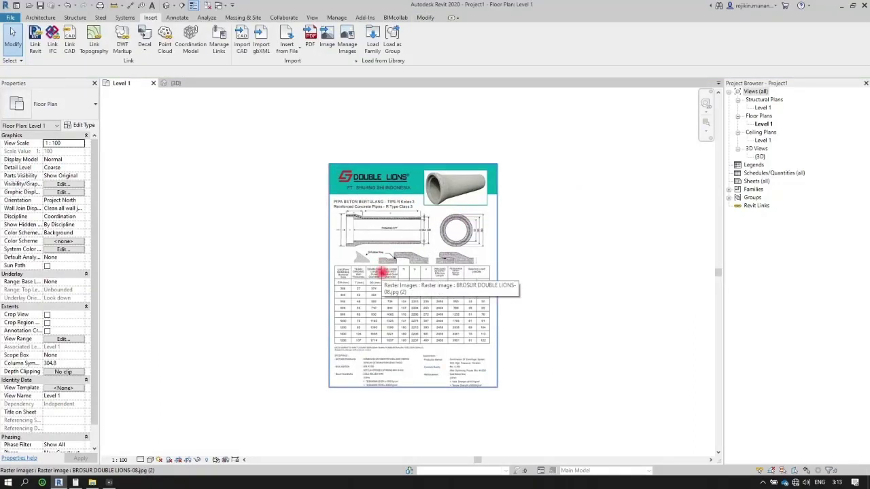
pyautogui.press('w')
pyautogui.press('t')
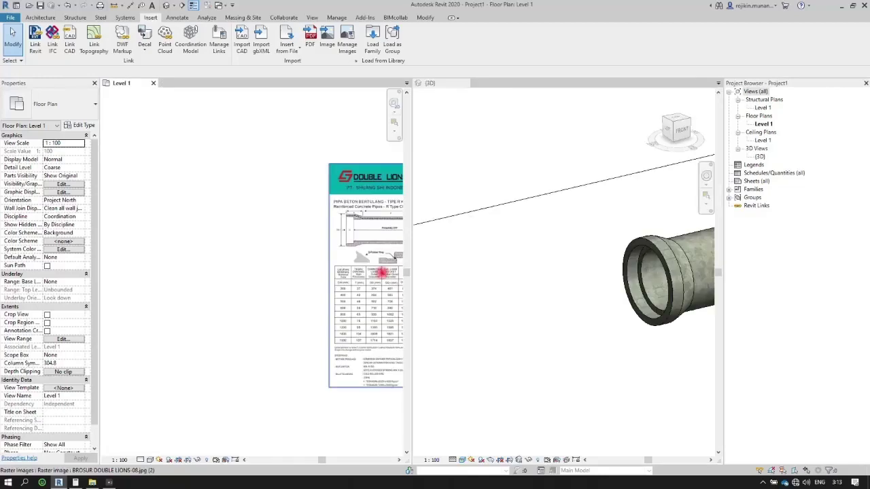
pyautogui.moveTo(329, 286); pyautogui.dragTo(199, 260, button='middle')
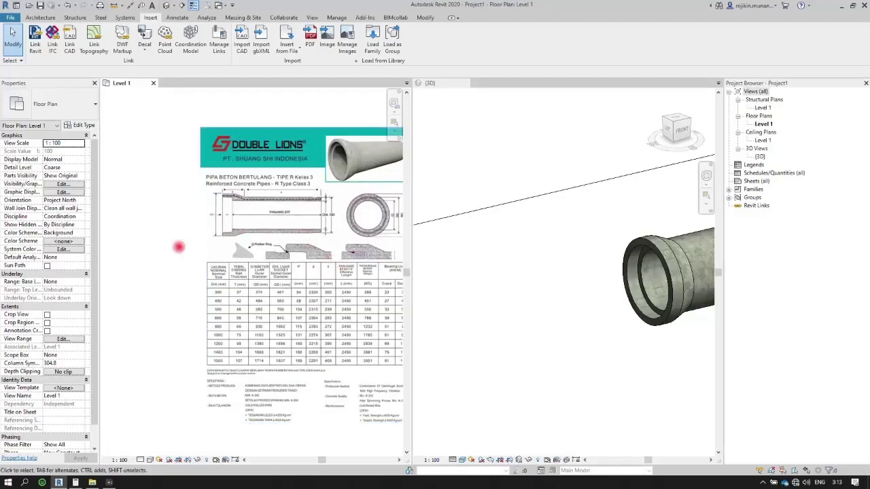
pyautogui.scroll(2, 290, 239)
pyautogui.scroll(-1, 233, 229)
pyautogui.scroll(-1, 225, 231)
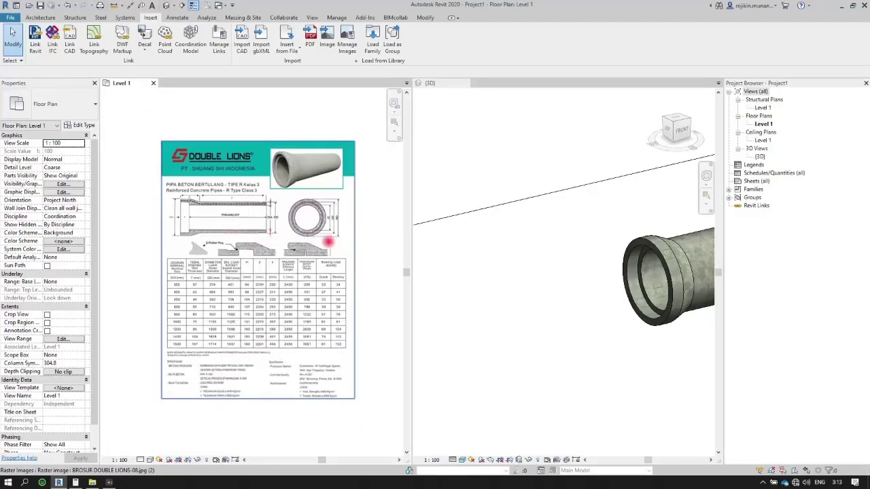
pyautogui.scroll(-1, 503, 265)
pyautogui.scroll(-2, 380, 270)
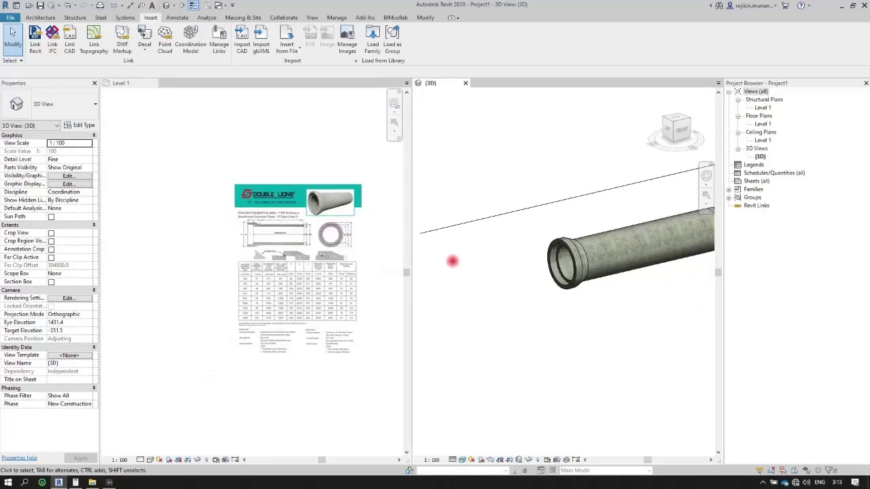
pyautogui.scroll(-3, 490, 265)
pyautogui.scroll(4, 578, 263)
pyautogui.scroll(-3, 622, 265)
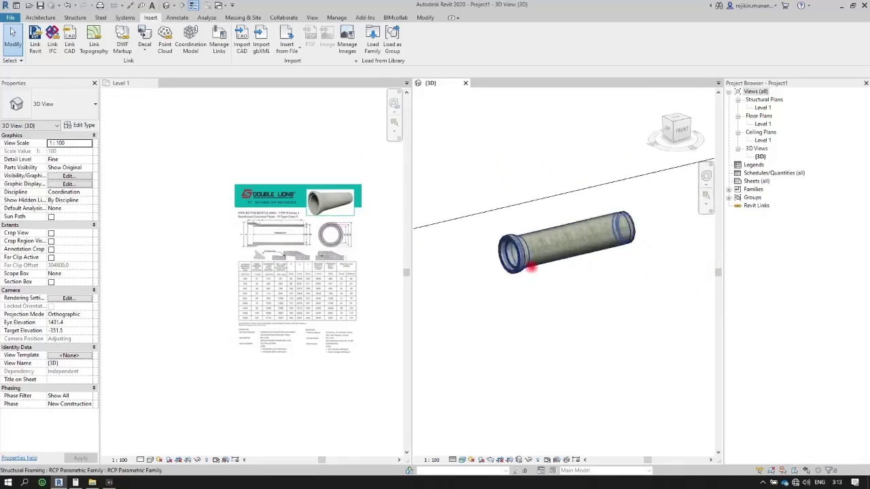
pyautogui.click(530, 269)
pyautogui.moveTo(531, 269)
pyautogui.keyDown('shift'); pyautogui.mouseDown(button='middle')
pyautogui.moveTo(606, 272)
pyautogui.moveTo(609, 301)
pyautogui.mouseUp(button='middle'); pyautogui.keyUp('shift')
pyautogui.scroll(2, 555, 239)
pyautogui.click(609, 301)
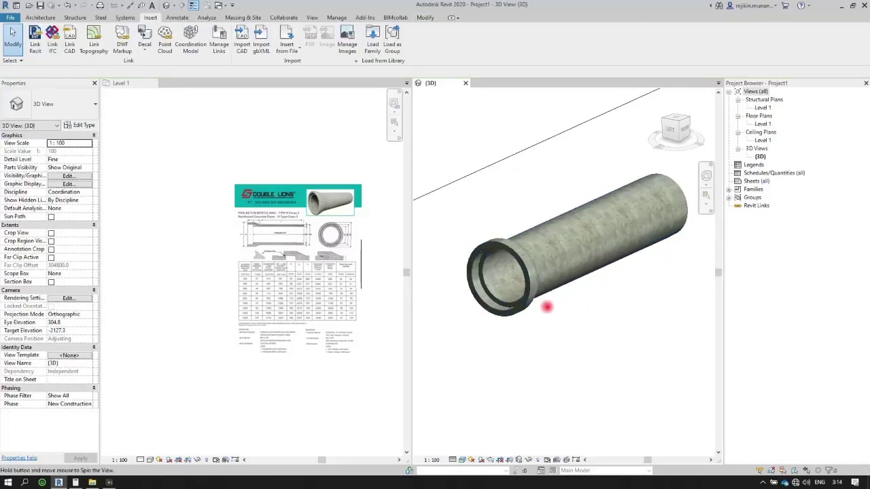
pyautogui.click(528, 288)
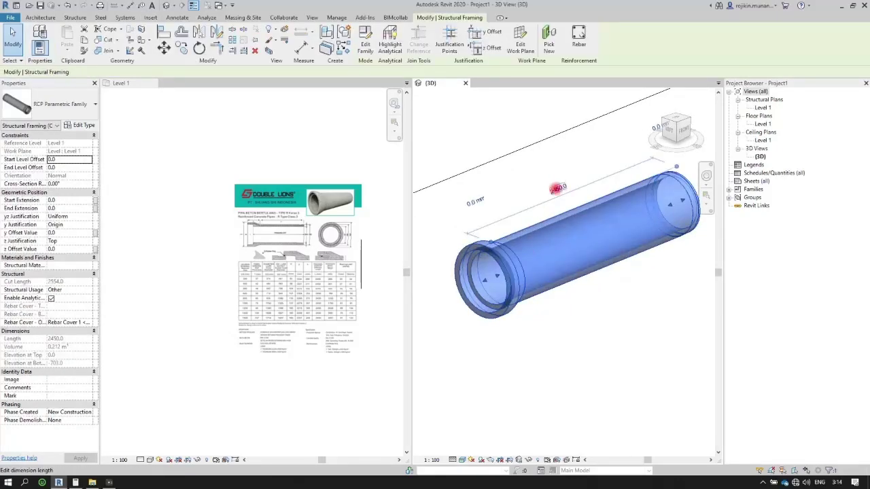
pyautogui.click(460, 119)
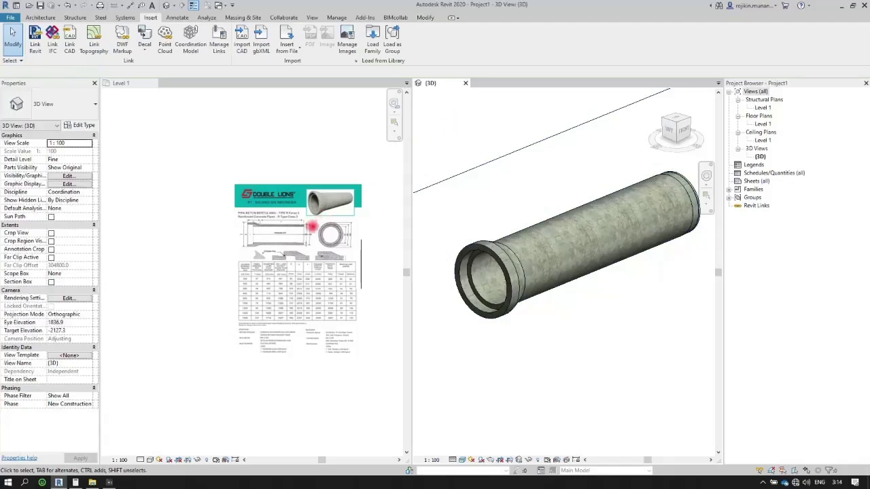
pyautogui.scroll(1, 311, 224)
pyautogui.scroll(2, 285, 221)
pyautogui.scroll(-2, 256, 218)
pyautogui.scroll(1, 315, 284)
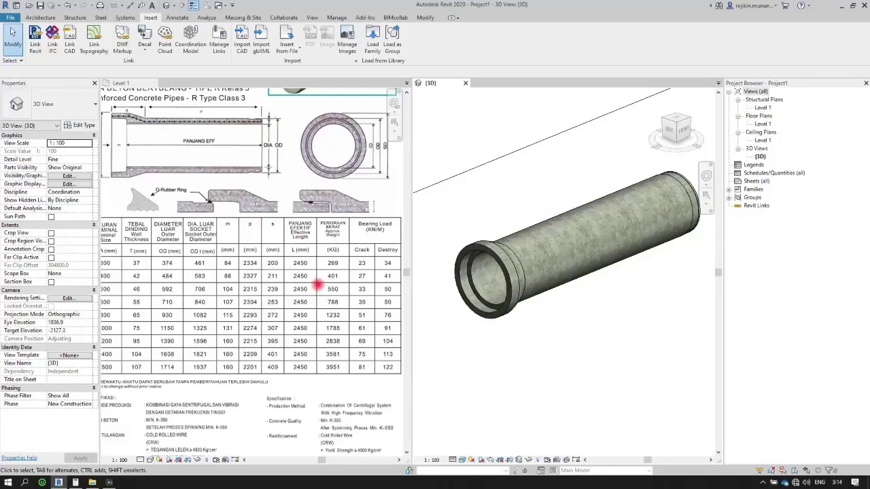
pyautogui.scroll(1, 315, 284)
pyautogui.scroll(1, 300, 295)
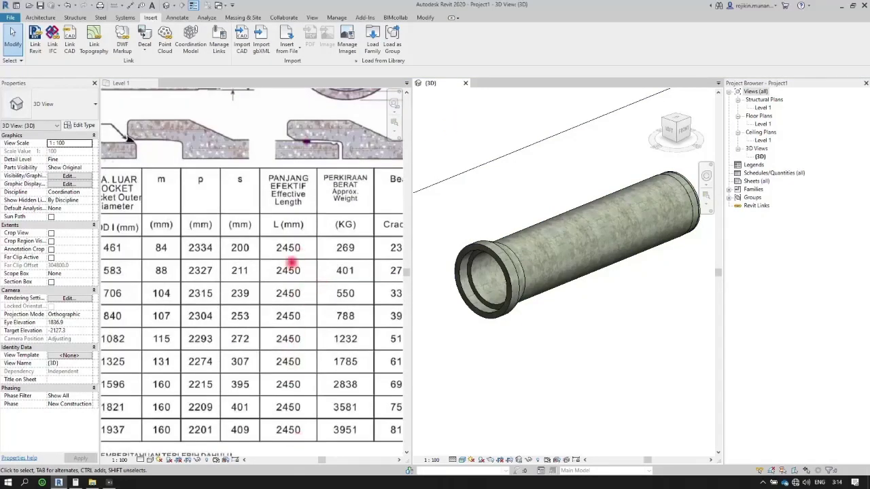
pyautogui.scroll(-1, 456, 280)
pyautogui.scroll(-3, 316, 264)
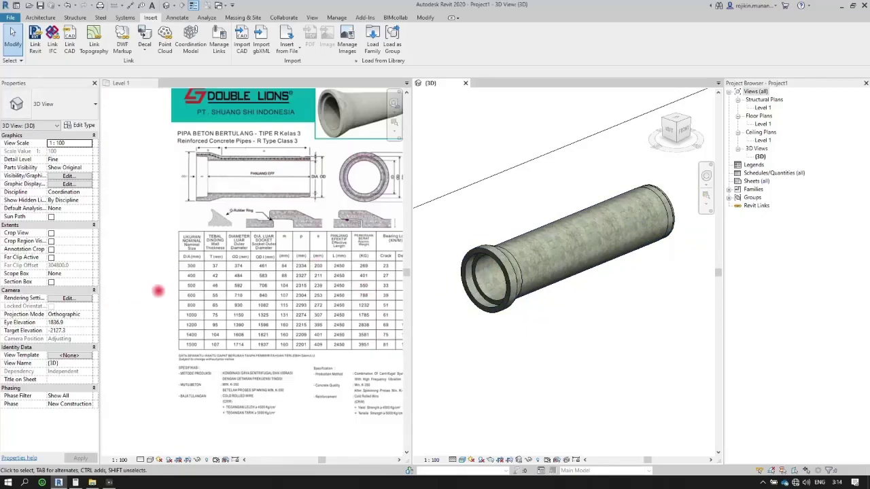
pyautogui.scroll(1, 219, 301)
pyautogui.scroll(-1, 232, 271)
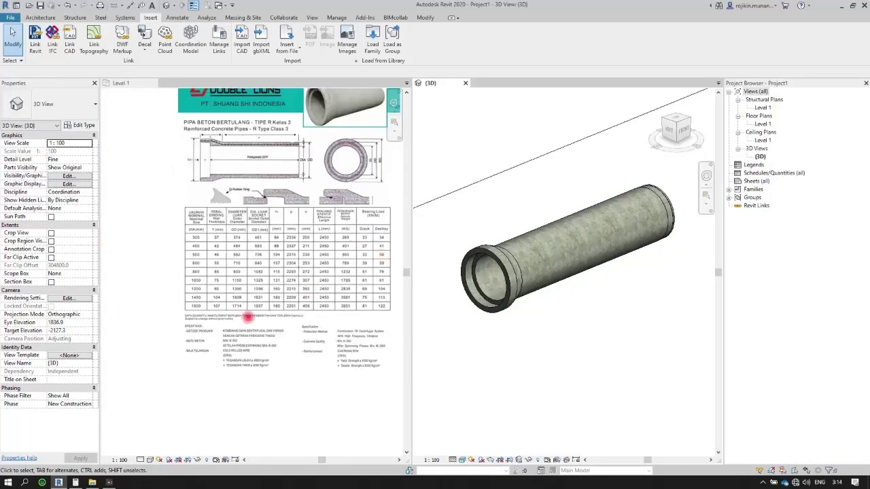
pyautogui.scroll(2, 212, 303)
pyautogui.scroll(-1, 179, 252)
pyautogui.scroll(-1, 170, 251)
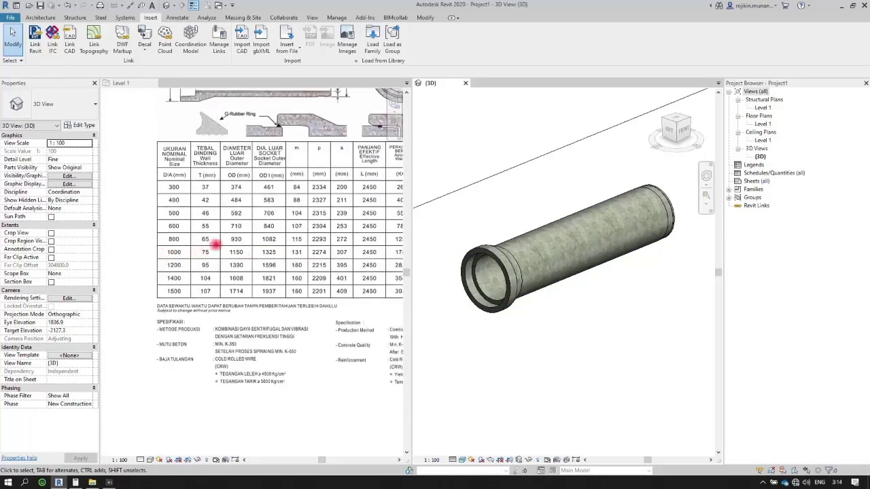
pyautogui.scroll(-1, 216, 246)
pyautogui.scroll(1, 274, 251)
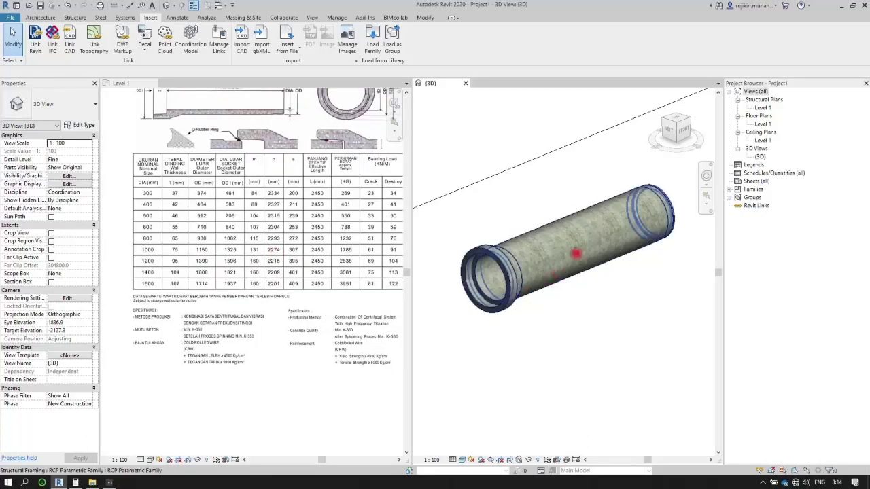
pyautogui.scroll(2, 499, 261)
pyautogui.scroll(-2, 488, 260)
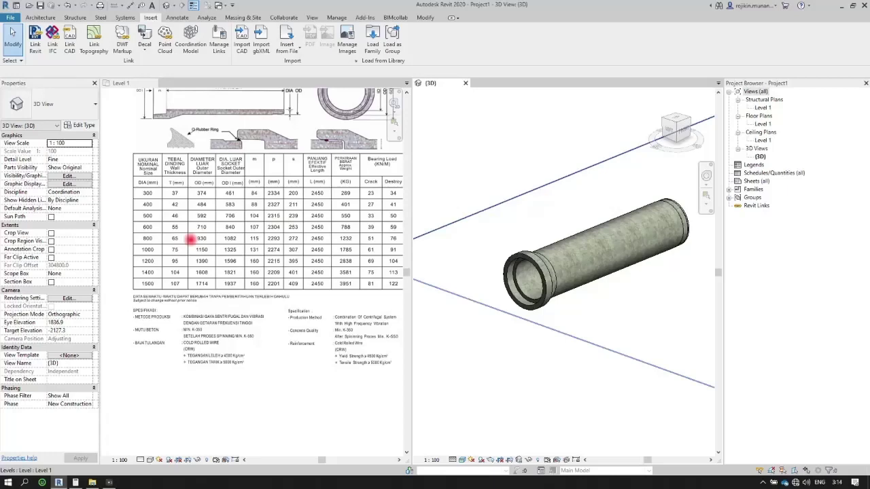
# Step: Enter DIA 1000, OD 1150, OD 1 1325, m 131 and s 307 as the pipe's type values and accept them
pyautogui.click(547, 251)
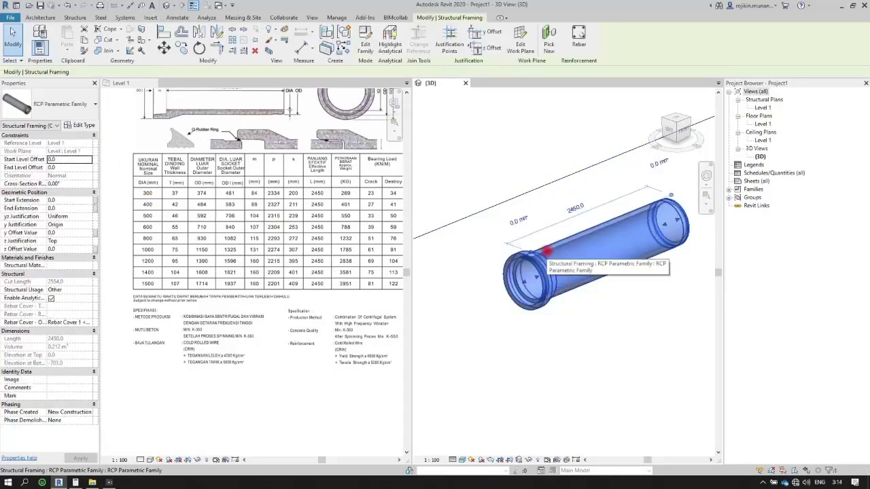
pyautogui.click(79, 125)
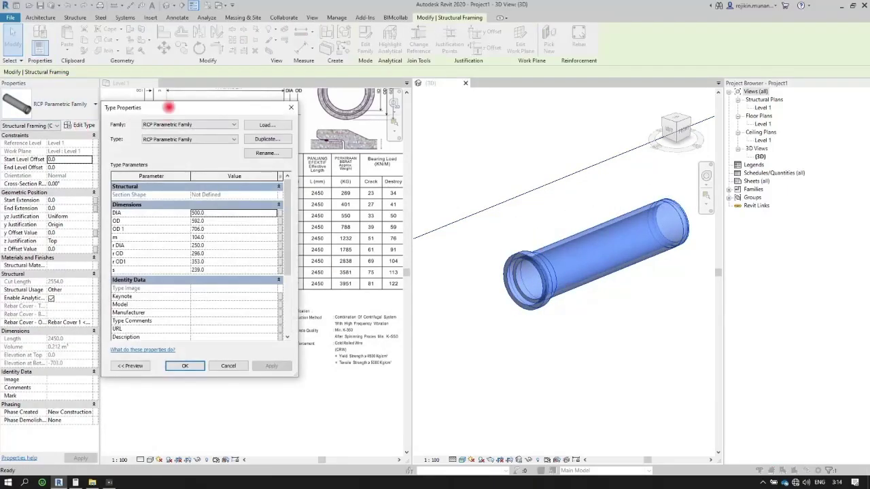
pyautogui.moveTo(168, 107)
pyautogui.mouseDown()
pyautogui.moveTo(400, 306)
pyautogui.moveTo(360, 254)
pyautogui.moveTo(372, 212)
pyautogui.moveTo(370, 170)
pyautogui.mouseUp()
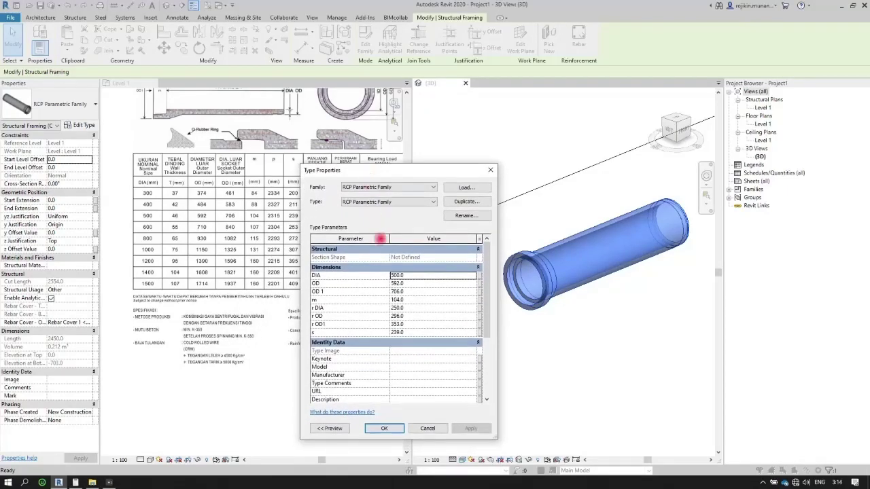
pyautogui.doubleClick(408, 275)
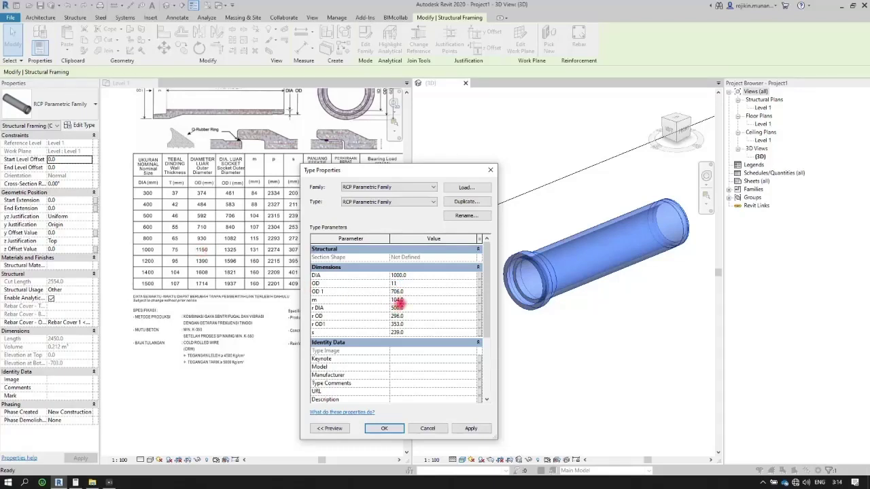
pyautogui.click(409, 291)
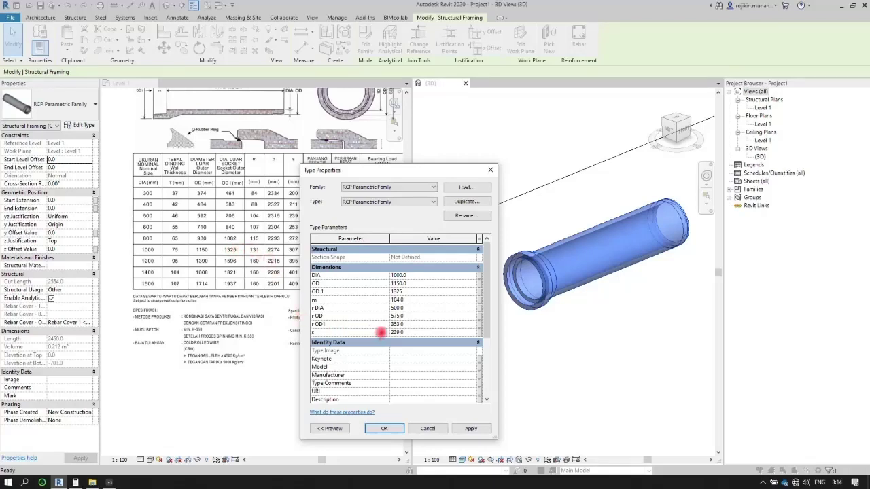
pyautogui.click(421, 300)
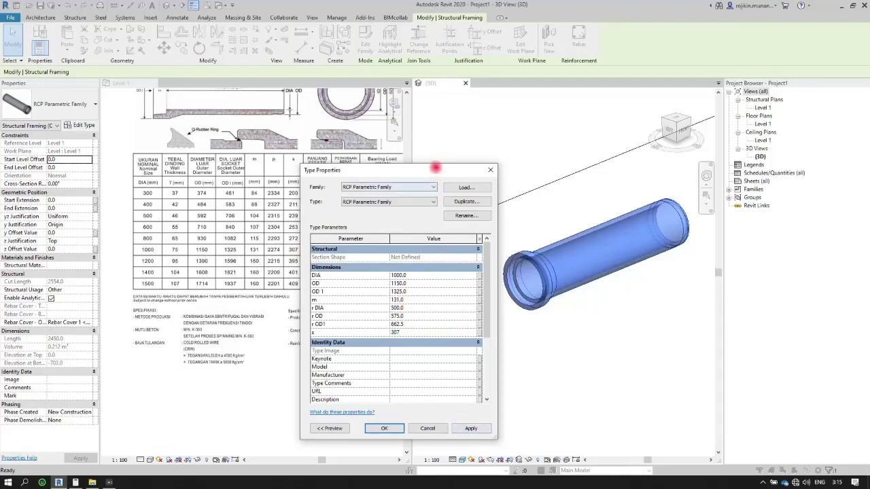
pyautogui.moveTo(437, 171); pyautogui.dragTo(318, 157)
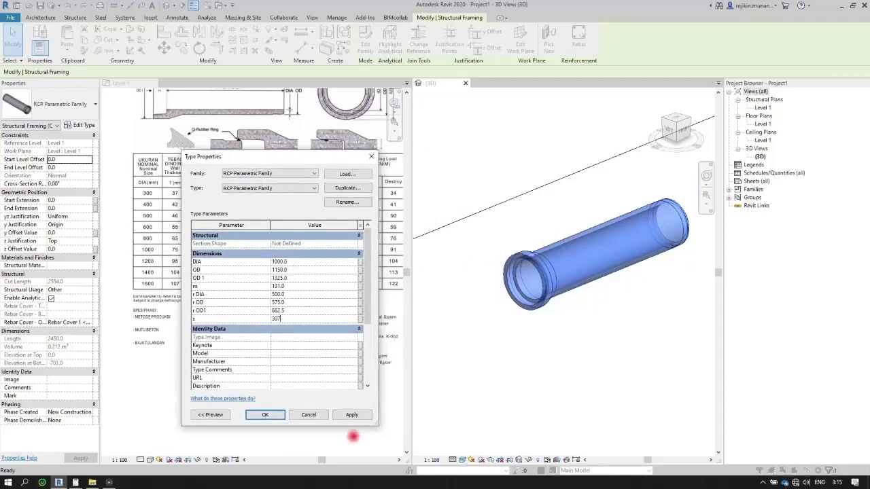
pyautogui.click(352, 416)
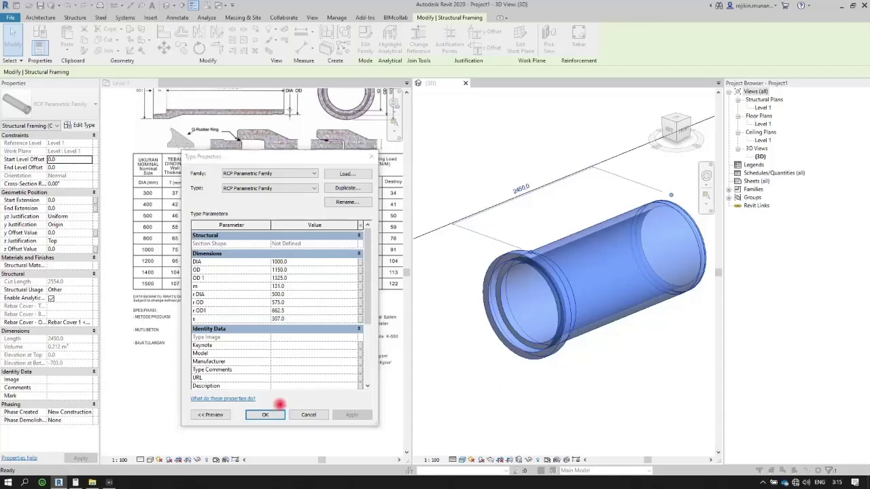
pyautogui.click(271, 413)
pyautogui.click(530, 367)
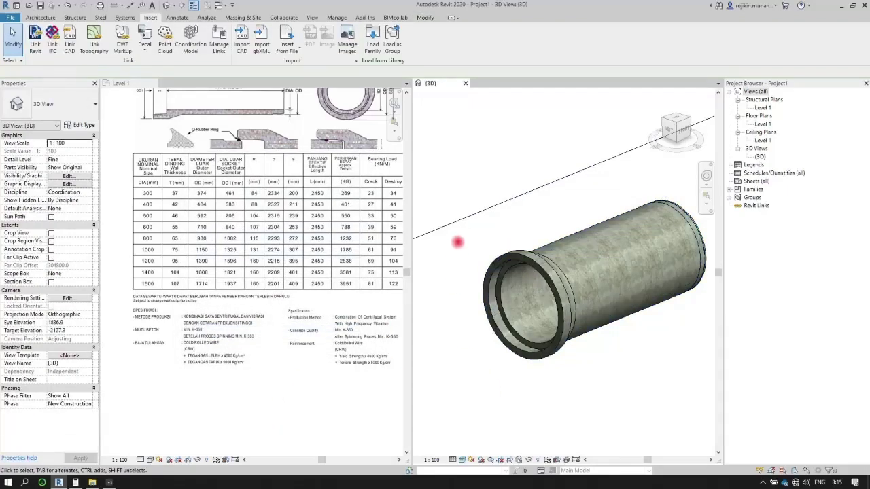
# Step: Orbit around the resized pipe and close the Level 1 floor plan view
pyautogui.scroll(-2, 460, 241)
pyautogui.click(525, 270)
pyautogui.moveTo(526, 270)
pyautogui.keyDown('shift'); pyautogui.mouseDown(button='middle')
pyautogui.moveTo(608, 243)
pyautogui.moveTo(565, 273)
pyautogui.moveTo(607, 258)
pyautogui.mouseUp(button='middle'); pyautogui.keyUp('shift')
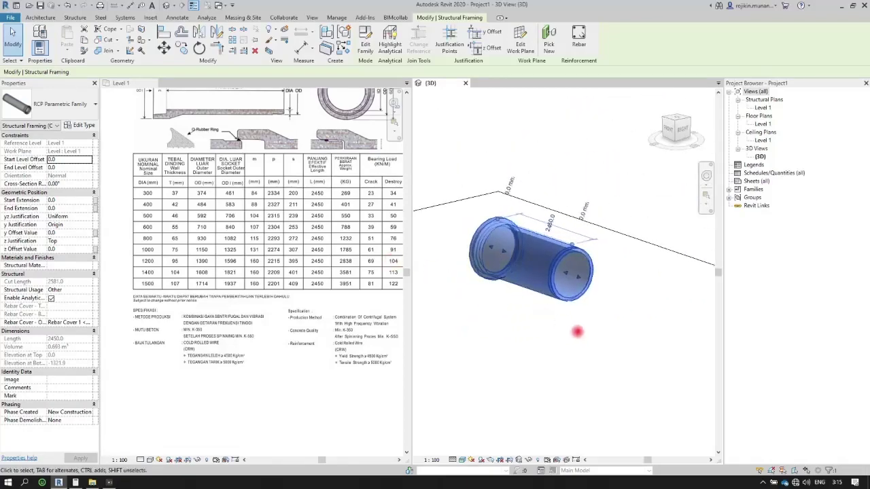
pyautogui.click(633, 331)
pyautogui.moveTo(633, 331)
pyautogui.keyDown('shift'); pyautogui.mouseDown(button='middle')
pyautogui.moveTo(524, 251)
pyautogui.moveTo(549, 297)
pyautogui.moveTo(540, 294)
pyautogui.moveTo(563, 287)
pyautogui.mouseUp(button='middle'); pyautogui.keyUp('shift')
pyautogui.scroll(-2, 340, 235)
pyautogui.scroll(-2, 359, 258)
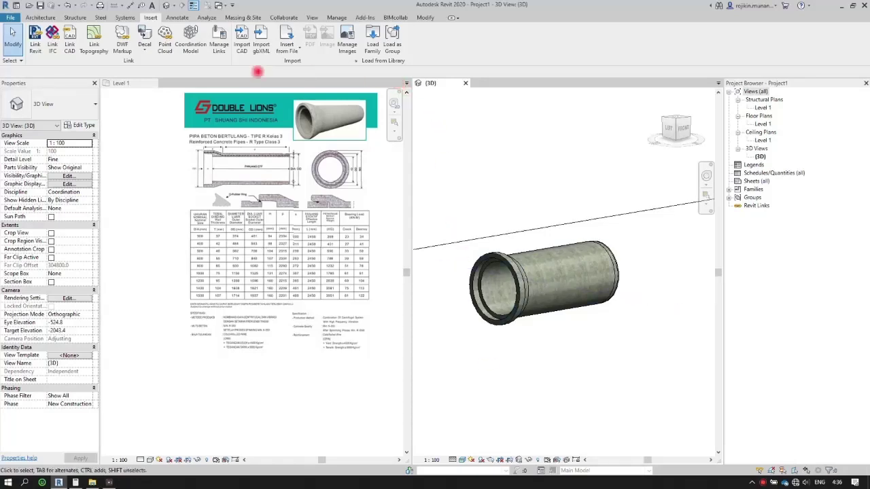
pyautogui.click(151, 82)
pyautogui.click(153, 82)
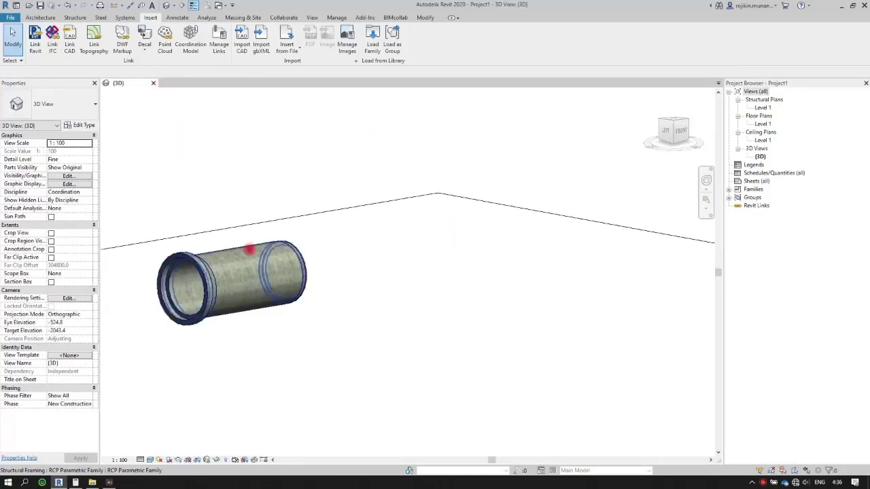
# Step: Turn the 3D view to FRONT and set the pipe's End Level Offset to -50.0
pyautogui.click(673, 129)
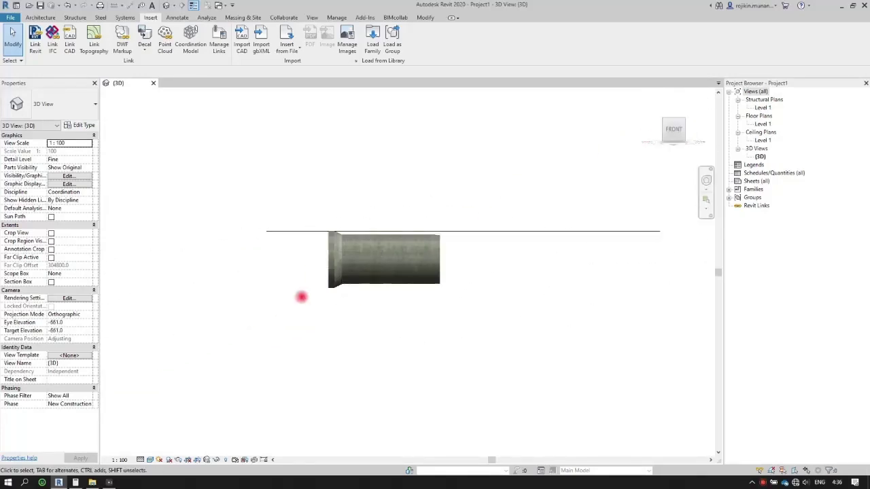
pyautogui.click(343, 275)
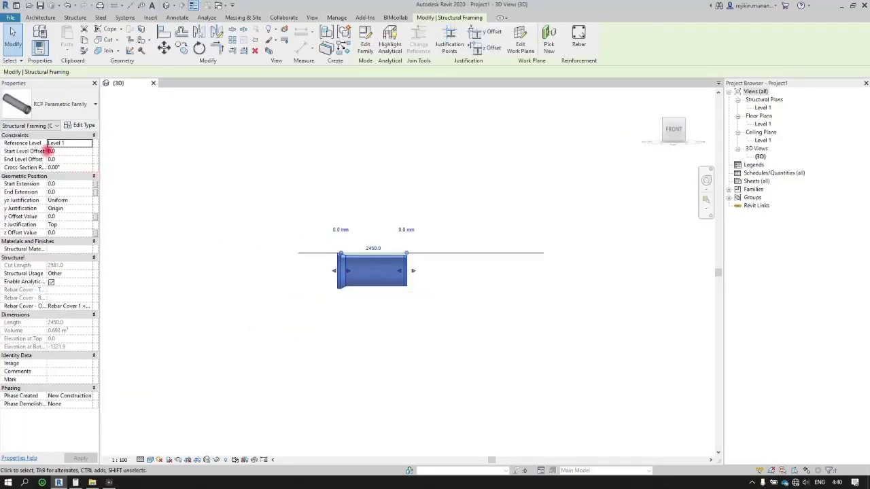
pyautogui.click(66, 159)
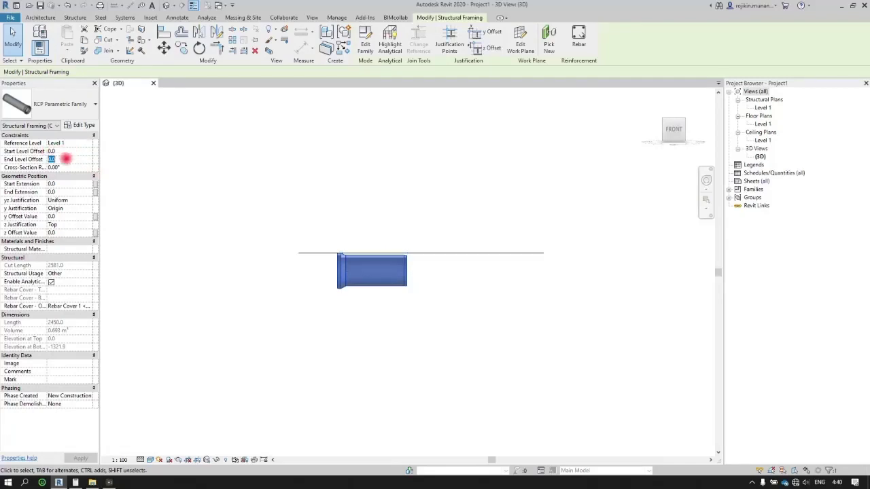
pyautogui.write('-50')
pyautogui.press('Return')
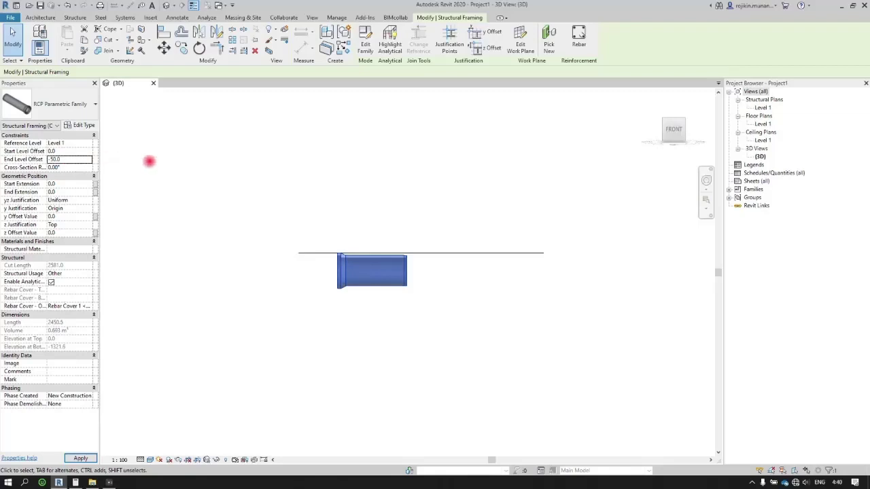
pyautogui.click(372, 199)
pyautogui.scroll(2, 367, 272)
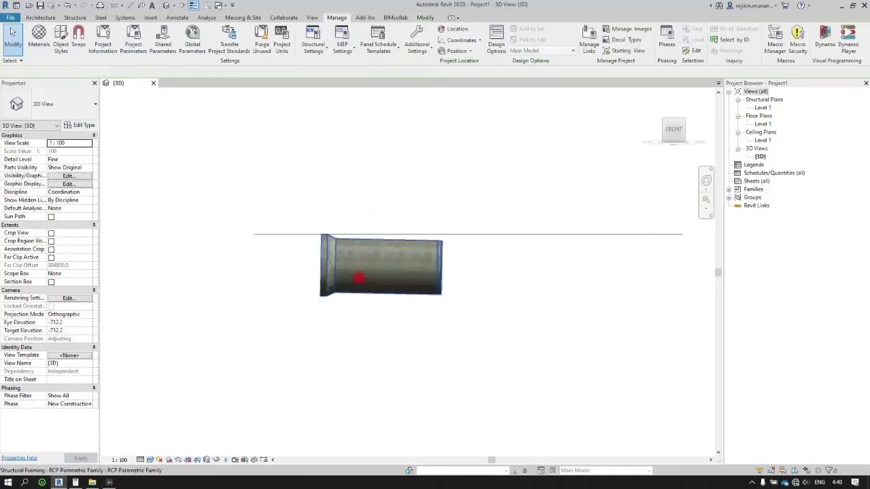
pyautogui.scroll(2, 361, 281)
# Step: In Wireframe, copy the pipe from its left end to its right end
pyautogui.click(422, 265)
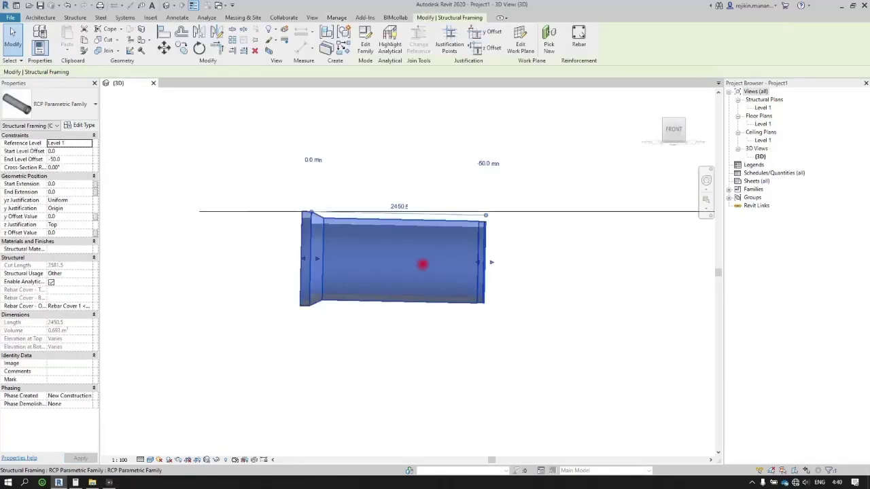
pyautogui.click(150, 459)
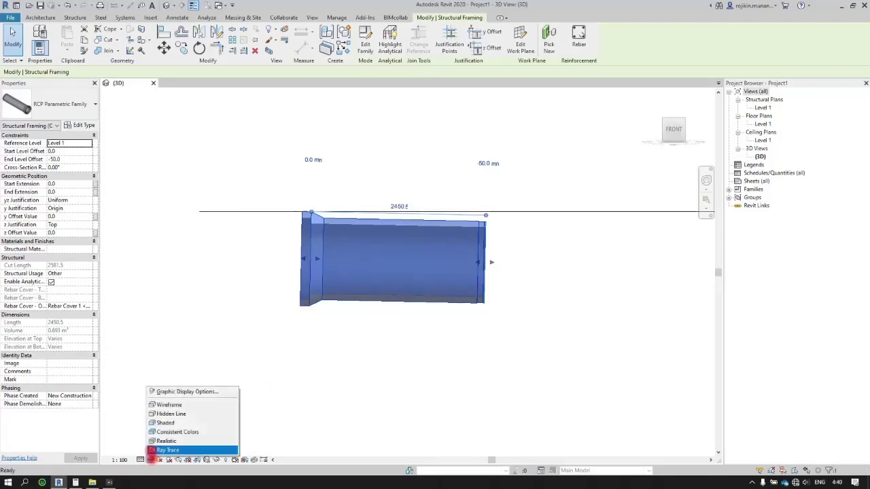
pyautogui.click(163, 404)
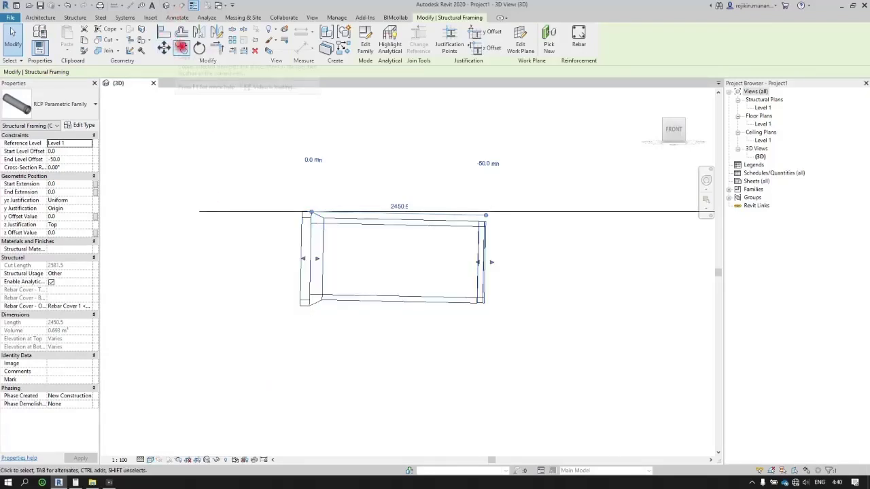
pyautogui.click(180, 47)
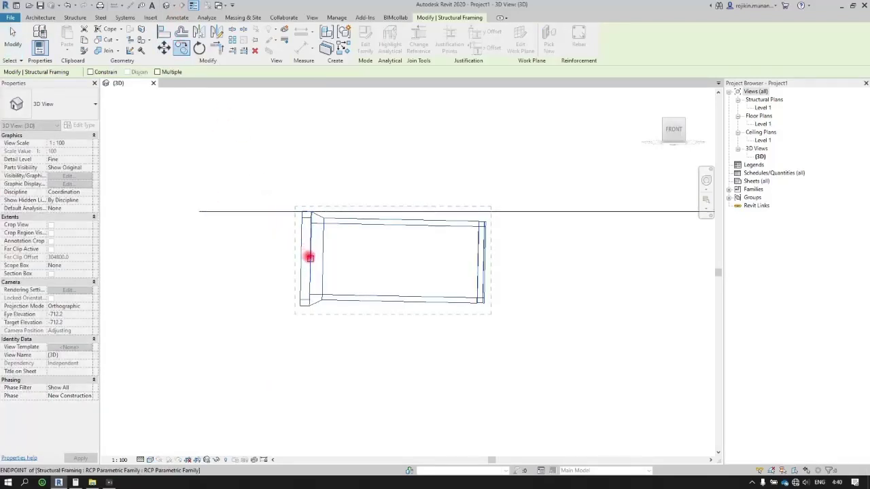
pyautogui.click(309, 258)
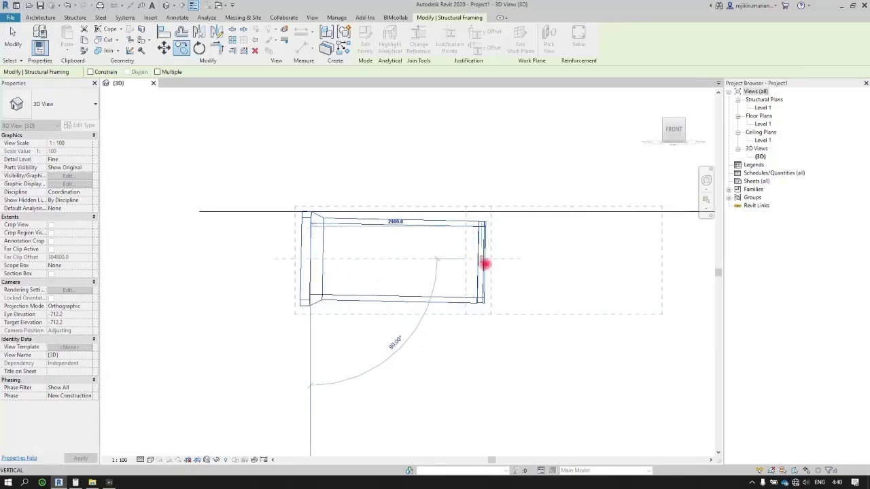
pyautogui.scroll(3, 485, 263)
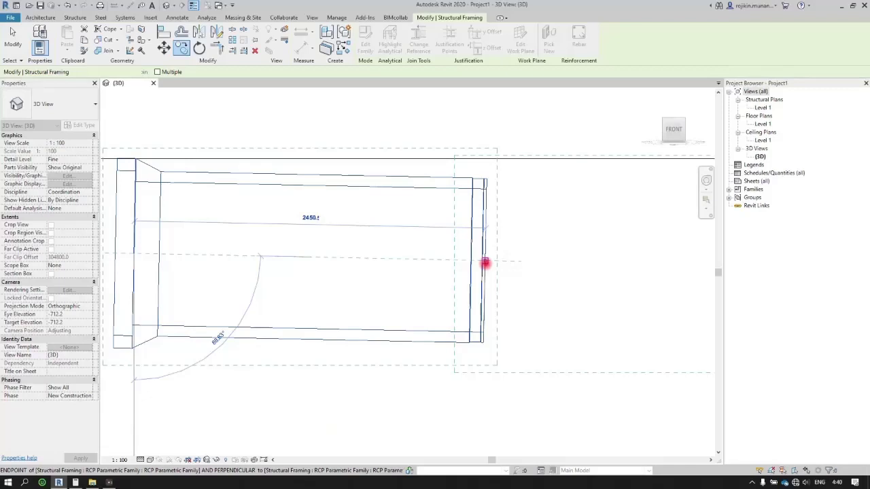
pyautogui.click(485, 263)
pyautogui.scroll(-2, 528, 234)
pyautogui.scroll(-2, 464, 324)
pyautogui.click(464, 324)
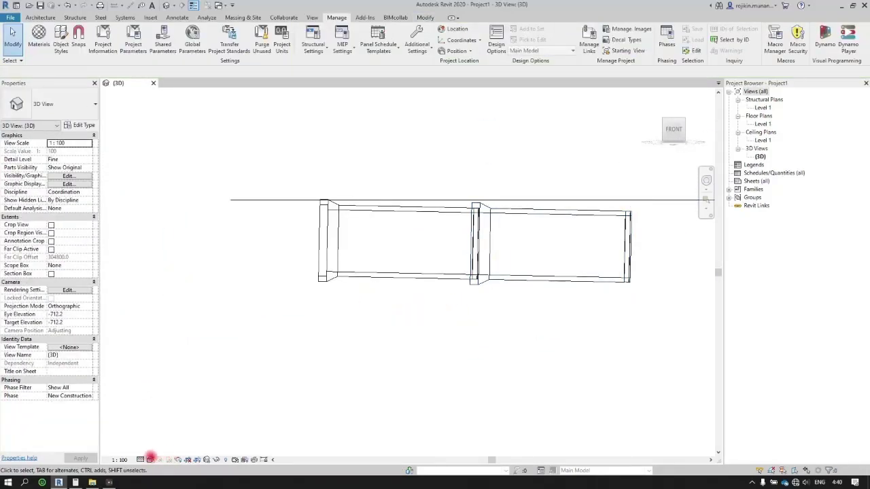
# Step: Show both pipe segments in Realistic style from an angled perspective
pyautogui.click(149, 459)
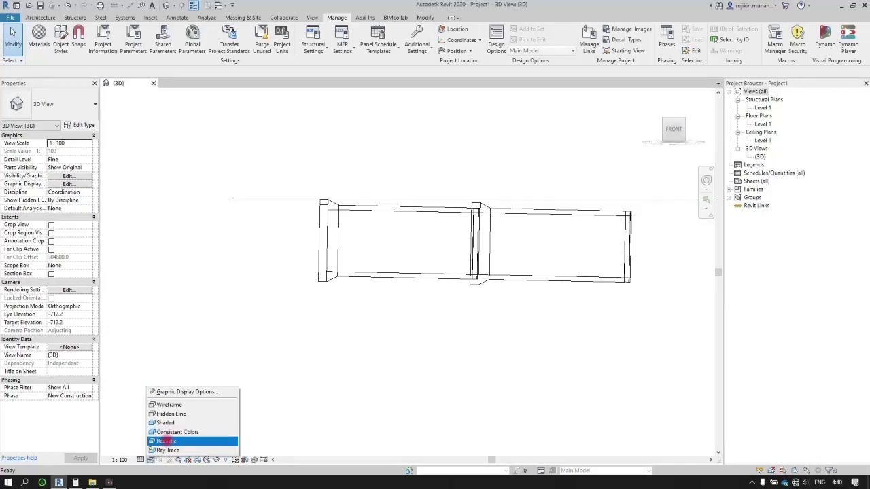
pyautogui.click(164, 442)
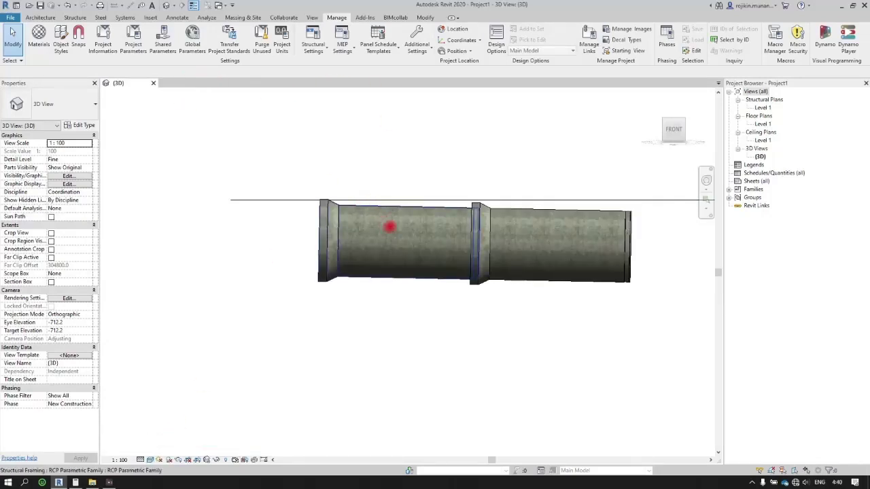
pyautogui.click(380, 250)
pyautogui.moveTo(381, 252)
pyautogui.keyDown('shift'); pyautogui.mouseDown(button='middle')
pyautogui.moveTo(484, 286)
pyautogui.moveTo(507, 305)
pyautogui.mouseUp(button='middle'); pyautogui.keyUp('shift')
pyautogui.click(499, 300)
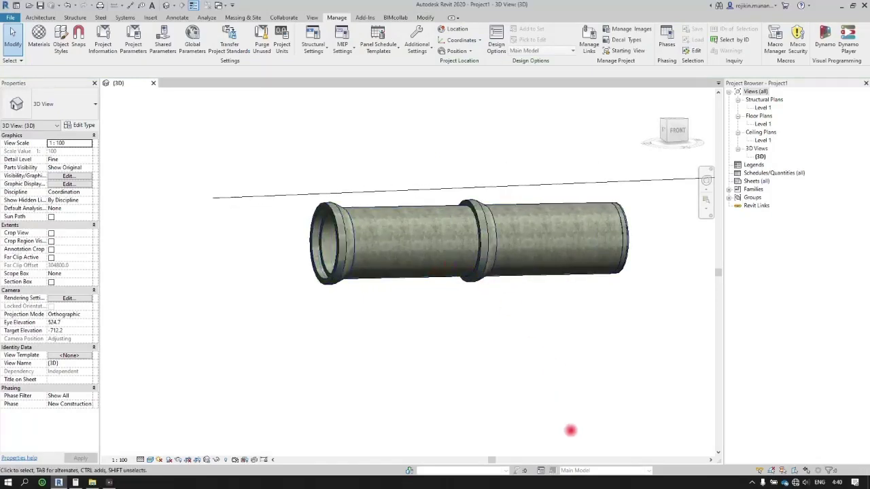